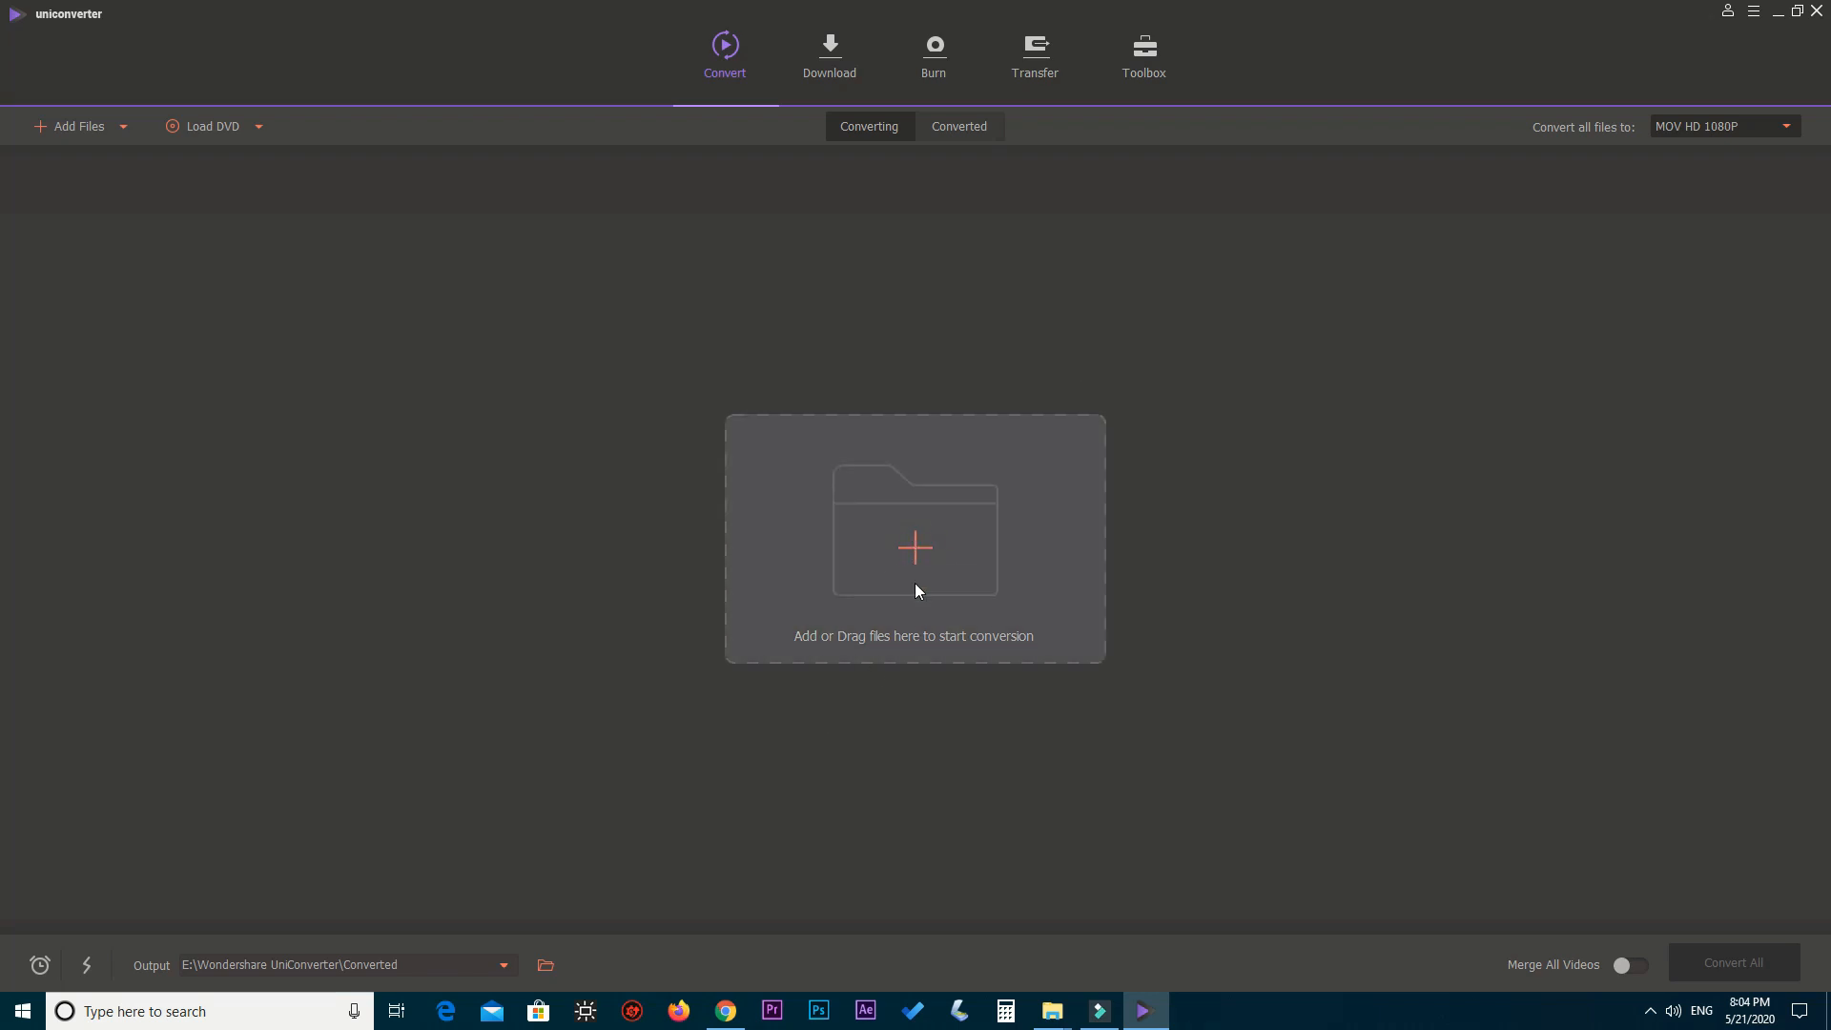
Step: Add the Moto g8 power Lite comparison video from the Desktop's convertor folder to the conversion list
{"action": "left_click", "coordinate": [931, 554]}
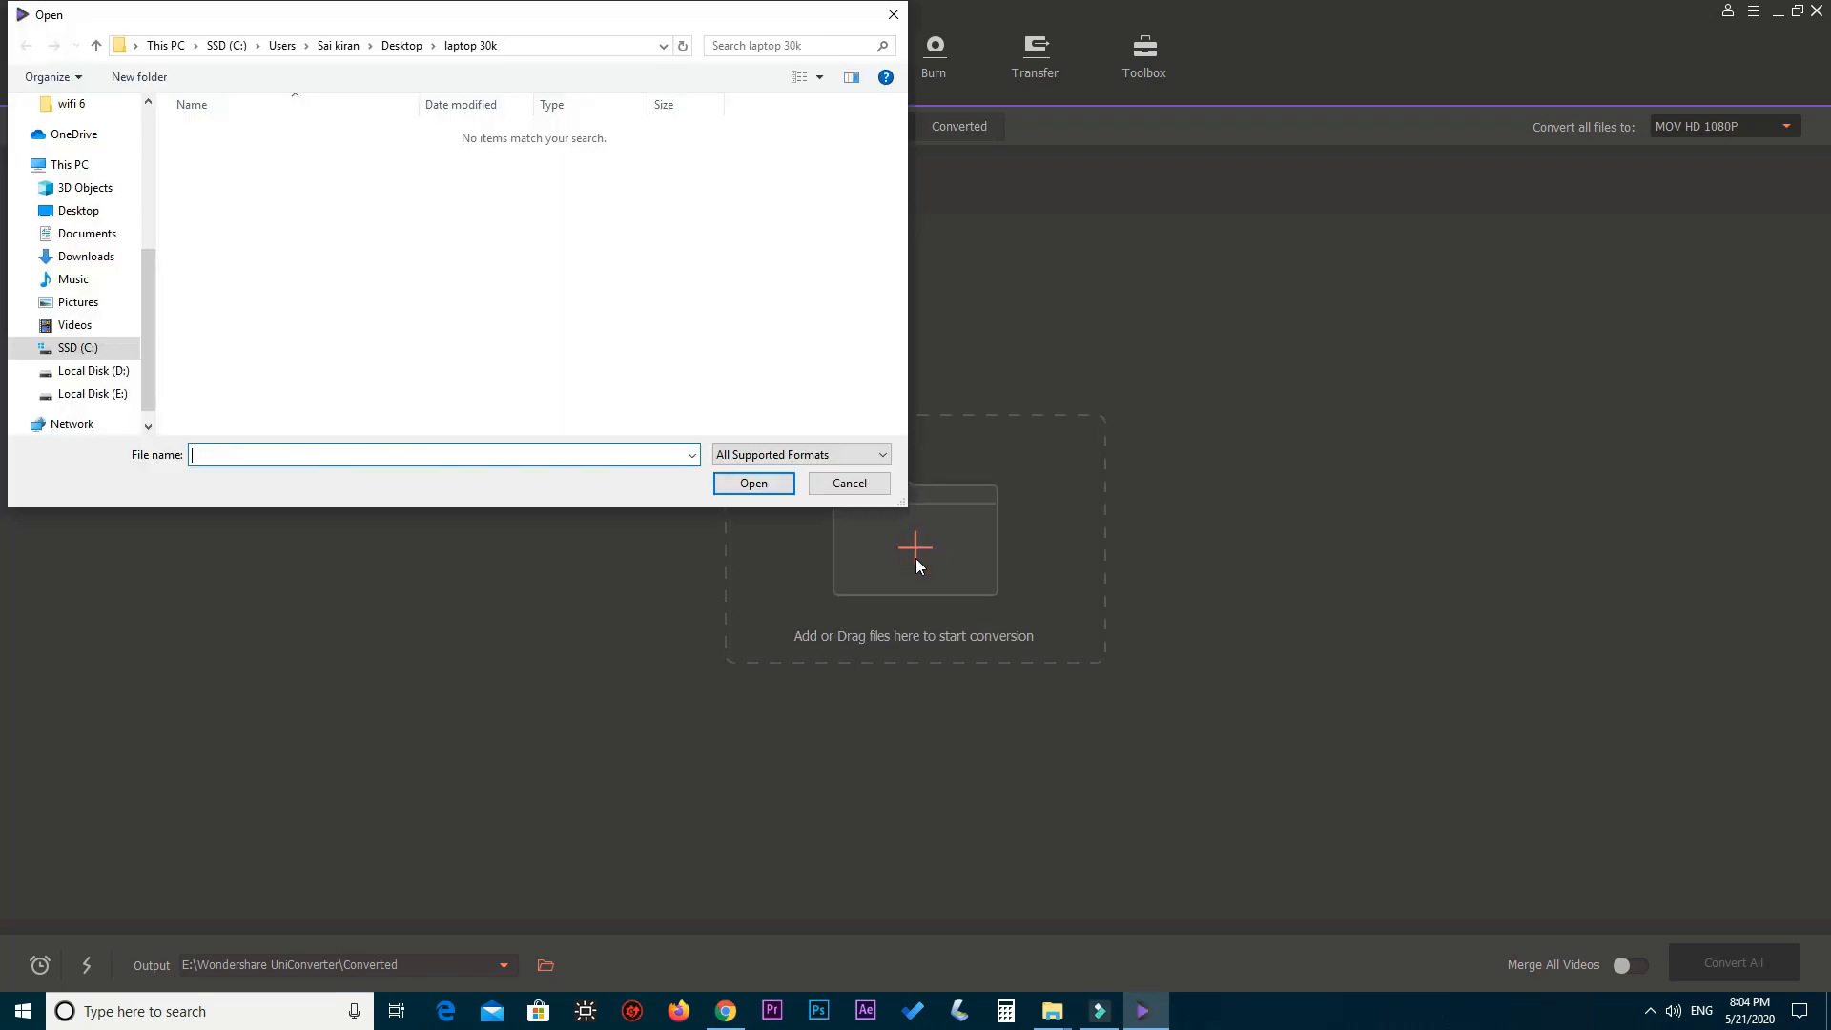
{"action": "scroll", "coordinate": [81, 286], "scroll_direction": "up", "scroll_amount": 3}
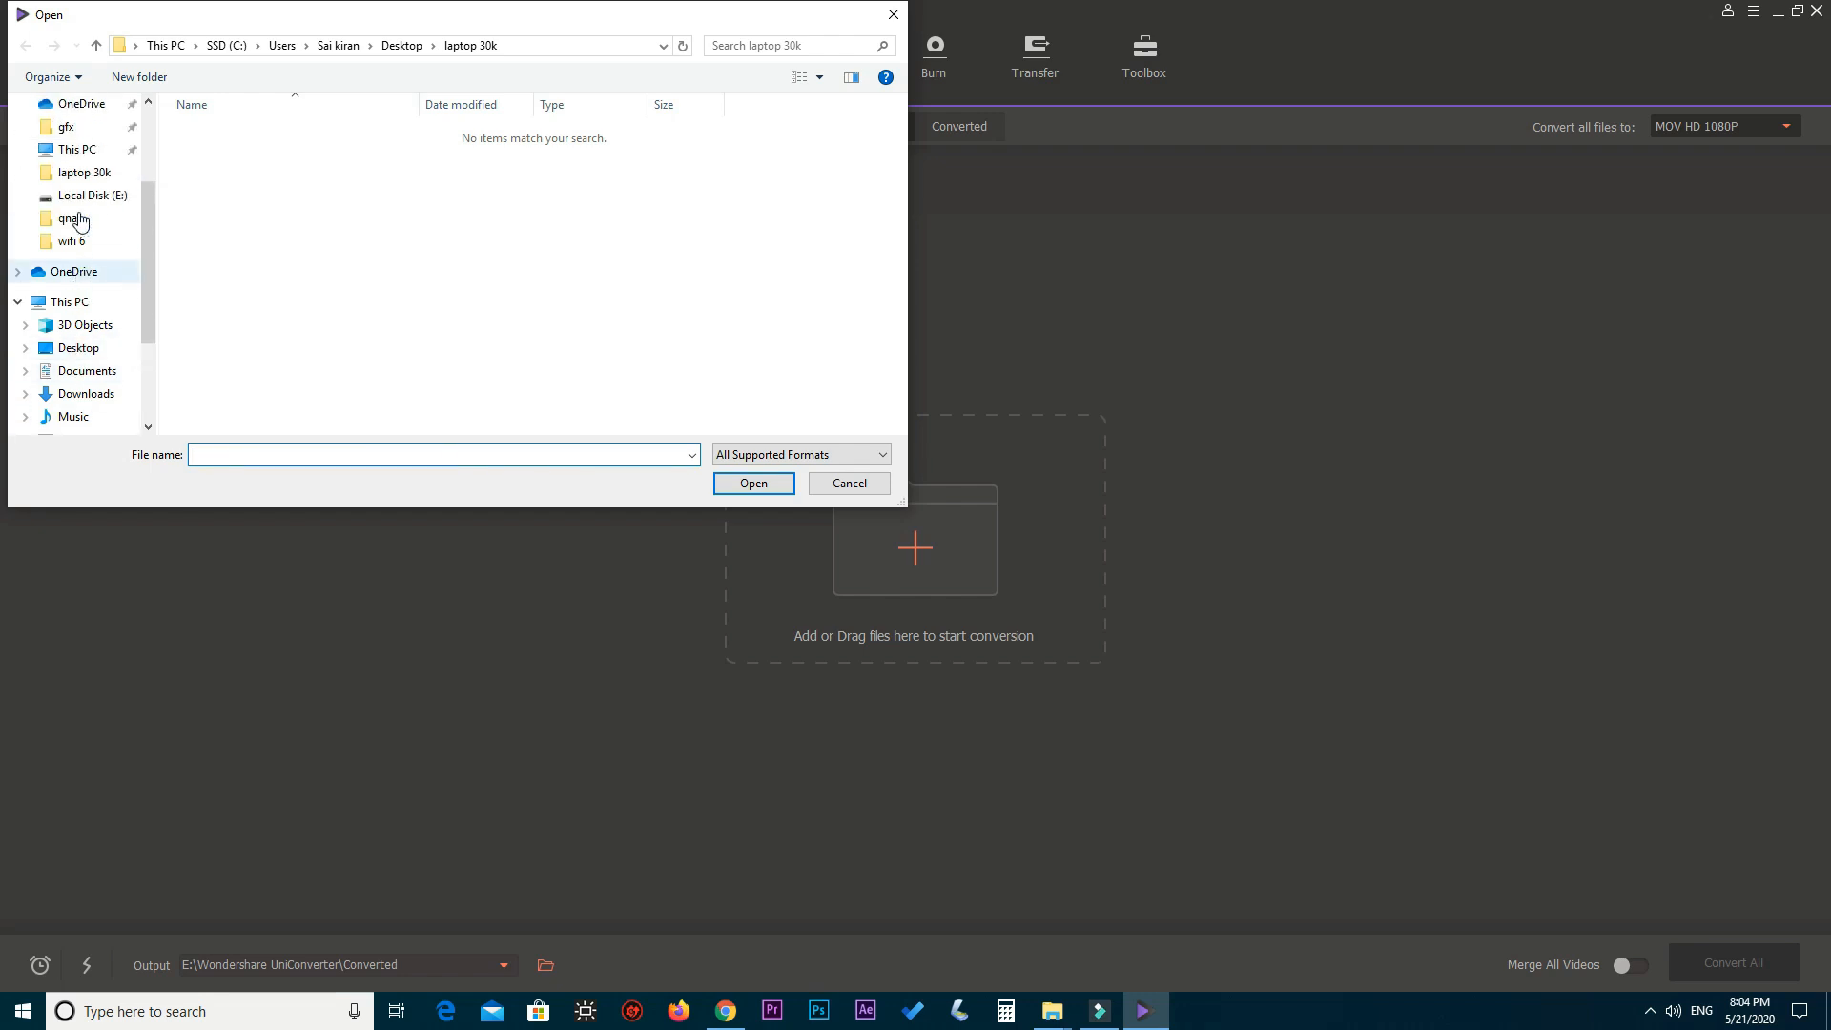
{"action": "scroll", "coordinate": [76, 191], "scroll_direction": "up", "scroll_amount": 3}
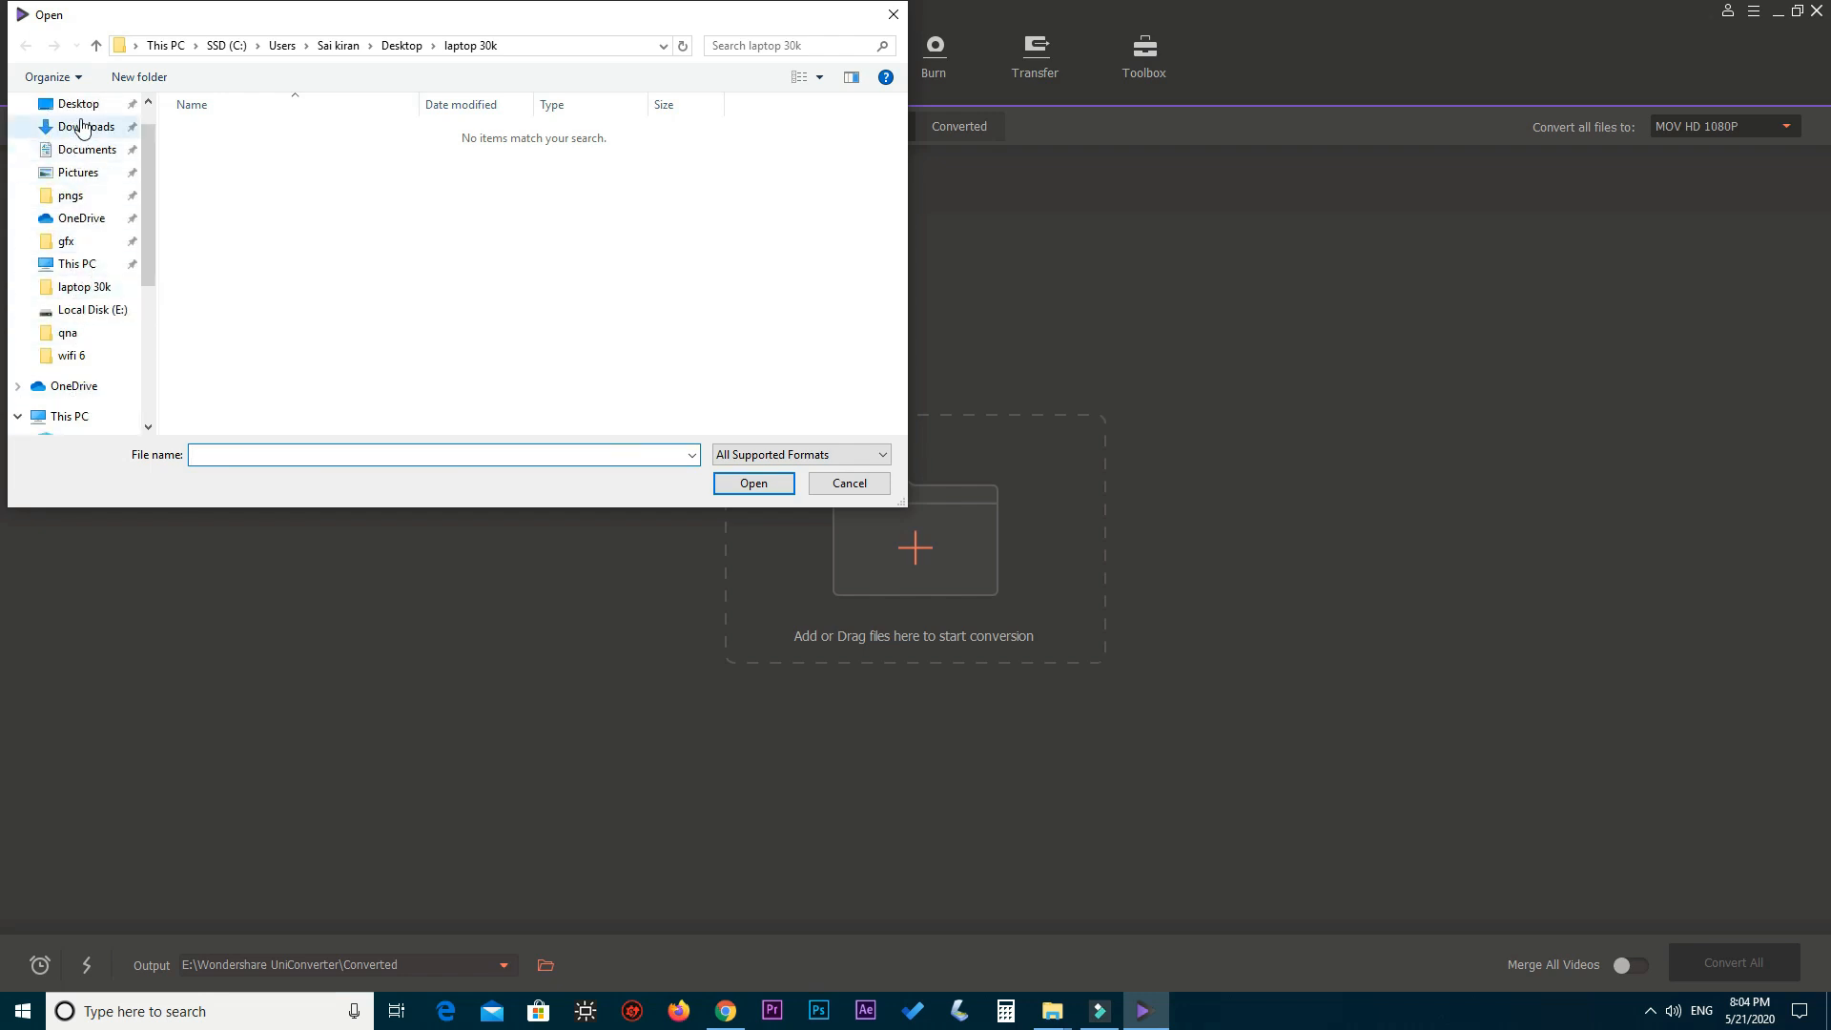
{"action": "left_click", "coordinate": [81, 105]}
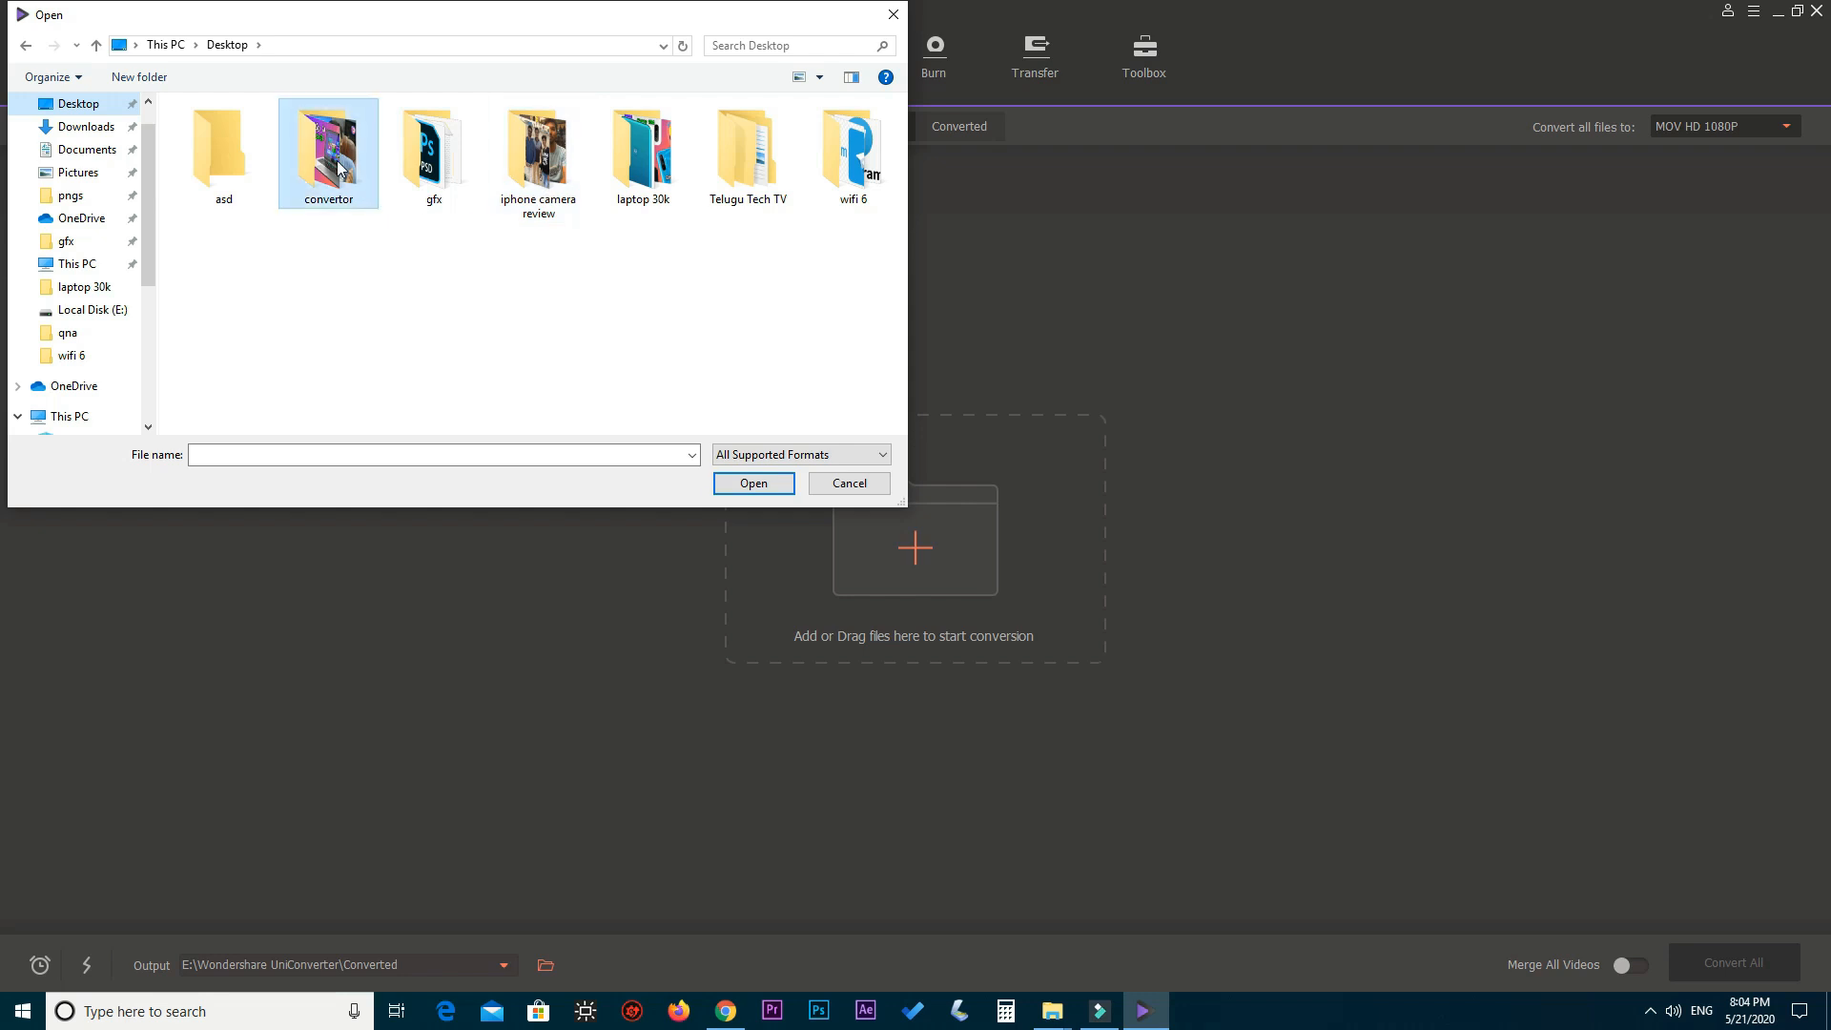
{"action": "double_click", "coordinate": [337, 160]}
{"action": "double_click", "coordinate": [209, 172]}
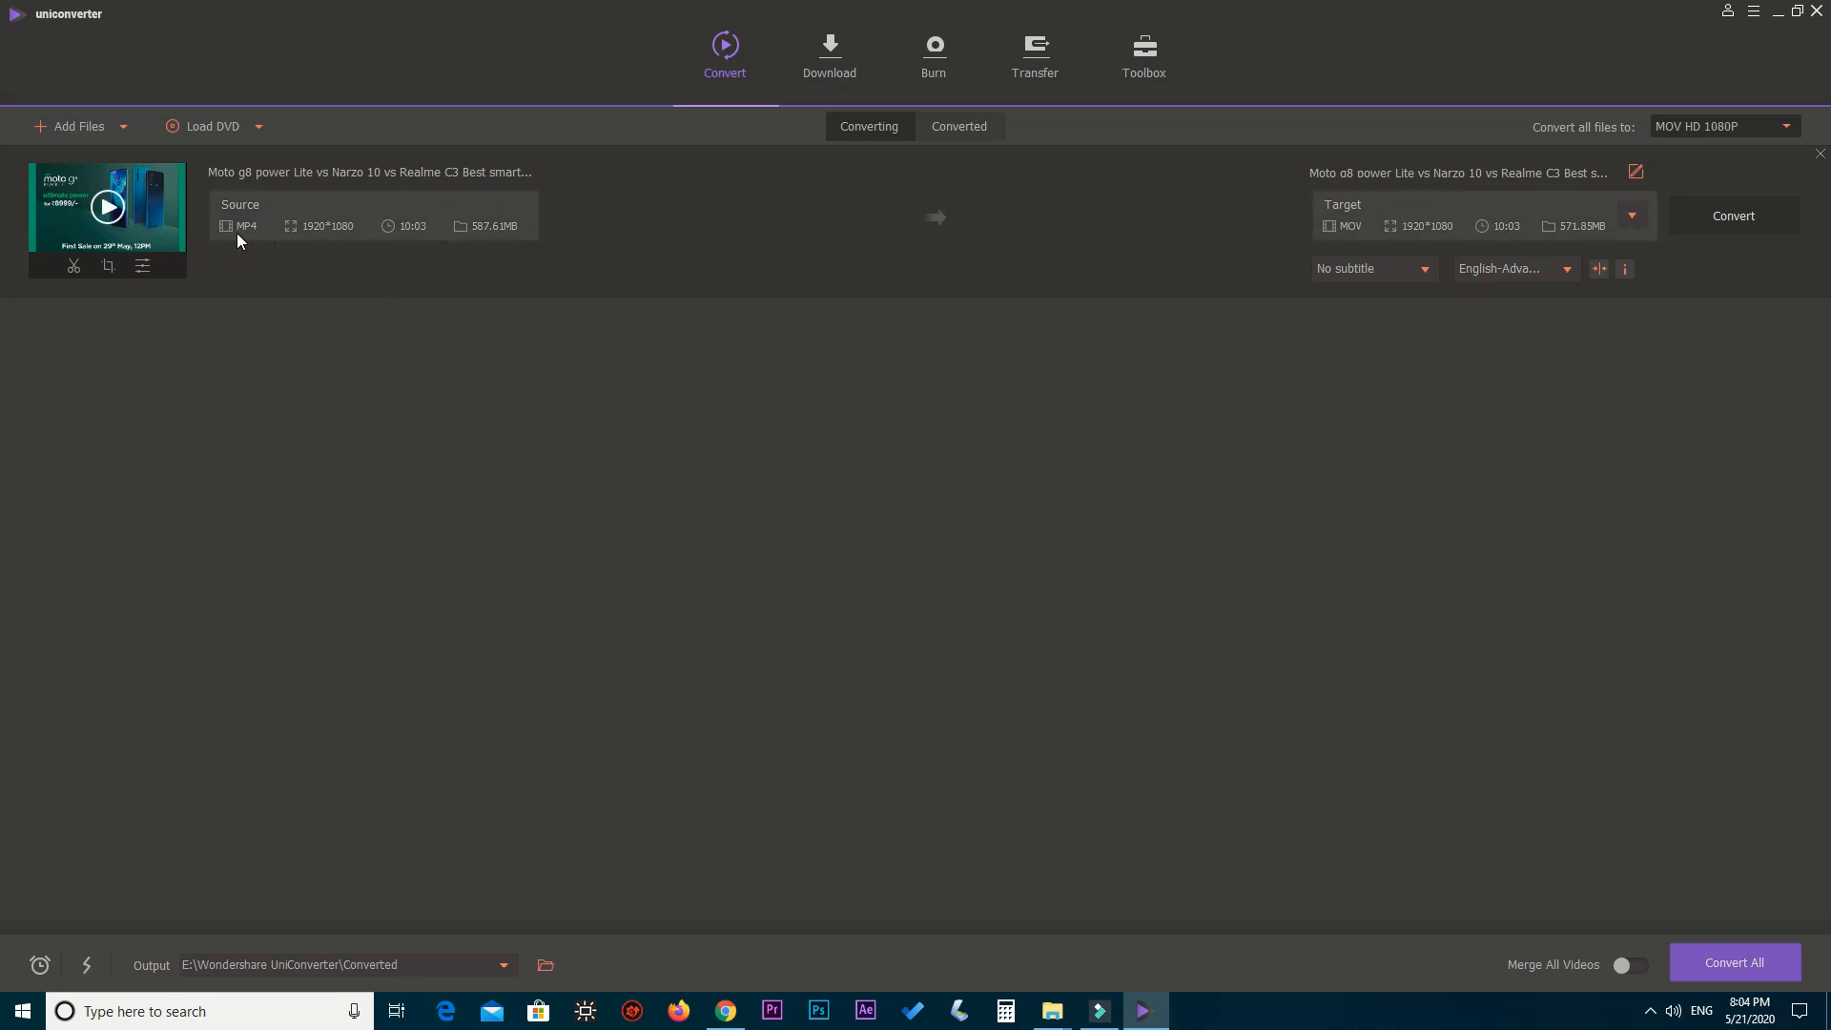
Step: Set the output format for all files to AVI HD 1080P with H264 and AC-3, and convert the video
{"action": "left_click", "coordinate": [1721, 136]}
{"action": "left_click", "coordinate": [1728, 172]}
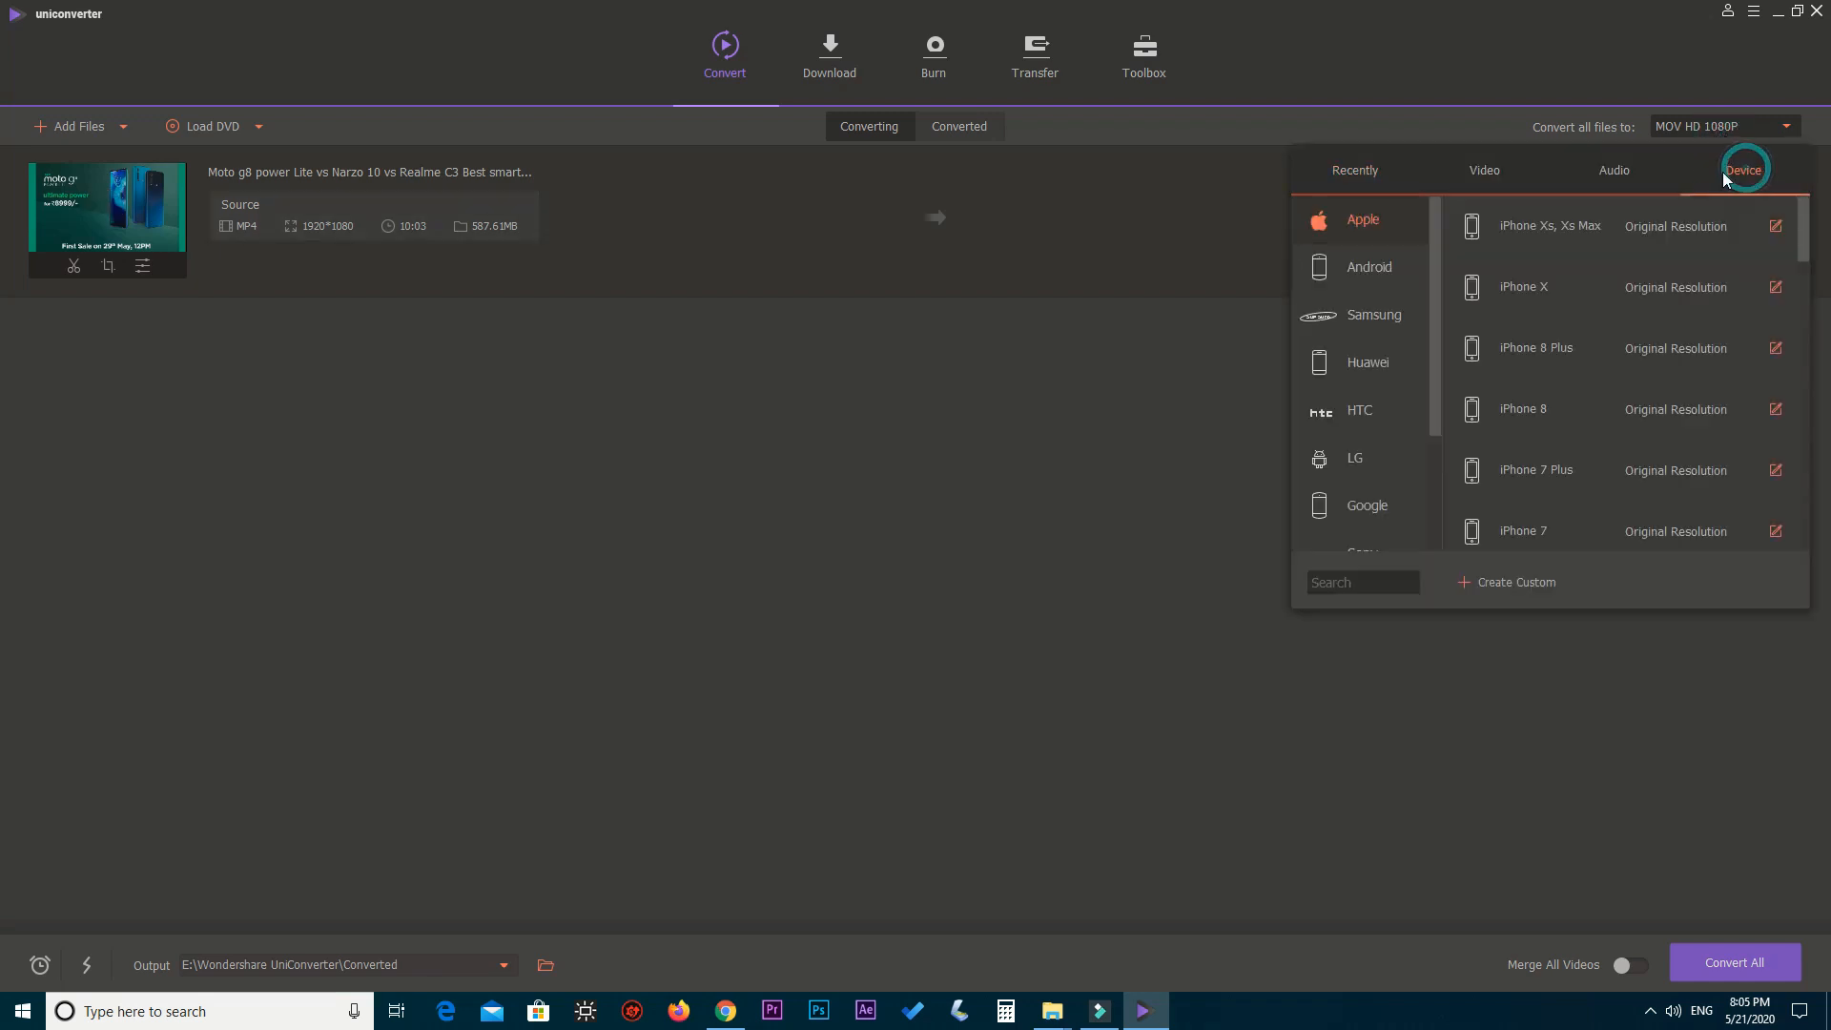
{"action": "left_click", "coordinate": [1473, 174]}
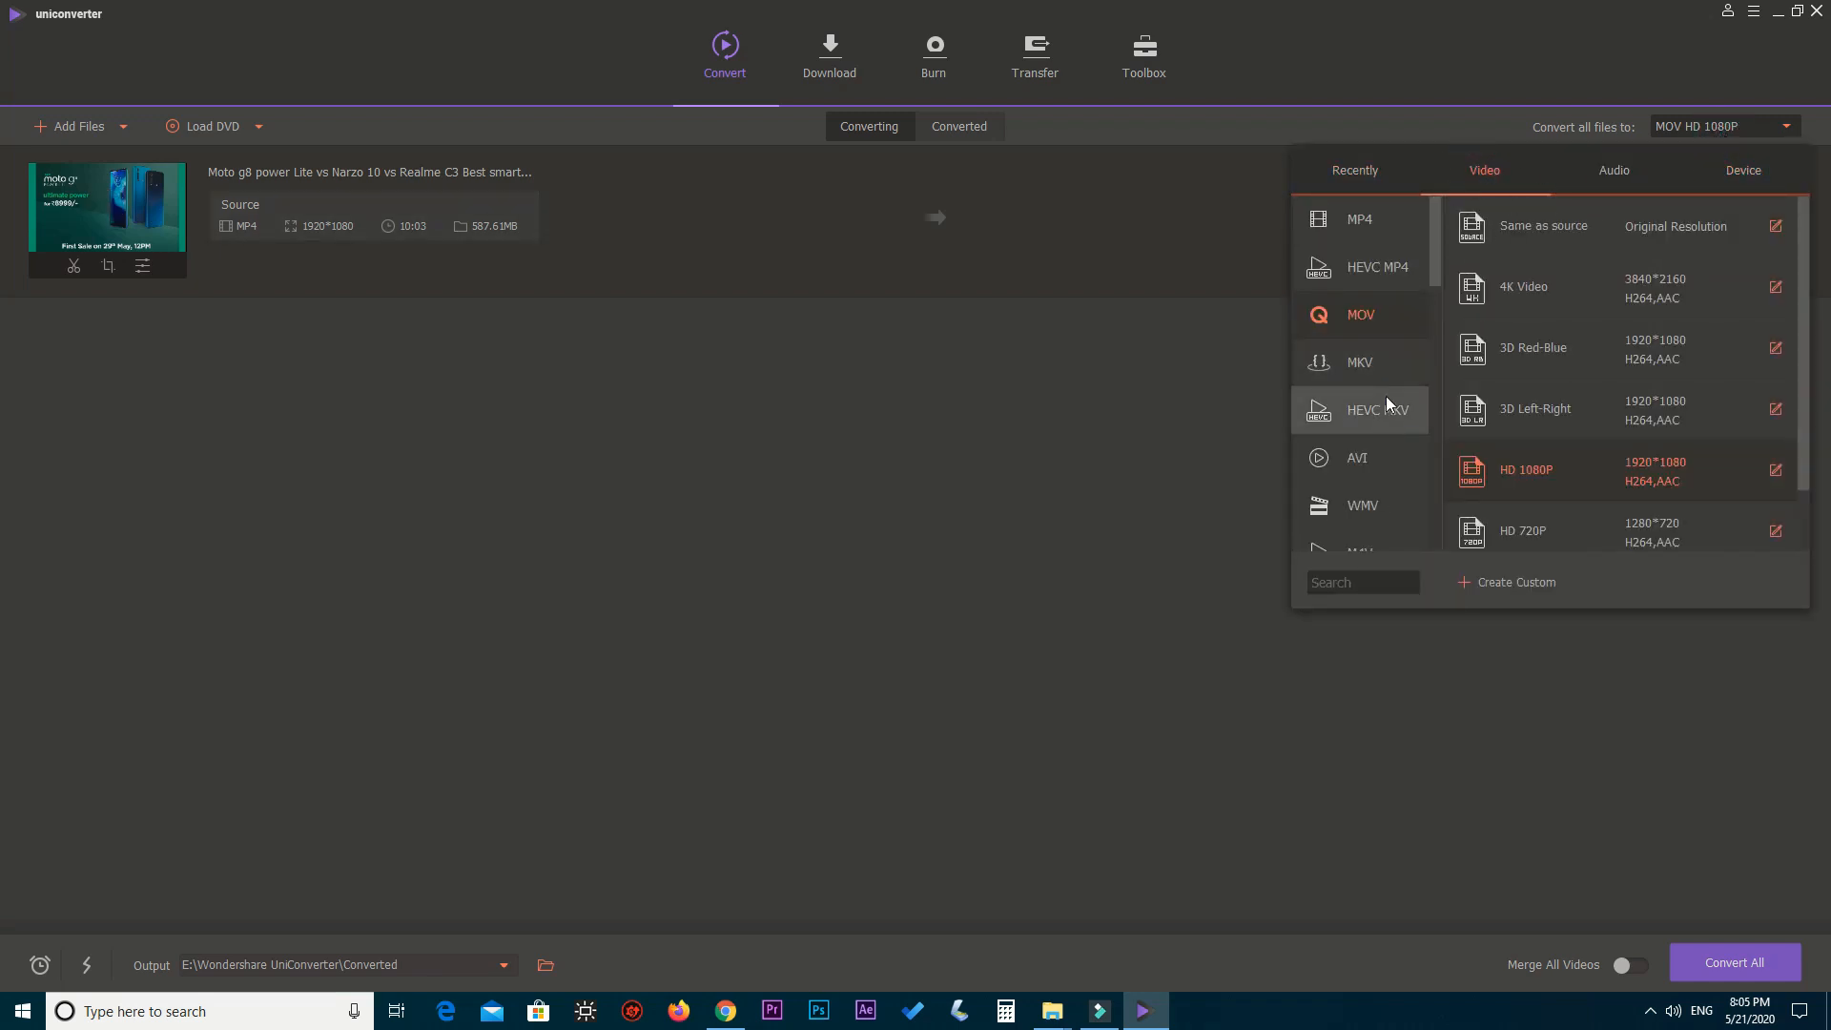
{"action": "scroll", "coordinate": [1384, 429], "scroll_direction": "down", "scroll_amount": 4}
{"action": "scroll", "coordinate": [1385, 432], "scroll_direction": "down", "scroll_amount": 4}
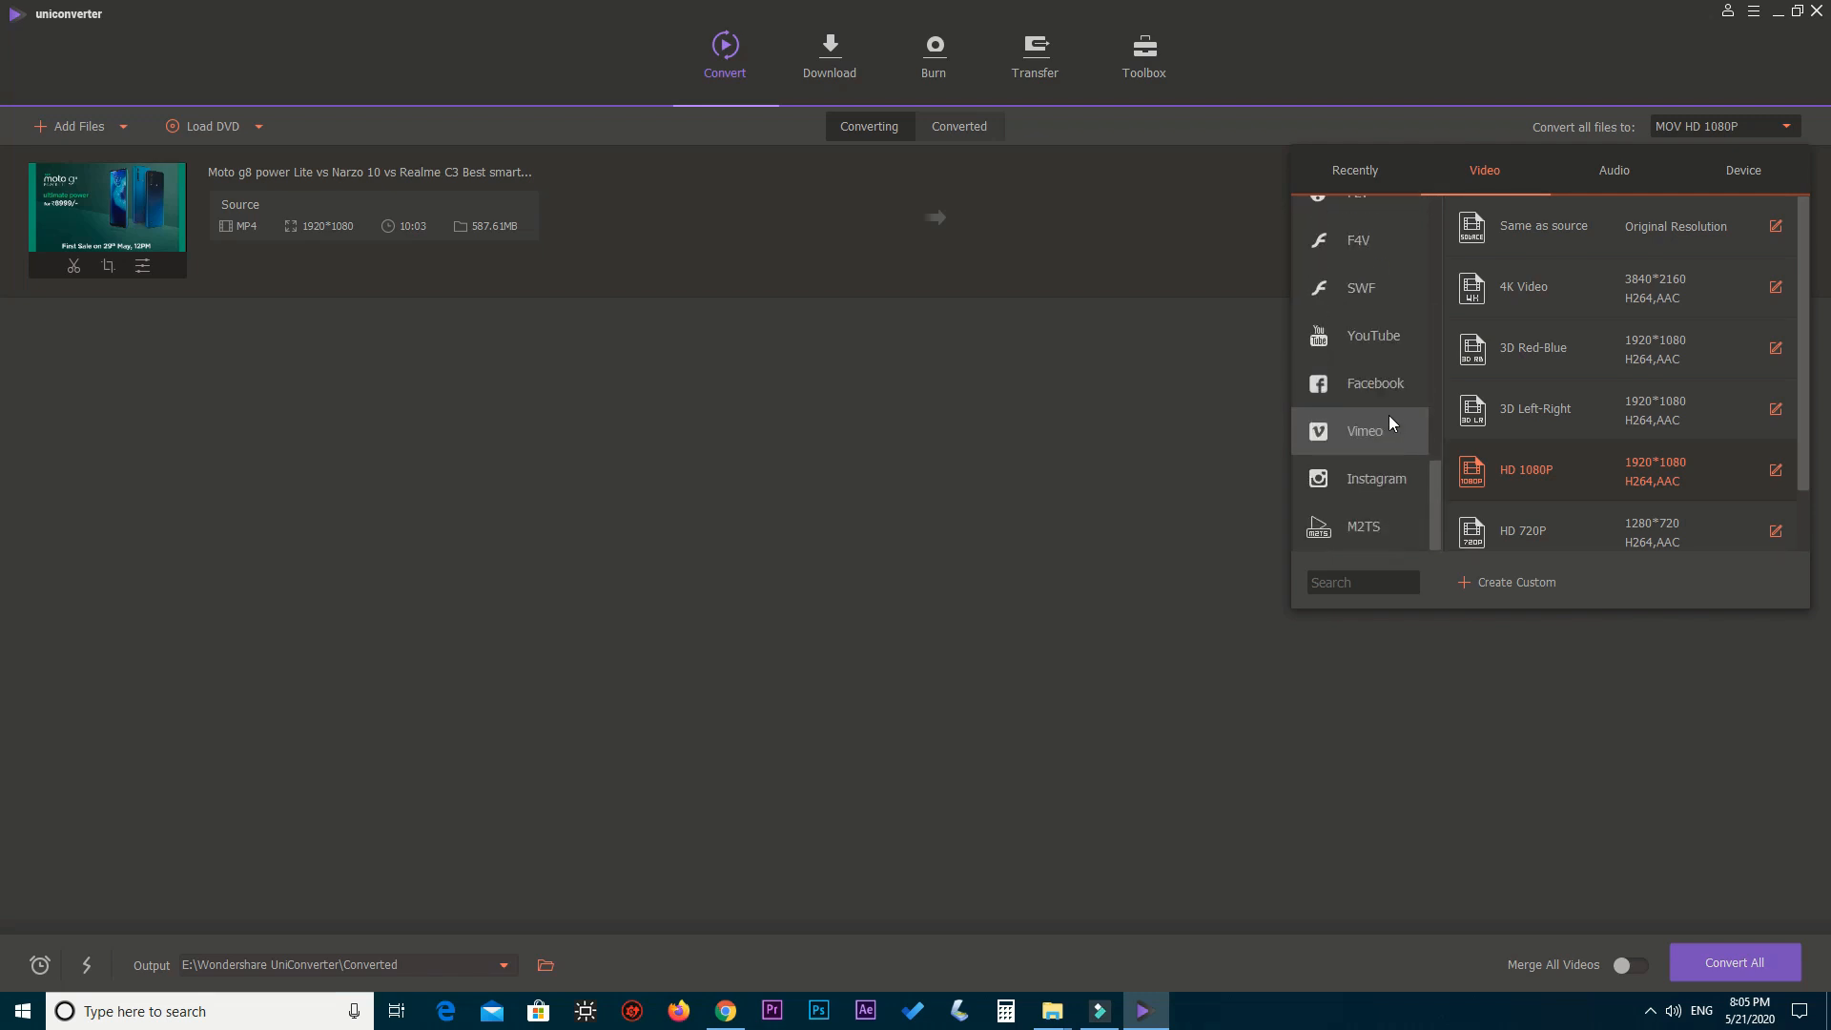
{"action": "scroll", "coordinate": [1390, 423], "scroll_direction": "up", "scroll_amount": 8}
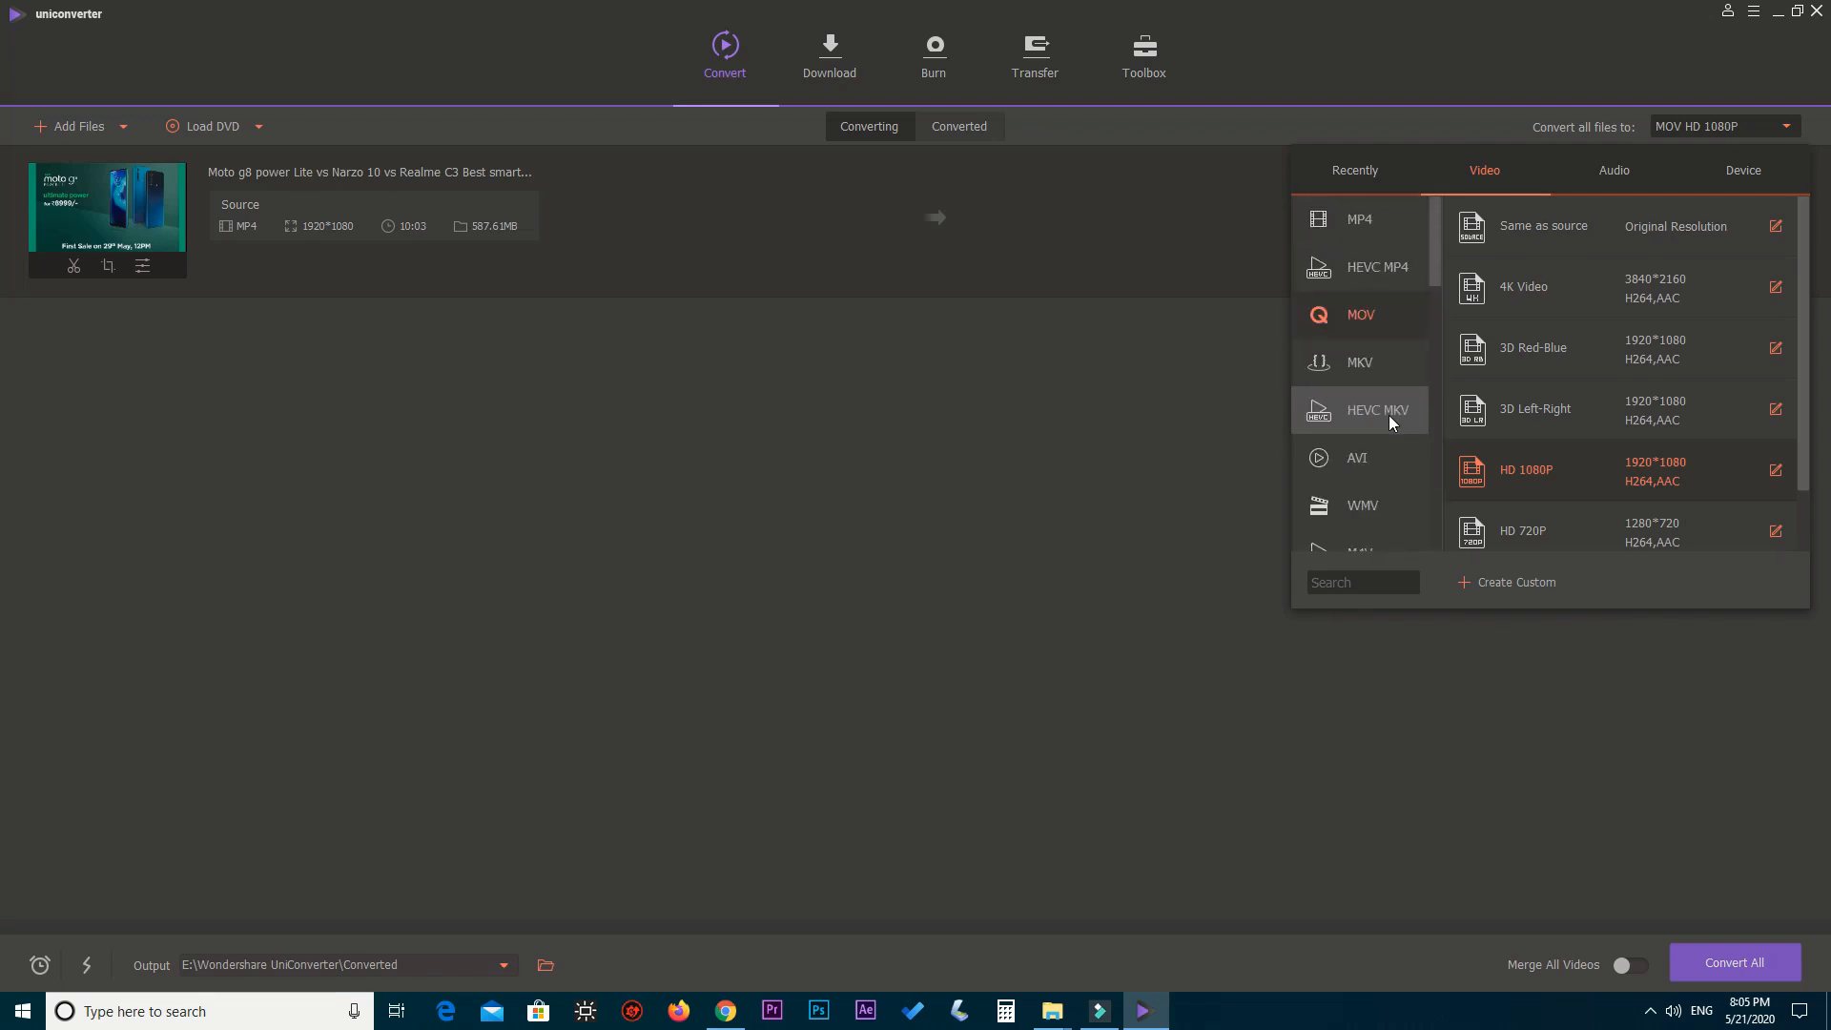
{"action": "left_click", "coordinate": [1350, 467]}
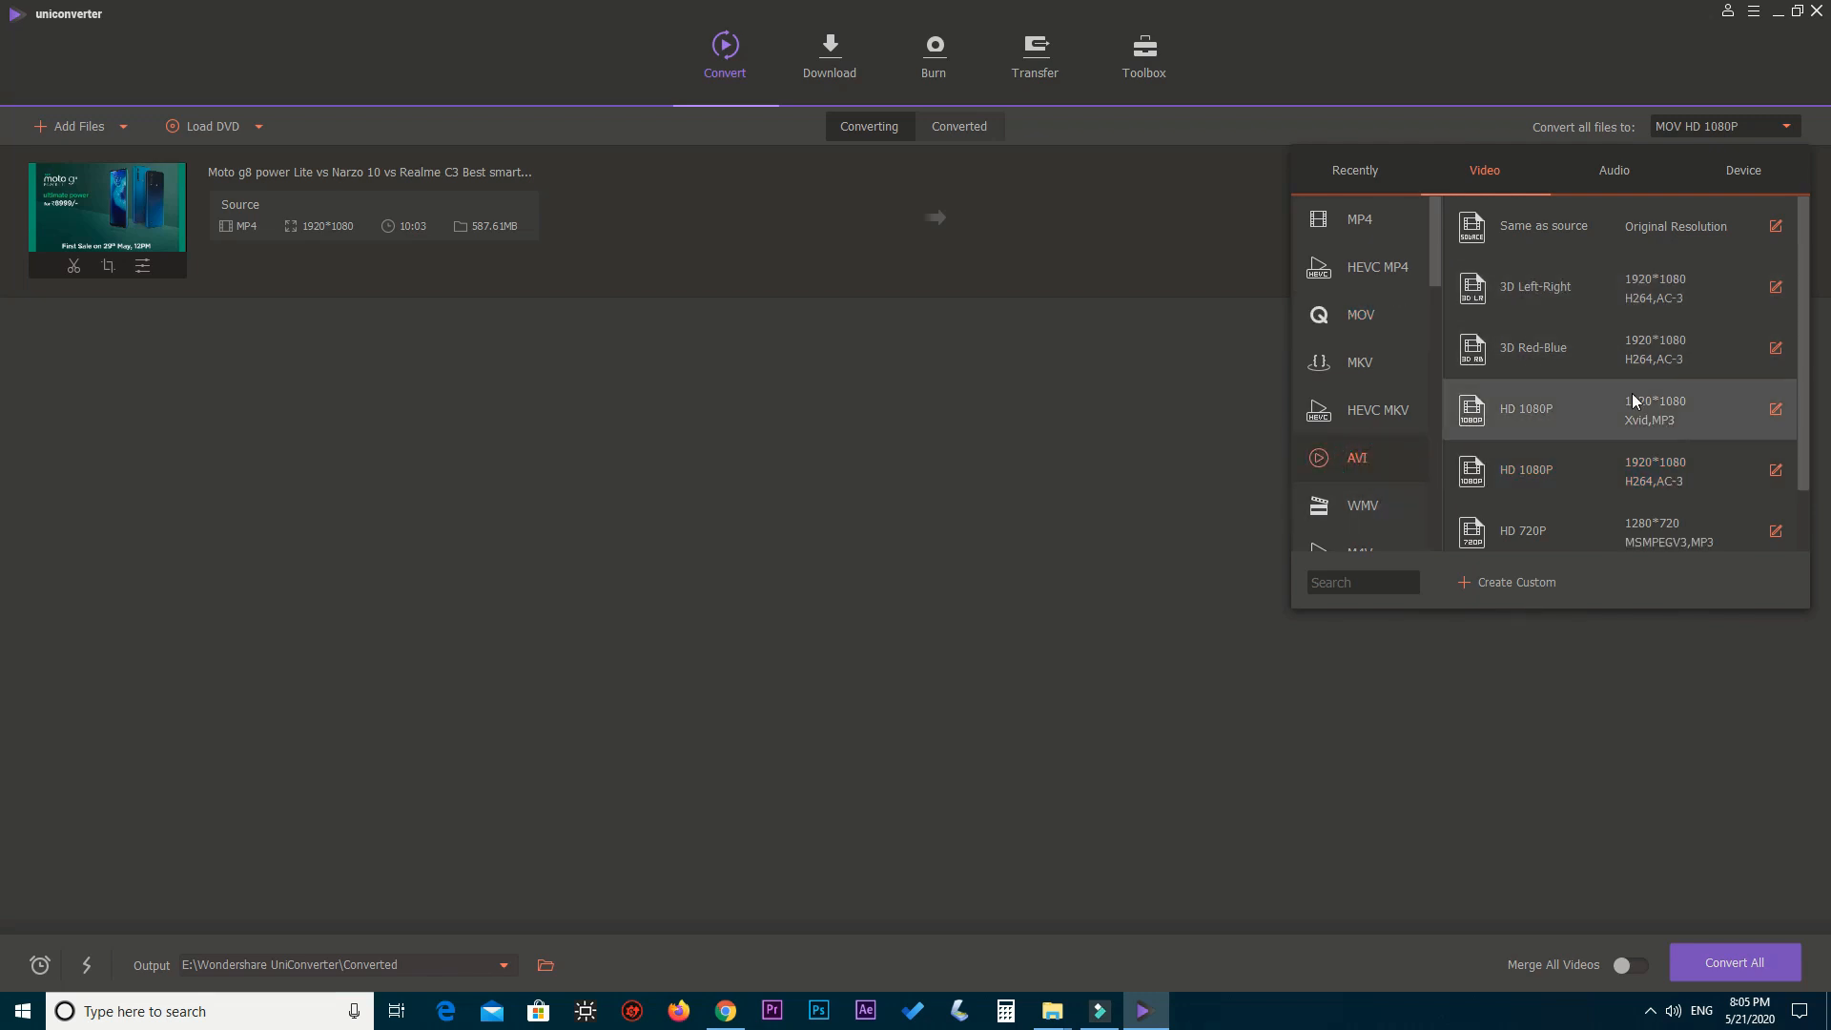
{"action": "scroll", "coordinate": [1634, 401], "scroll_direction": "down", "scroll_amount": 1}
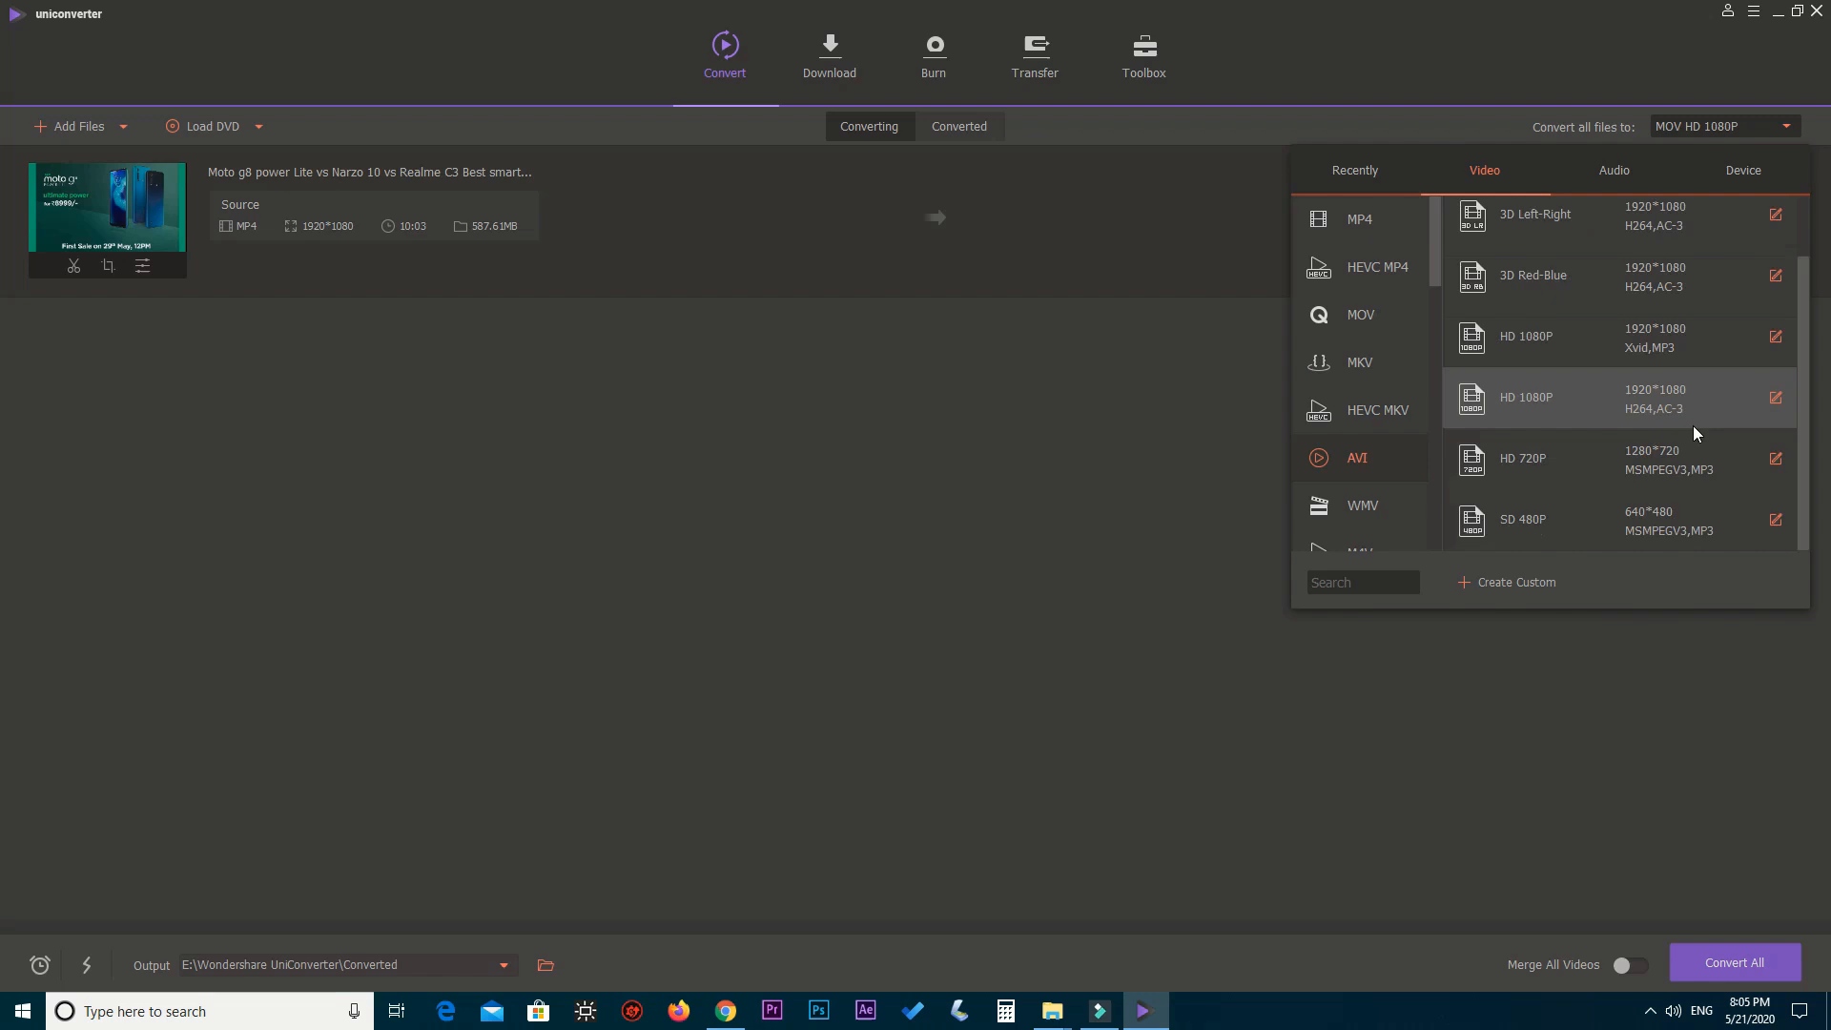
{"action": "left_click", "coordinate": [1625, 401]}
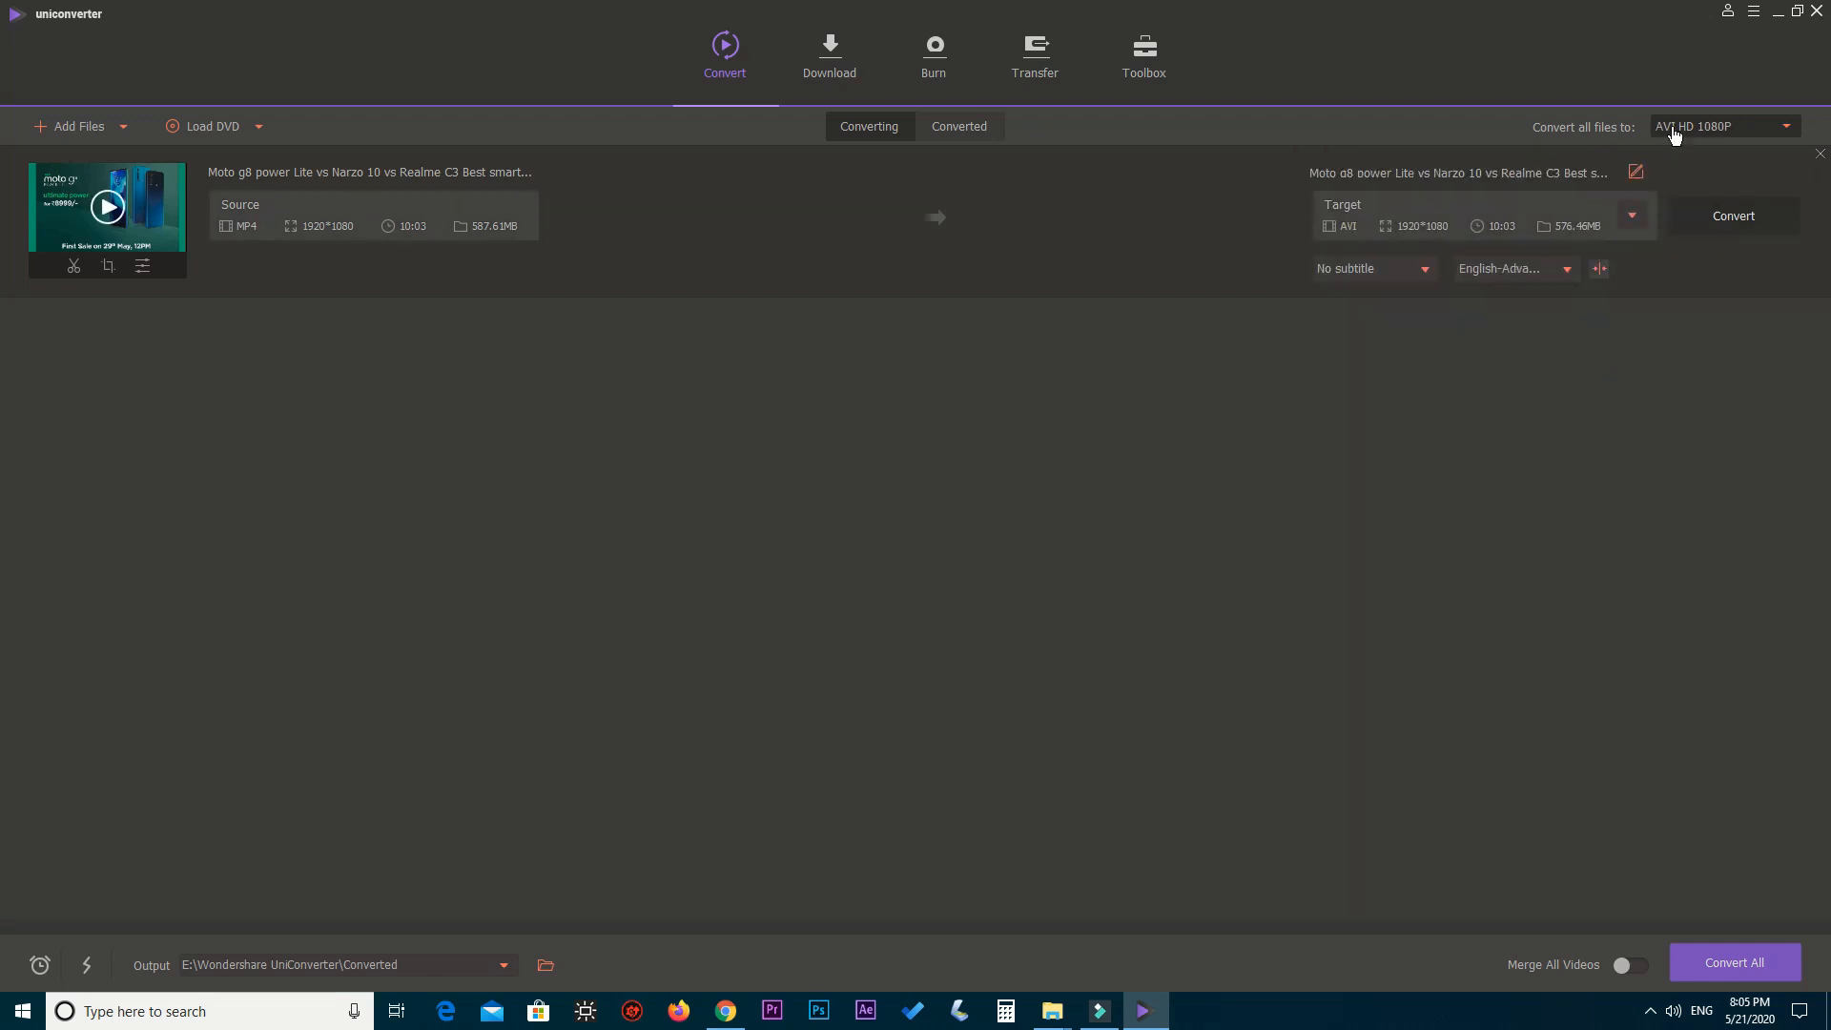
{"action": "left_click", "coordinate": [1744, 220]}
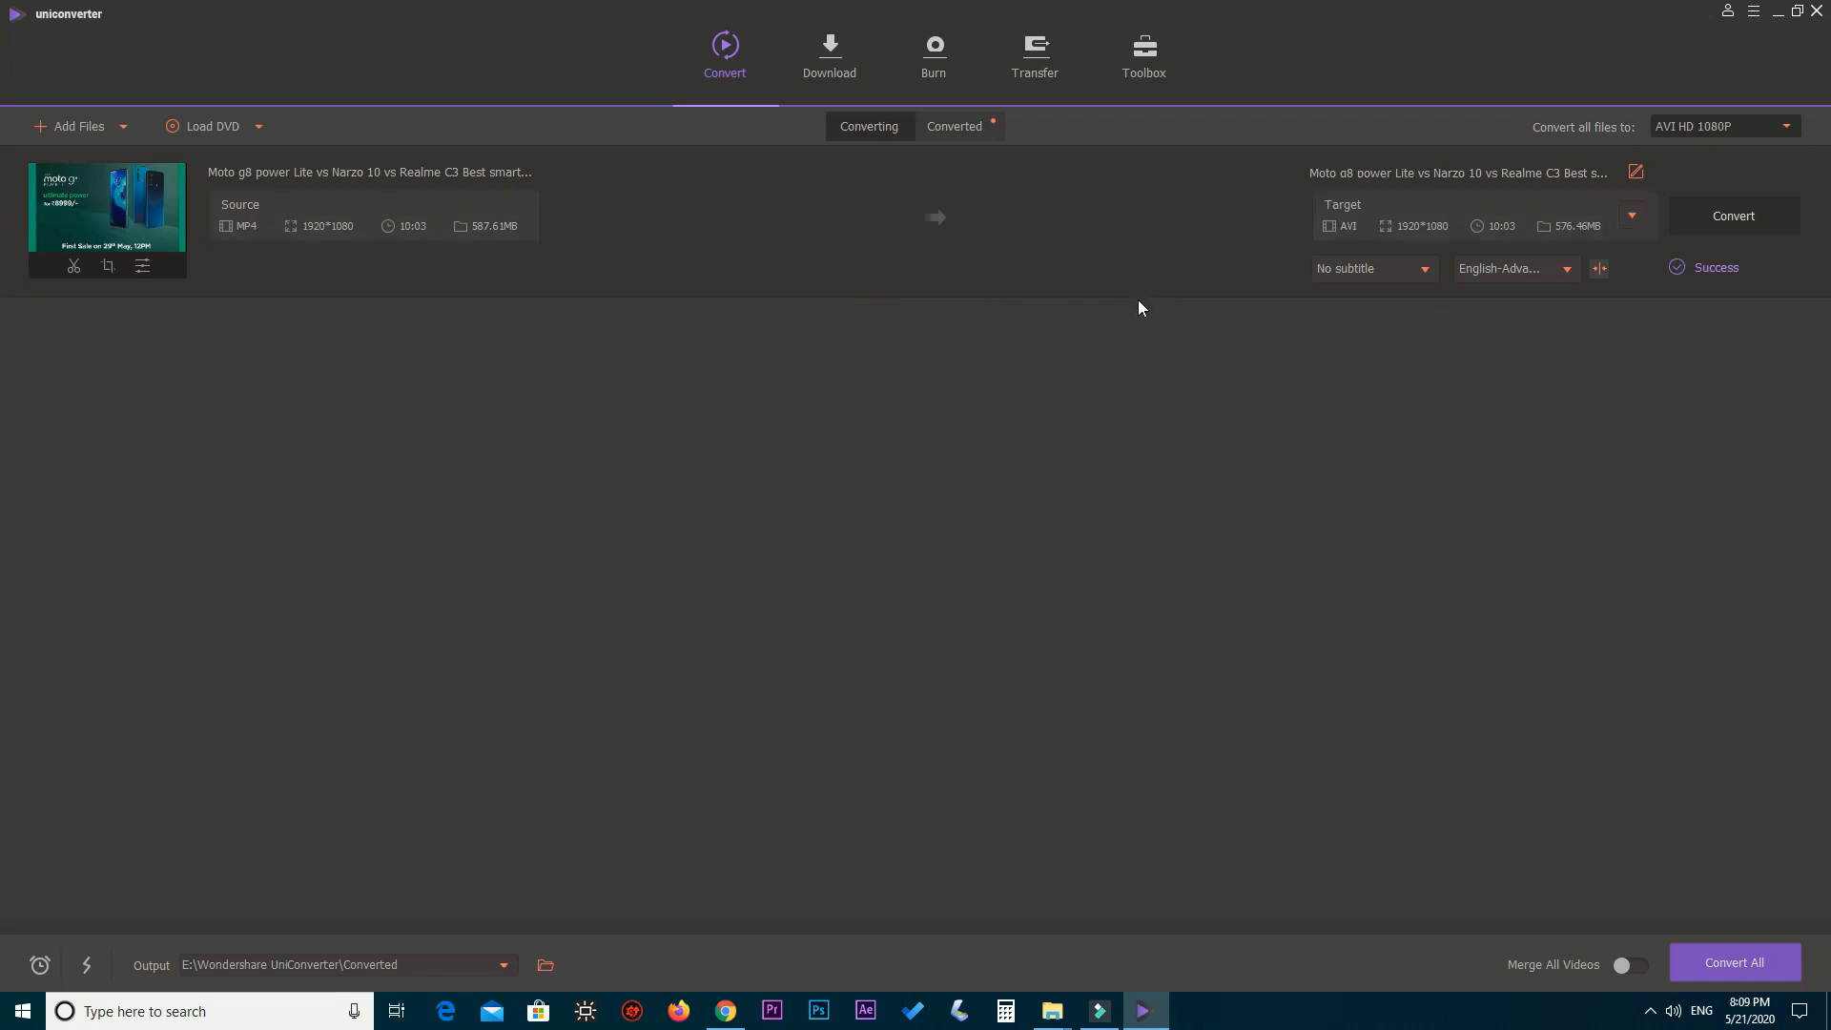
Step: Open the converted video's output folder and check the file type in its properties
{"action": "left_click", "coordinate": [935, 128]}
{"action": "left_click", "coordinate": [624, 173]}
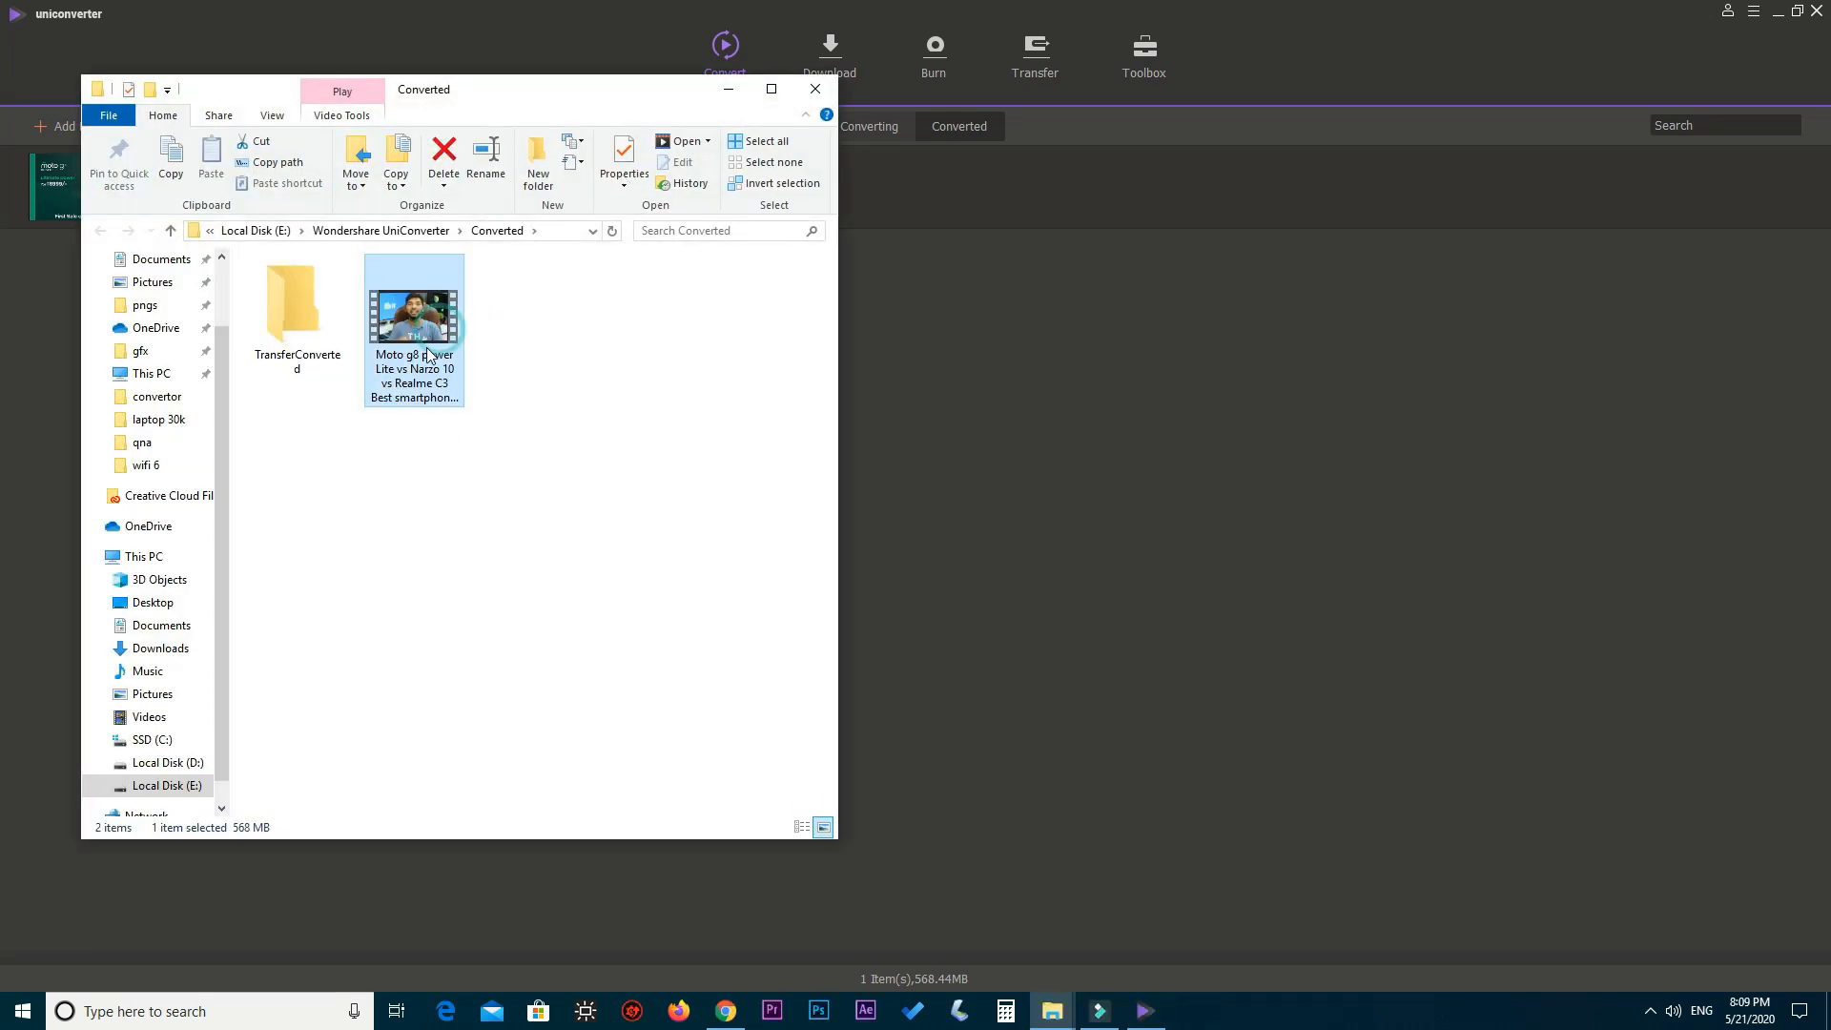
{"action": "right_click", "coordinate": [425, 347]}
{"action": "left_click", "coordinate": [491, 765]}
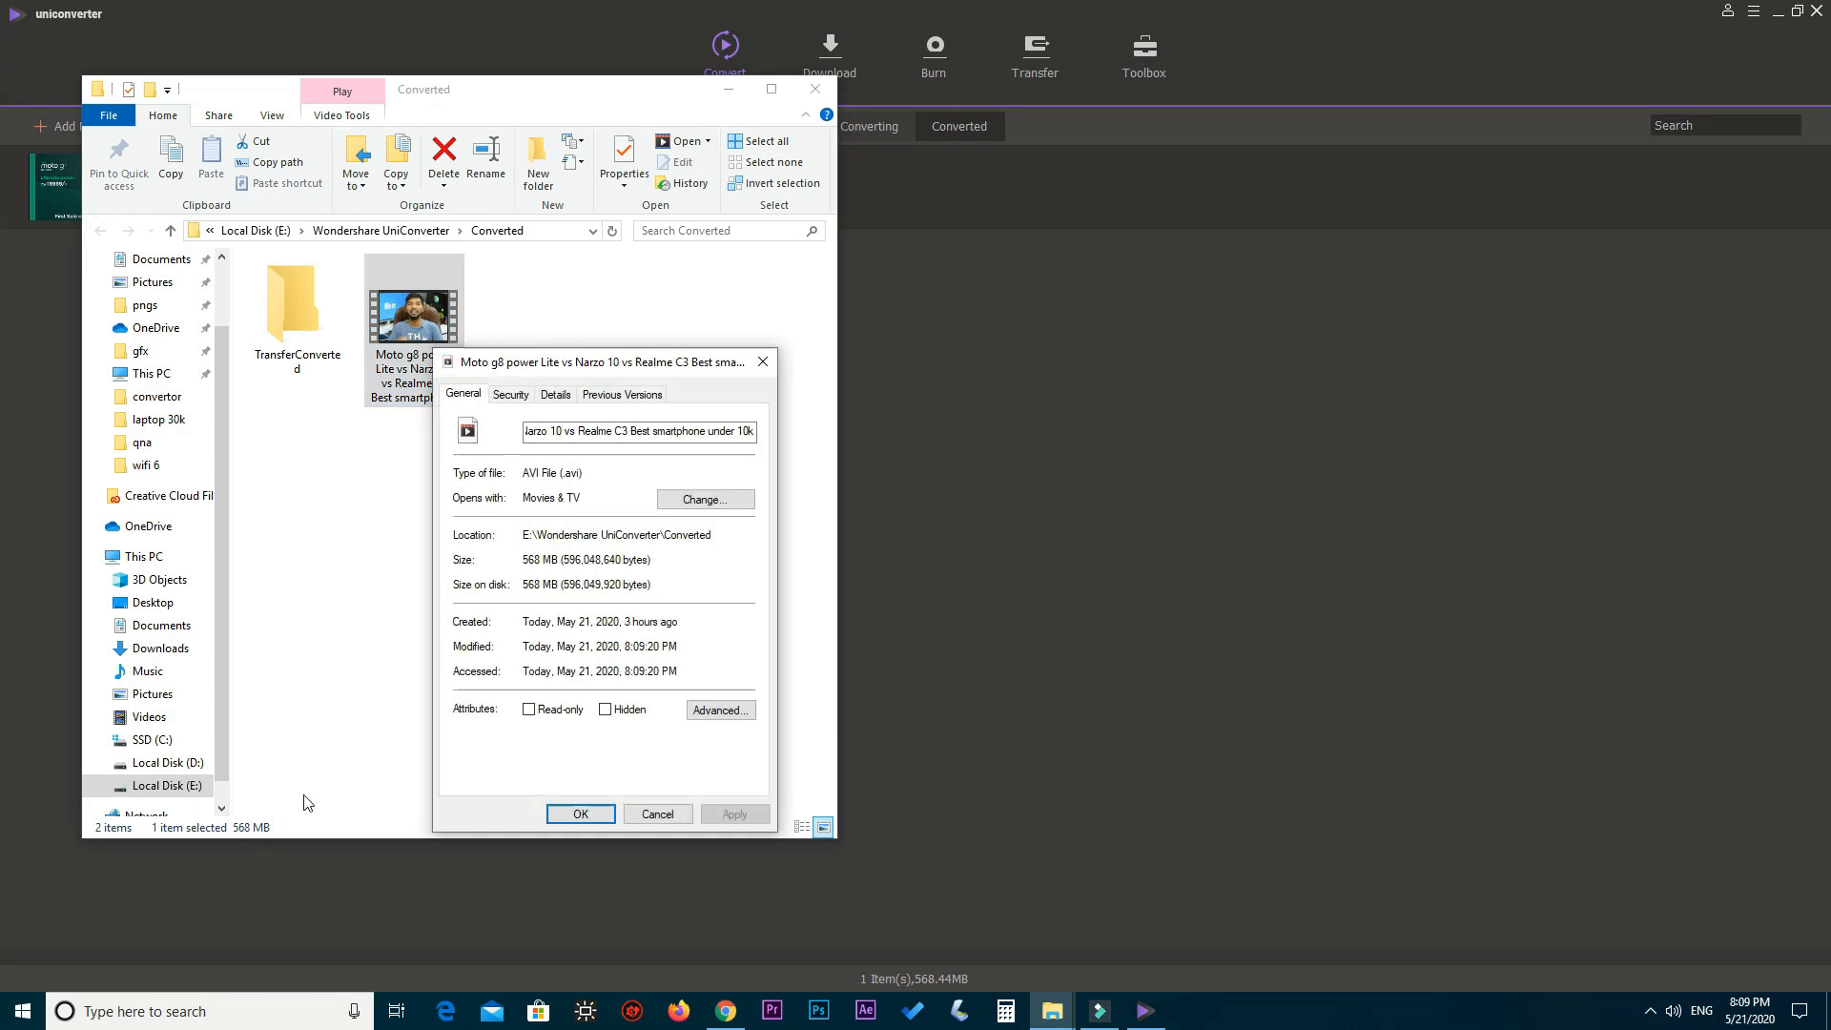
{"action": "left_click_drag", "start_coordinate": [561, 473], "coordinate": [587, 501]}
{"action": "left_click", "coordinate": [763, 362]}
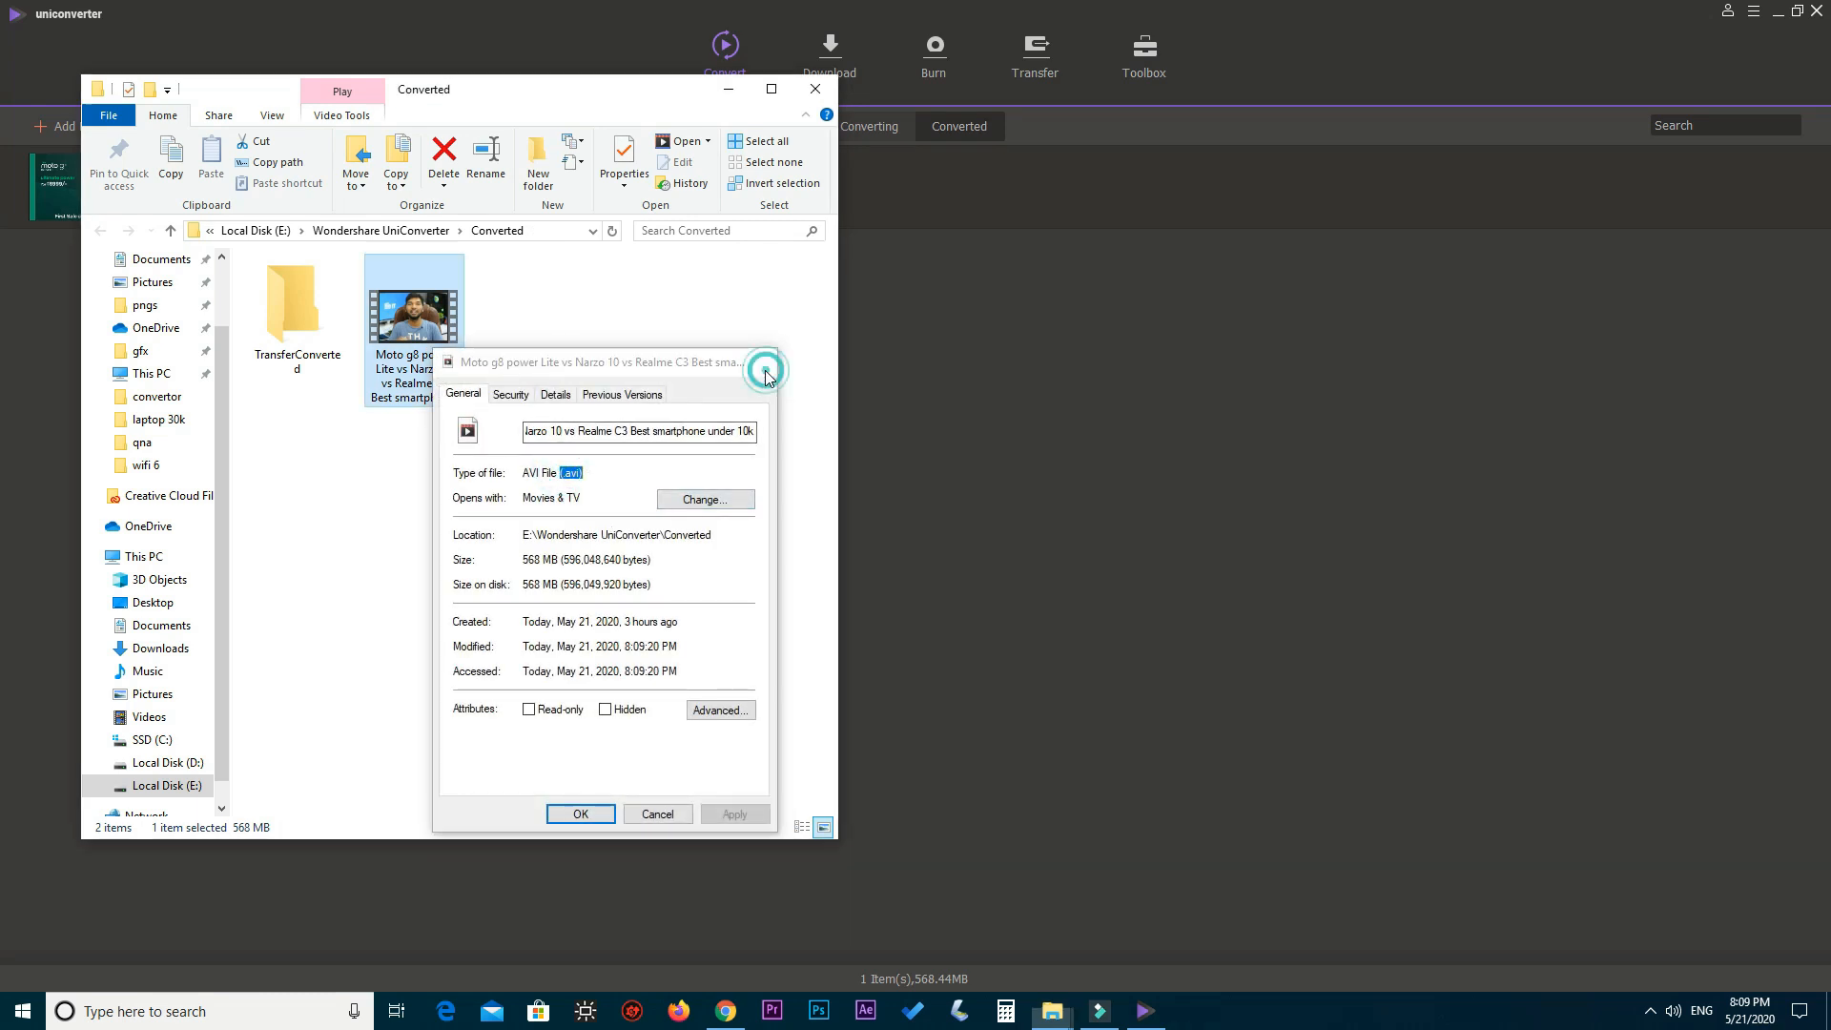
{"action": "left_click", "coordinate": [727, 89]}
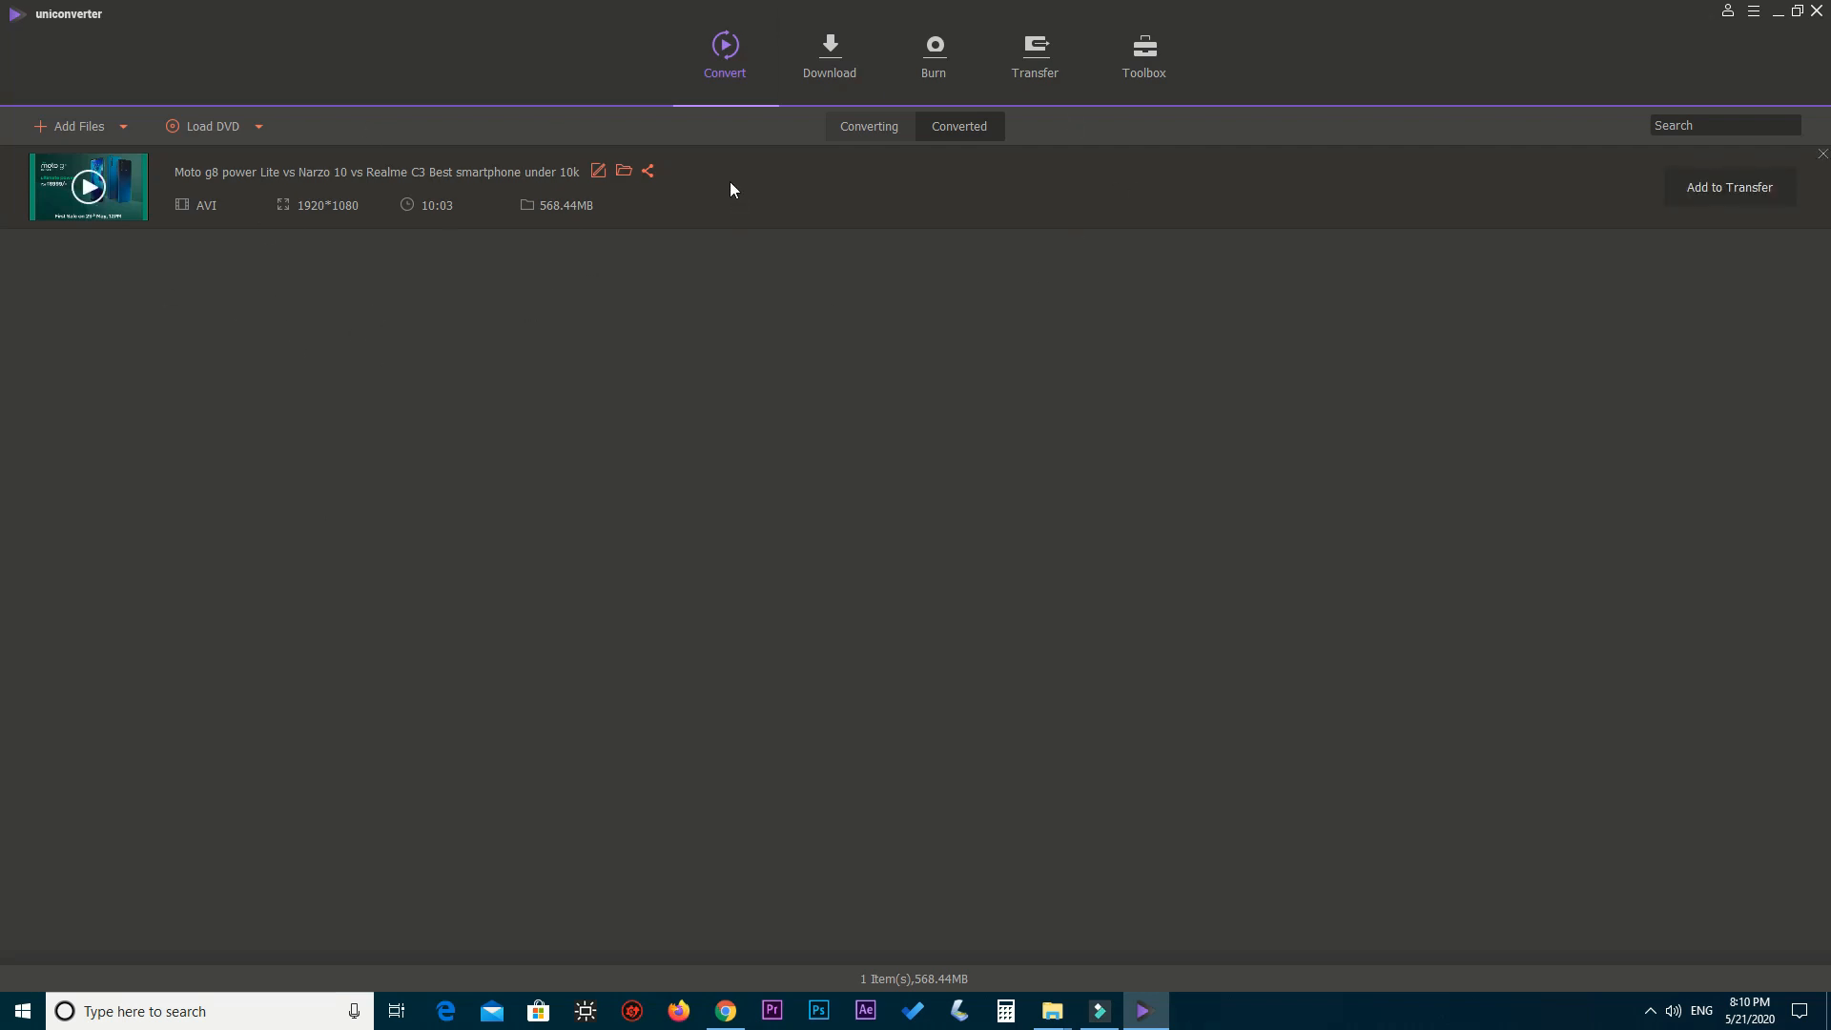
Step: Open the Download section, switch to Chrome and copy the URL of the YouTube video about PowerBank facts
{"action": "left_click", "coordinate": [830, 52]}
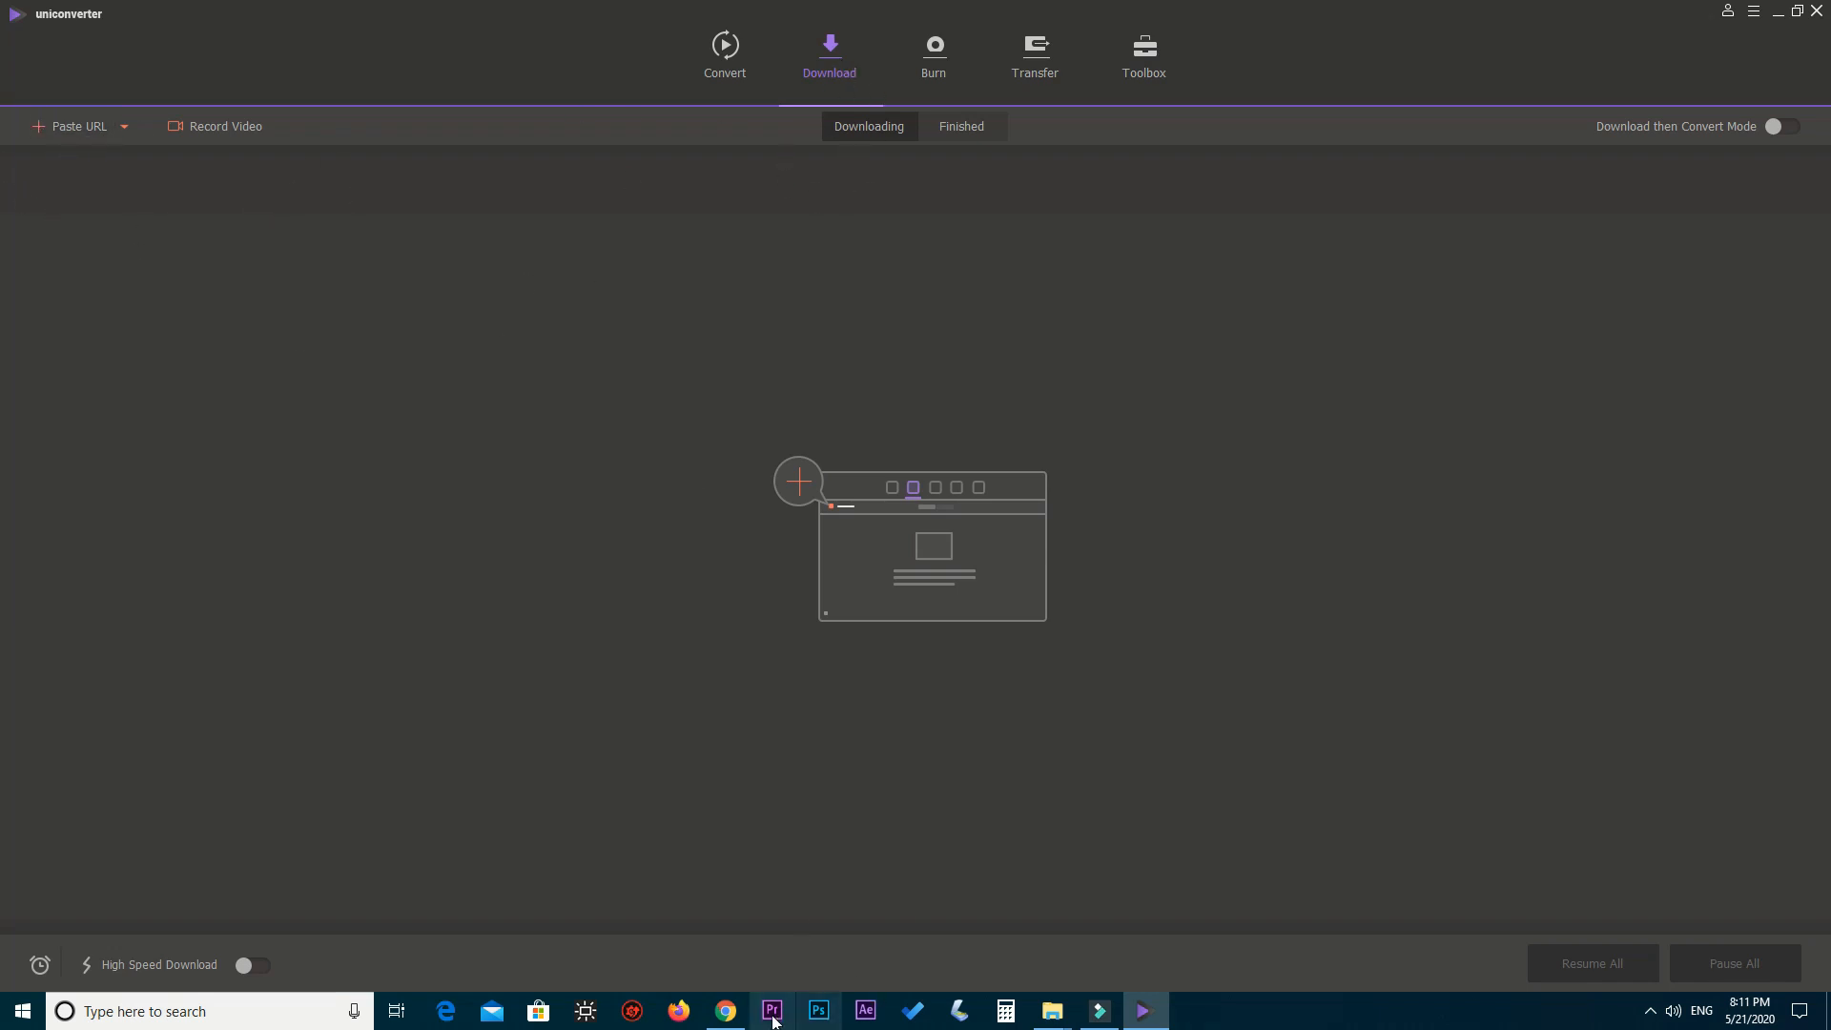
{"action": "left_click", "coordinate": [725, 1011]}
{"action": "scroll", "coordinate": [200, 474], "scroll_direction": "down", "scroll_amount": 3}
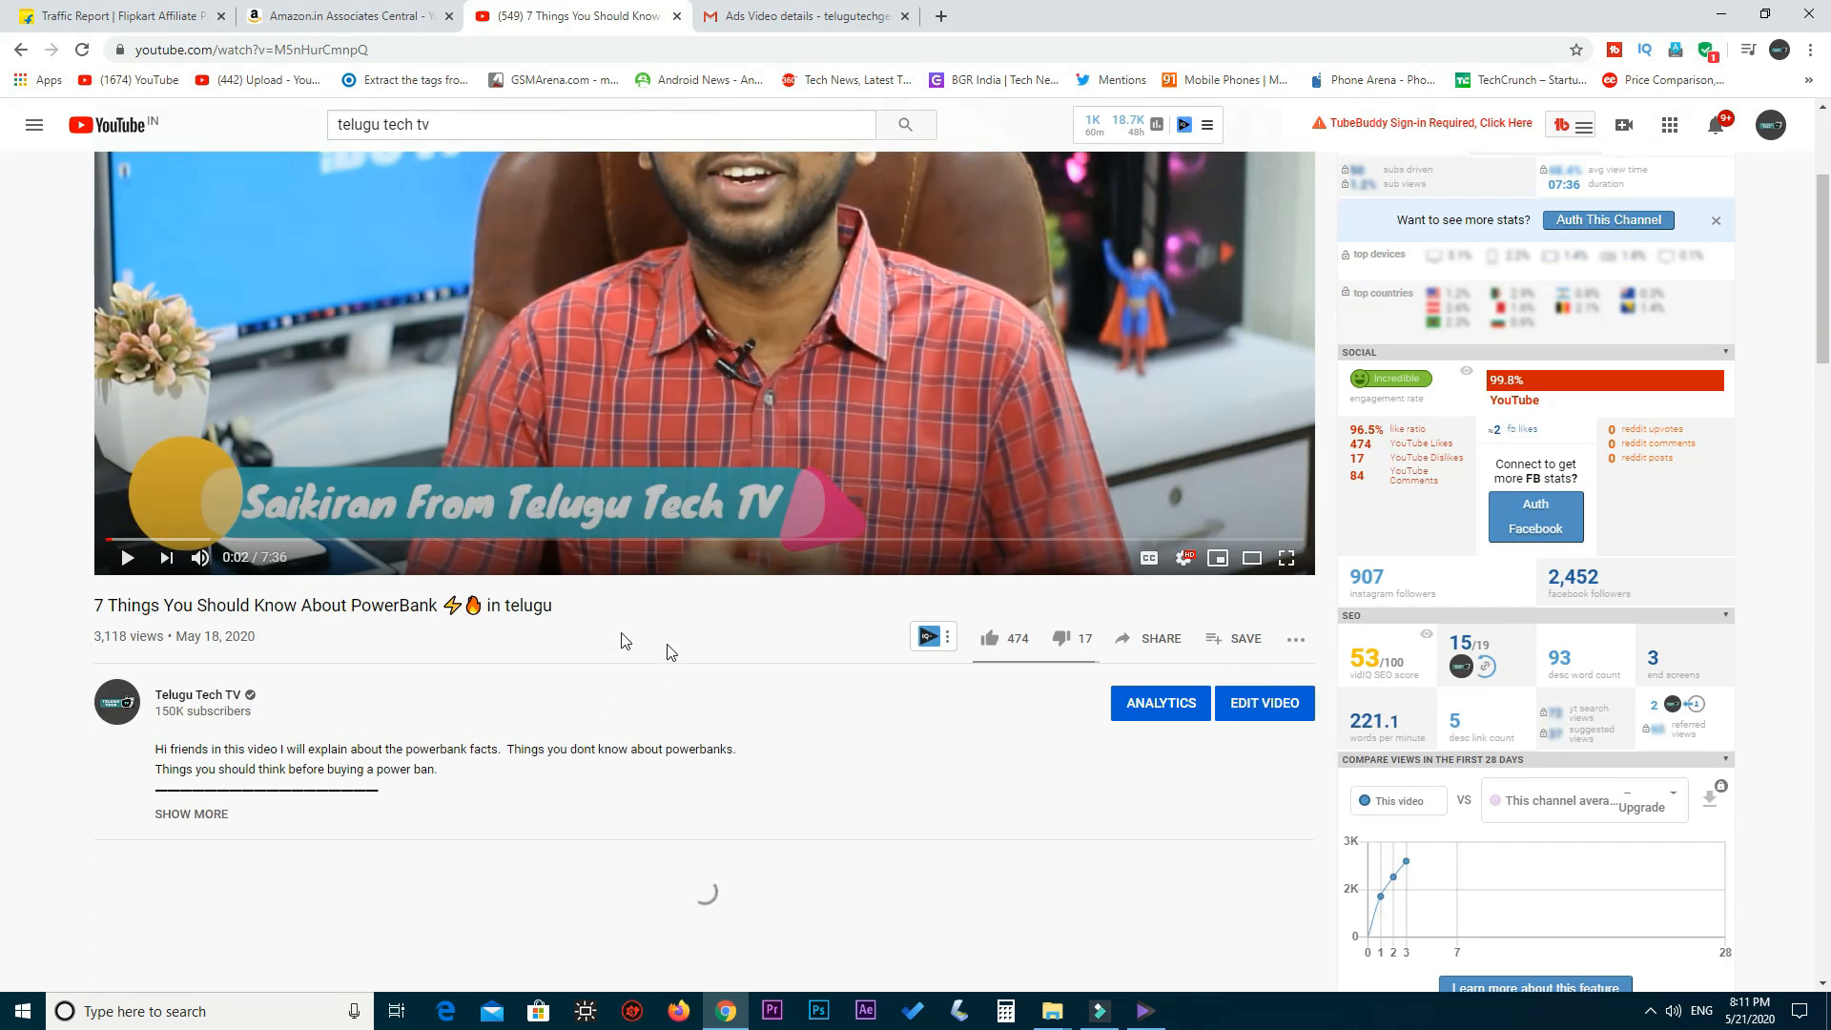
{"action": "scroll", "coordinate": [658, 641], "scroll_direction": "up", "scroll_amount": 3}
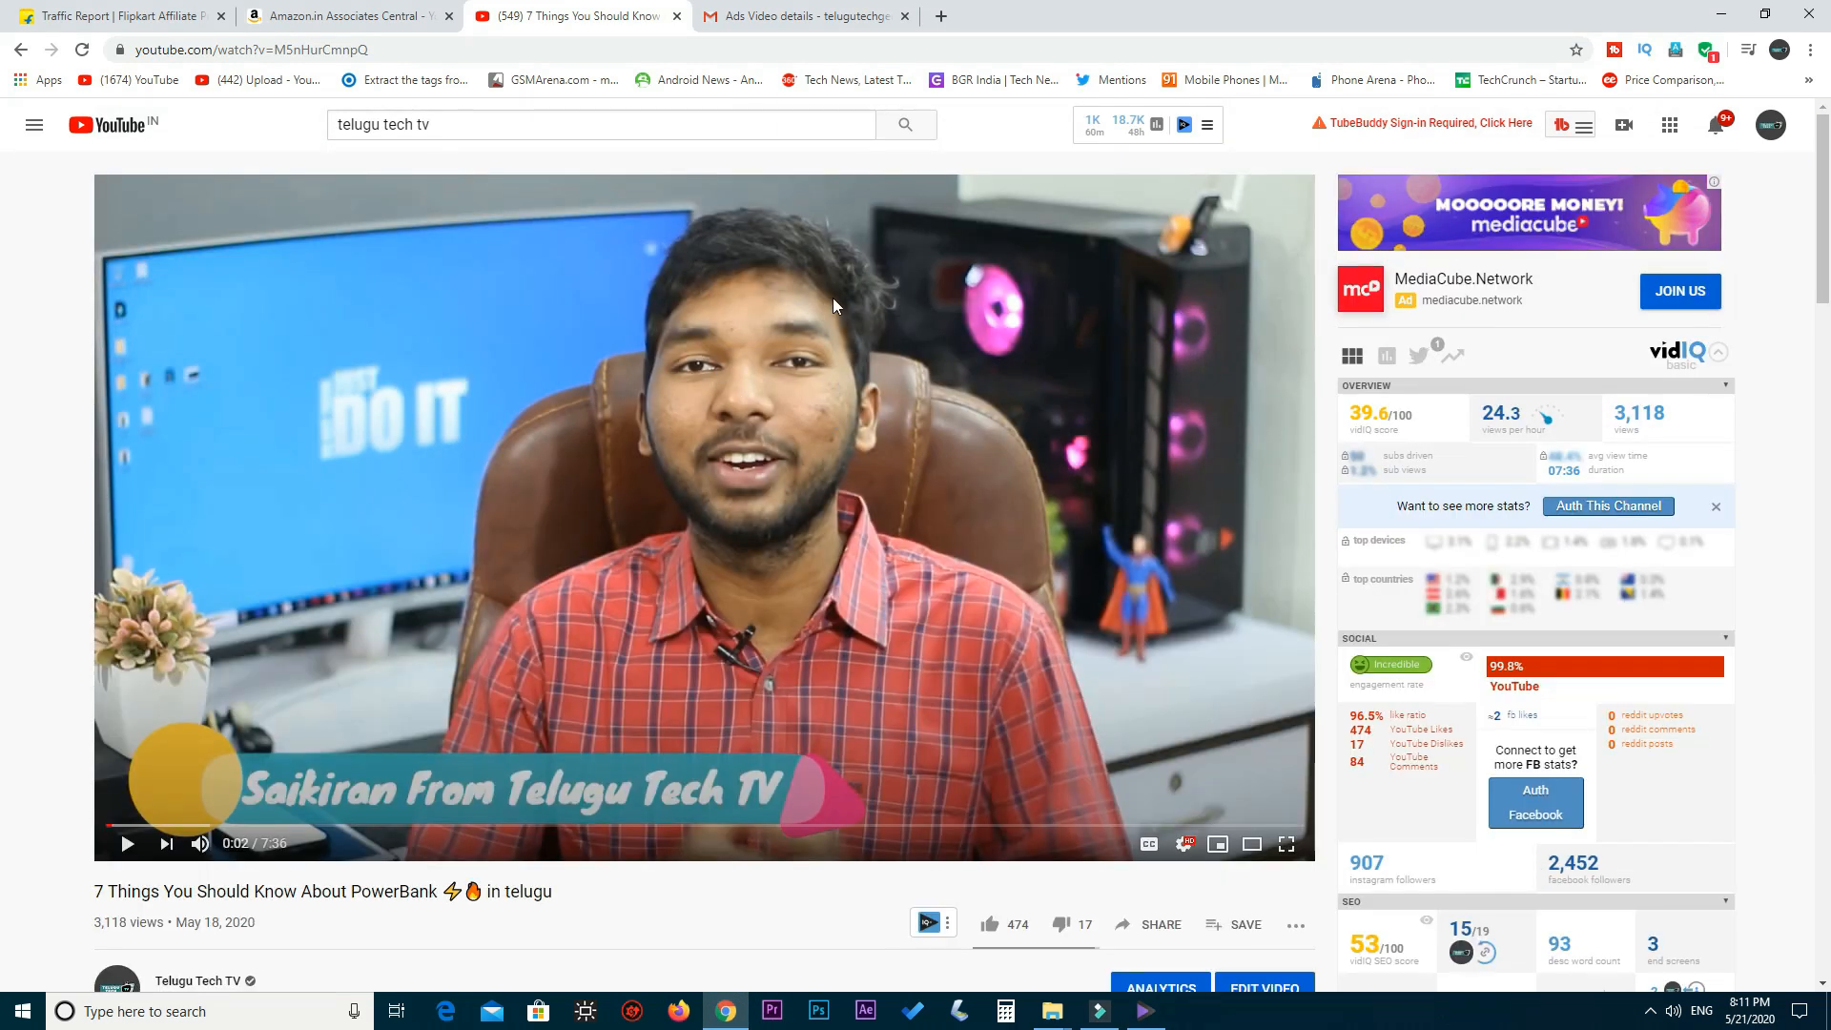
{"action": "right_click", "coordinate": [363, 48]}
{"action": "left_click", "coordinate": [265, 63]}
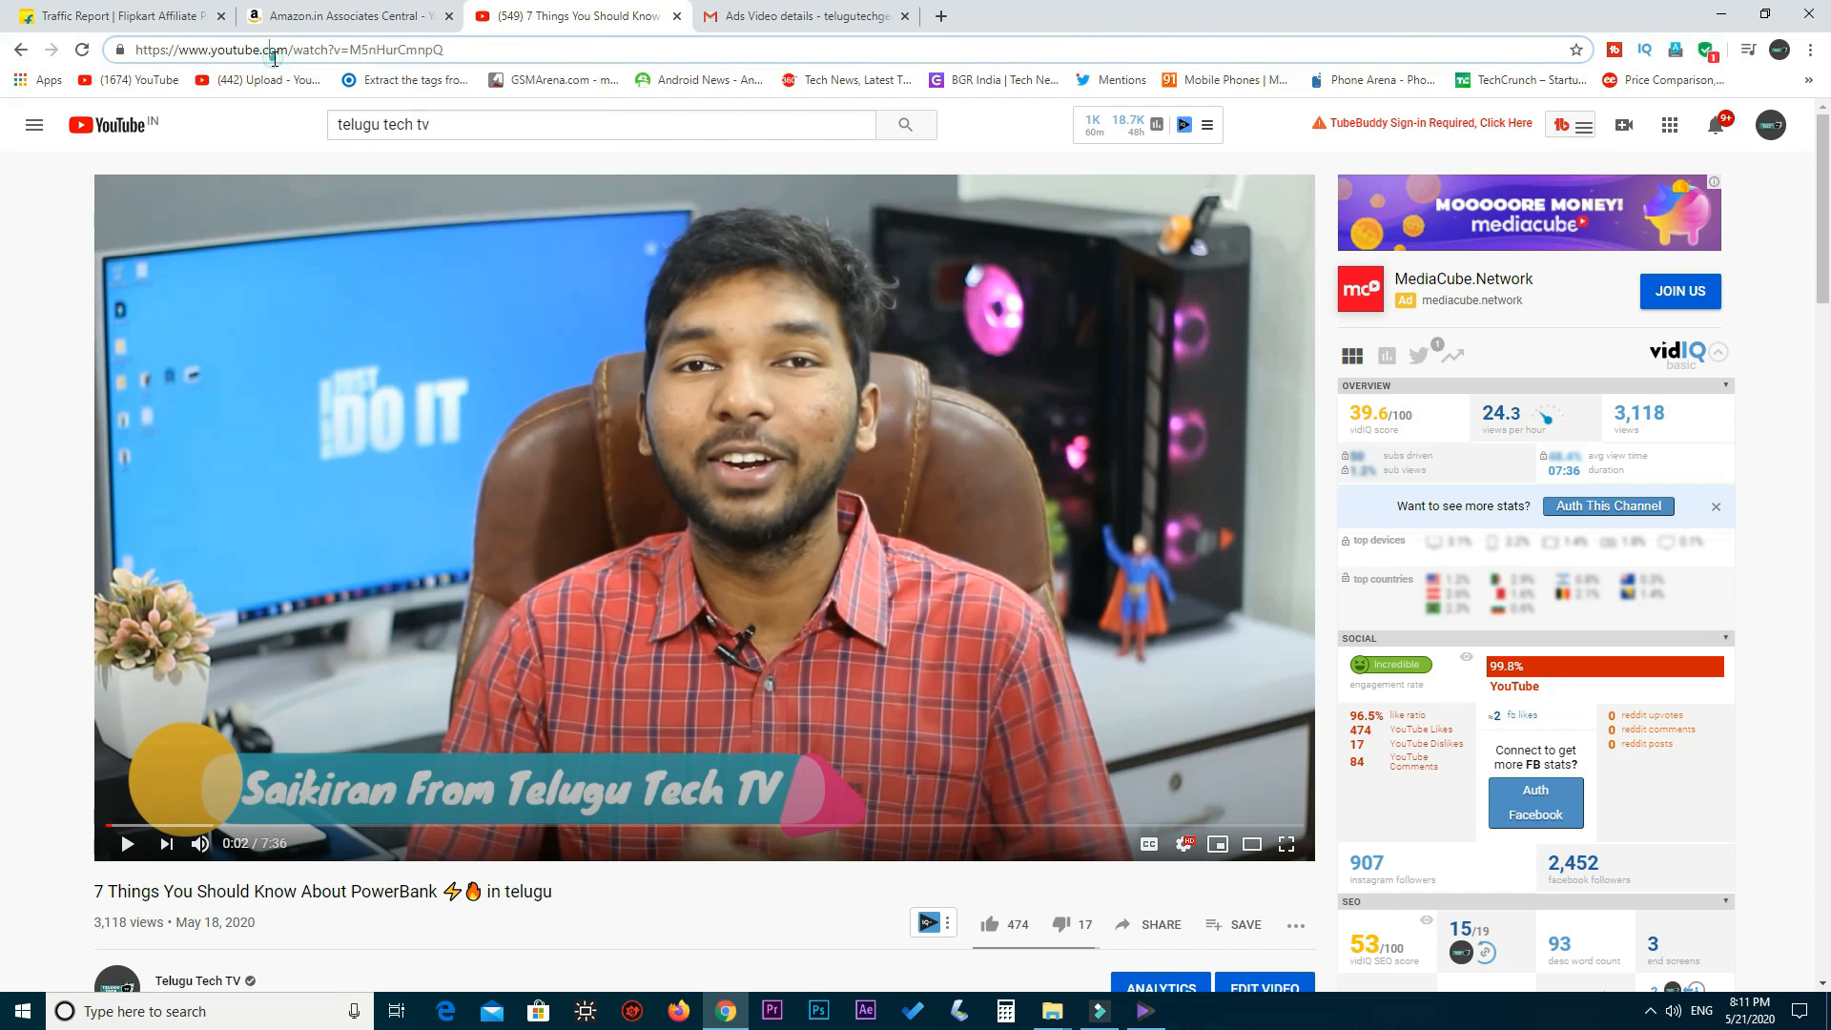
{"action": "left_click", "coordinate": [267, 49]}
{"action": "right_click", "coordinate": [274, 59]}
{"action": "left_click", "coordinate": [336, 178]}
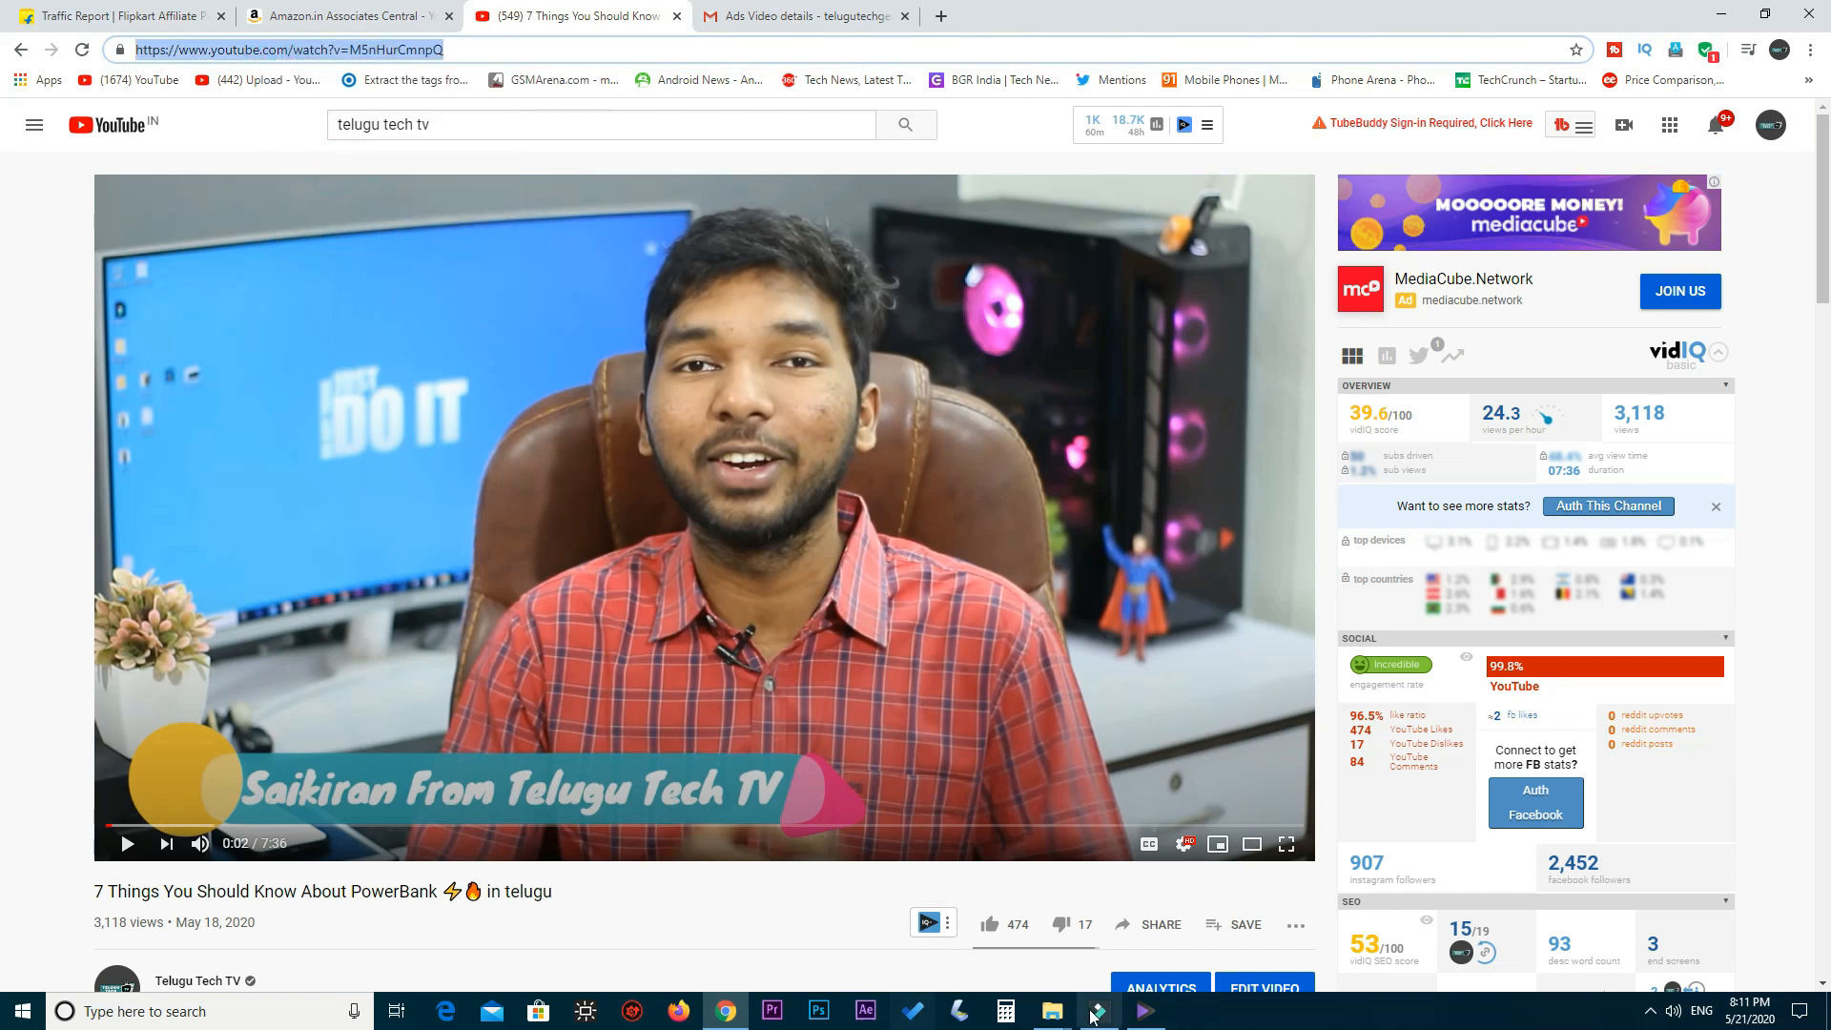
Step: Return to UniConverter, paste the YouTube video's URL and download it as a 1080P MP4
{"action": "left_click", "coordinate": [1145, 1011]}
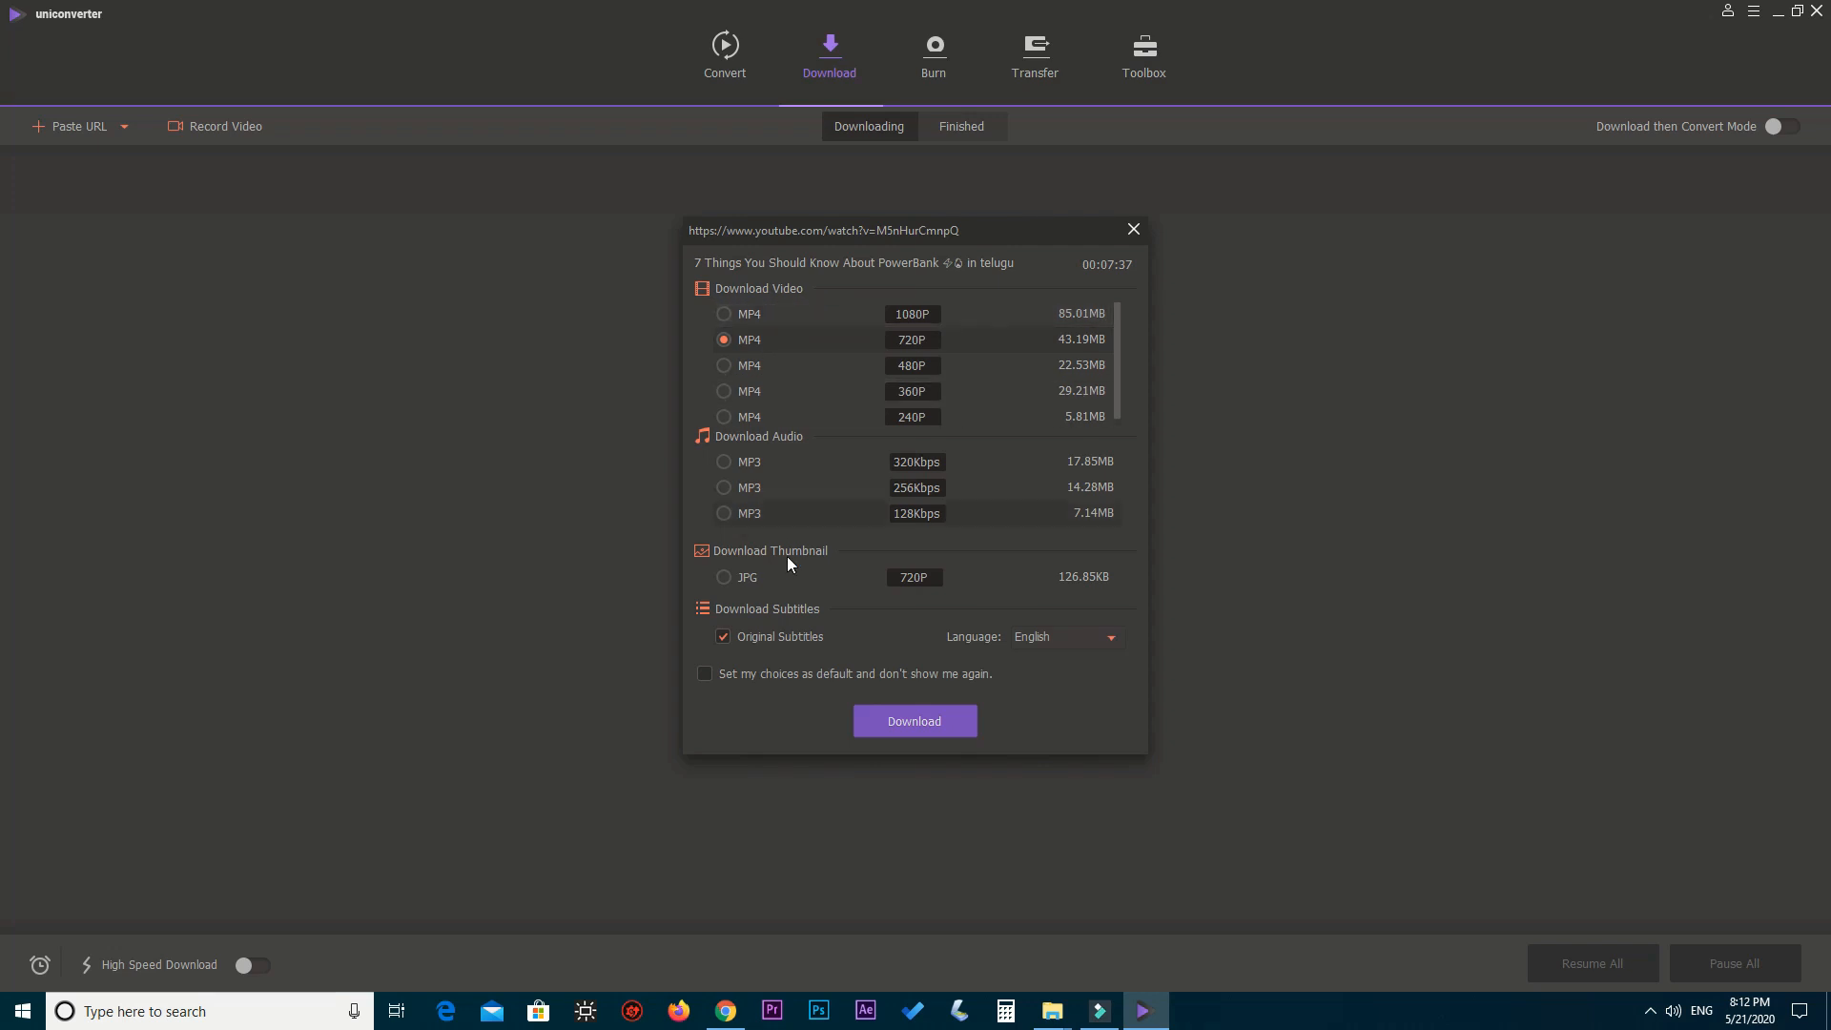
{"action": "left_click", "coordinate": [791, 313]}
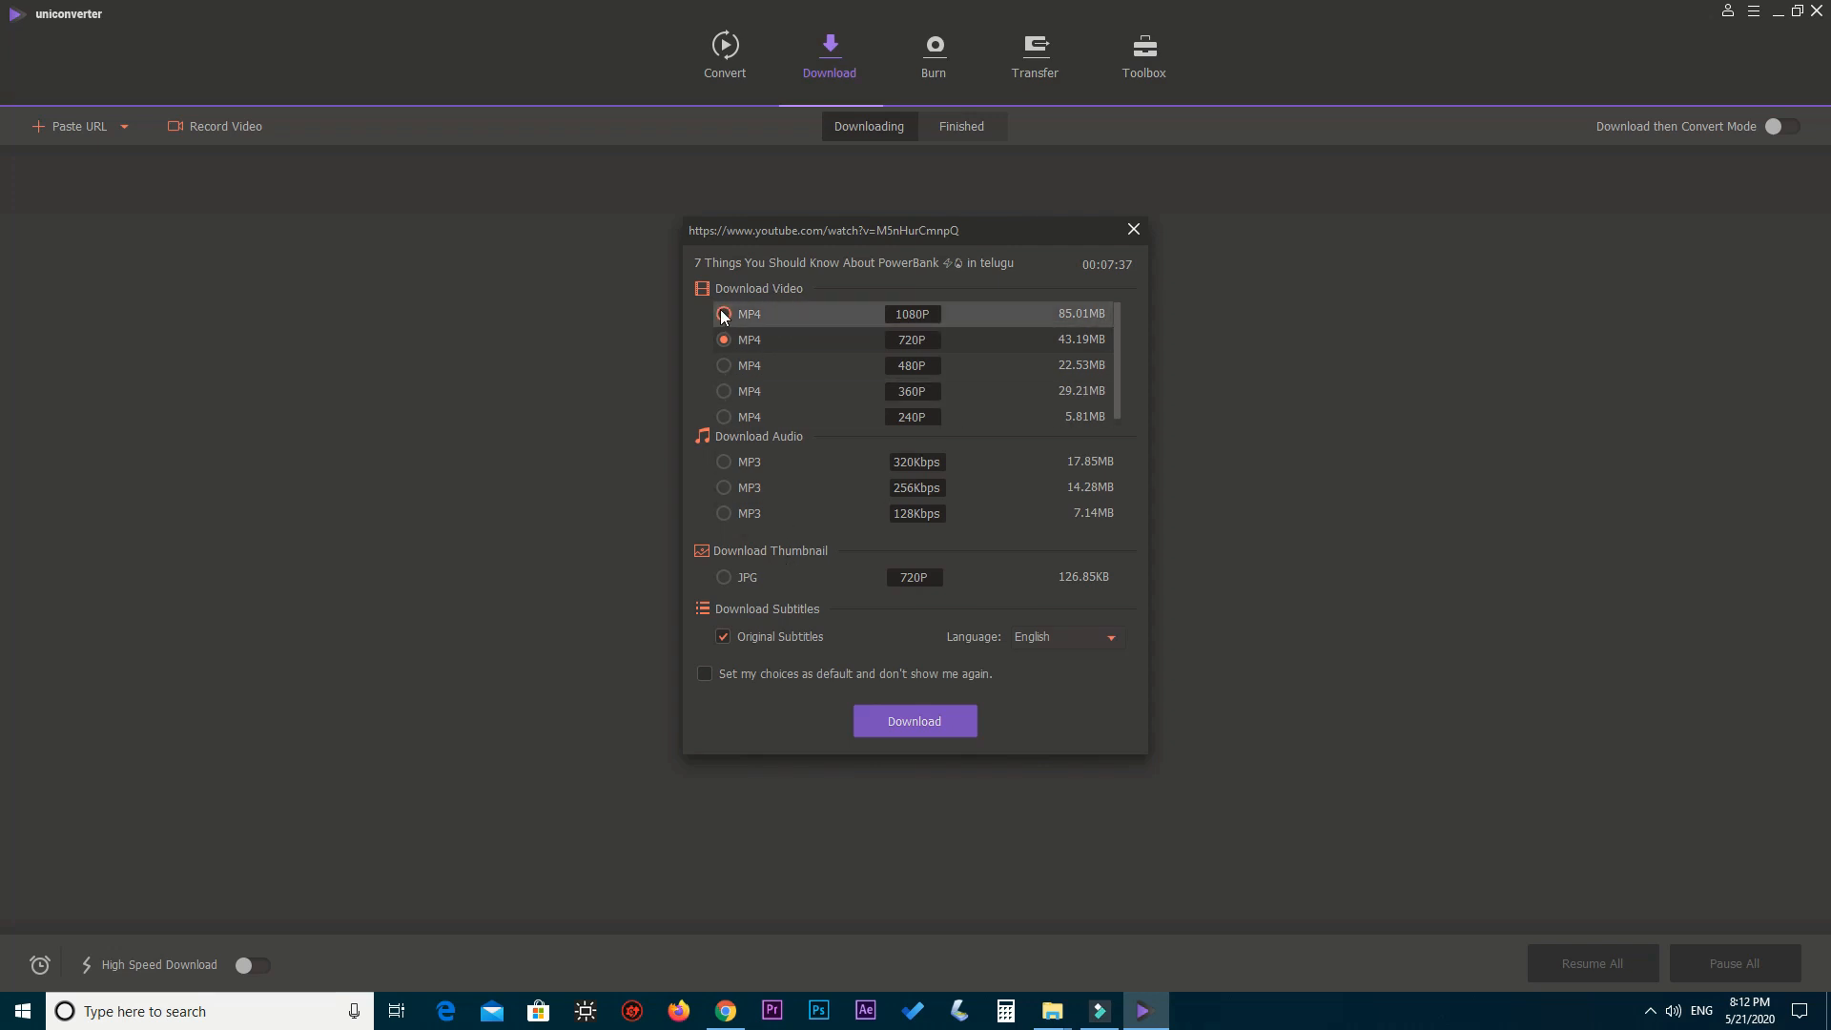
{"action": "left_click", "coordinate": [944, 721]}
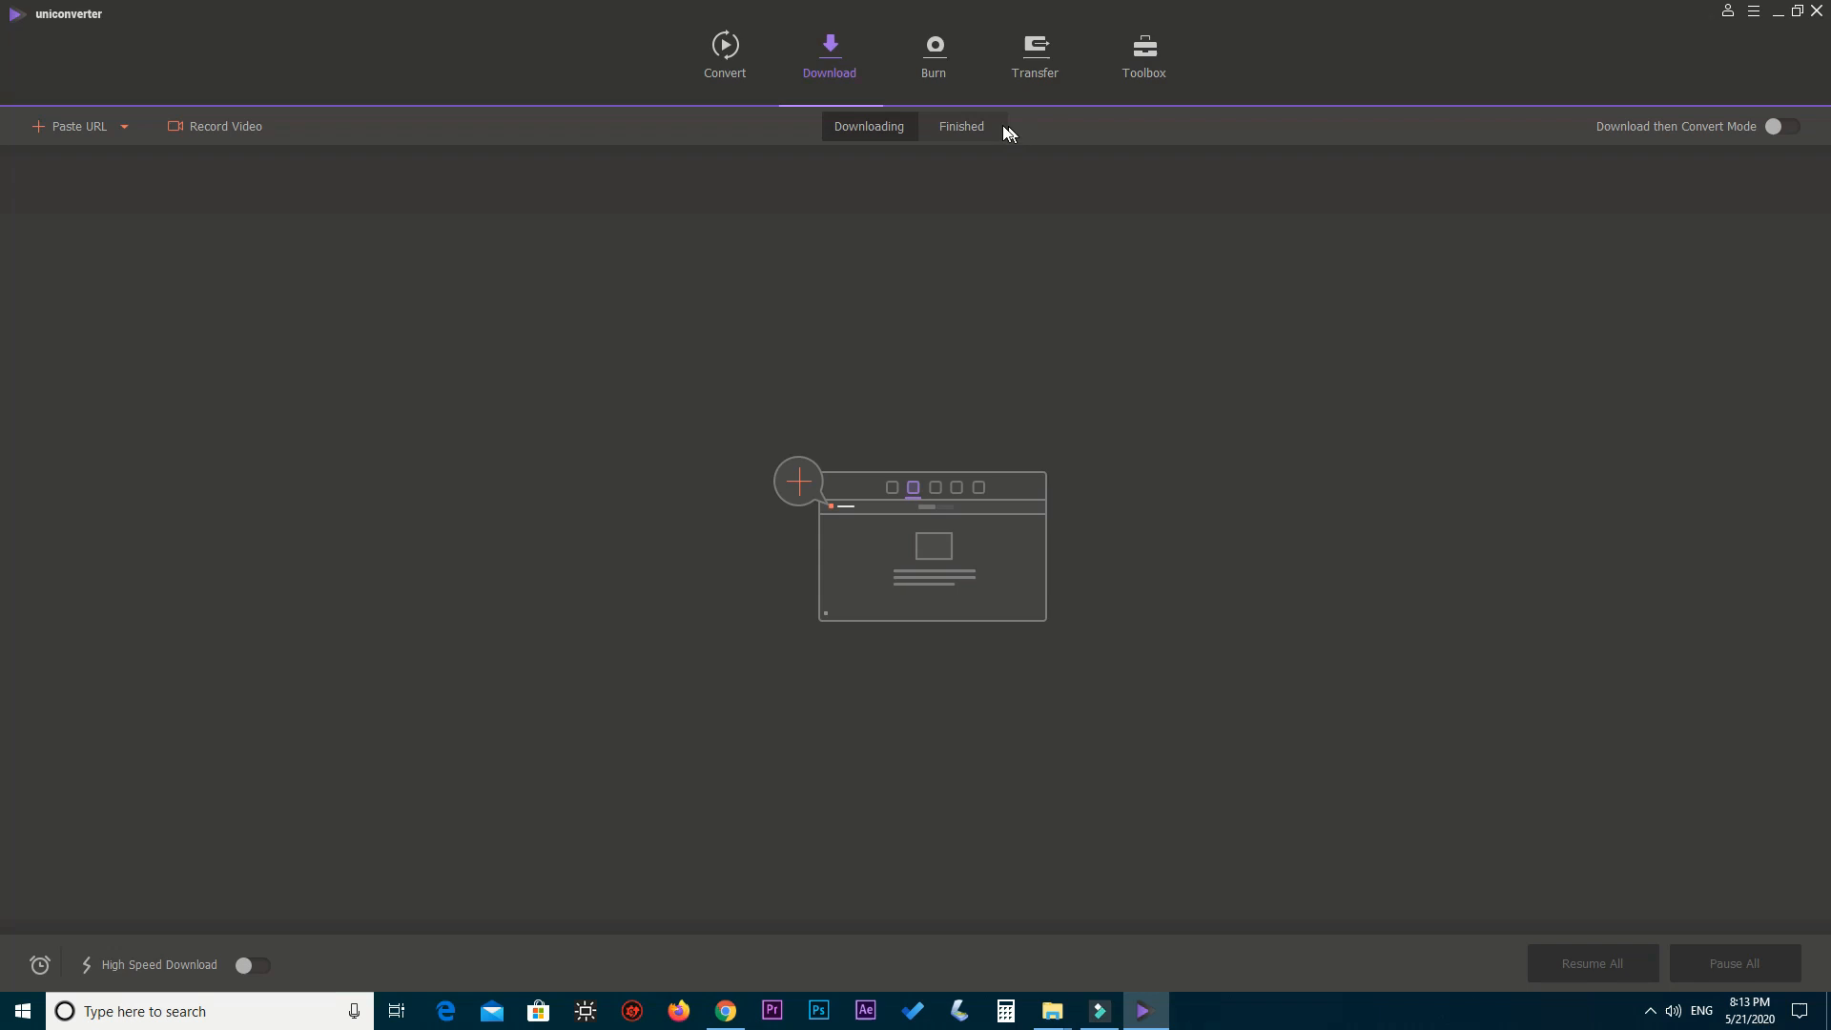
Step: Open the finished download's folder and play the PowerBank MP4 to check it
{"action": "left_click", "coordinate": [963, 126]}
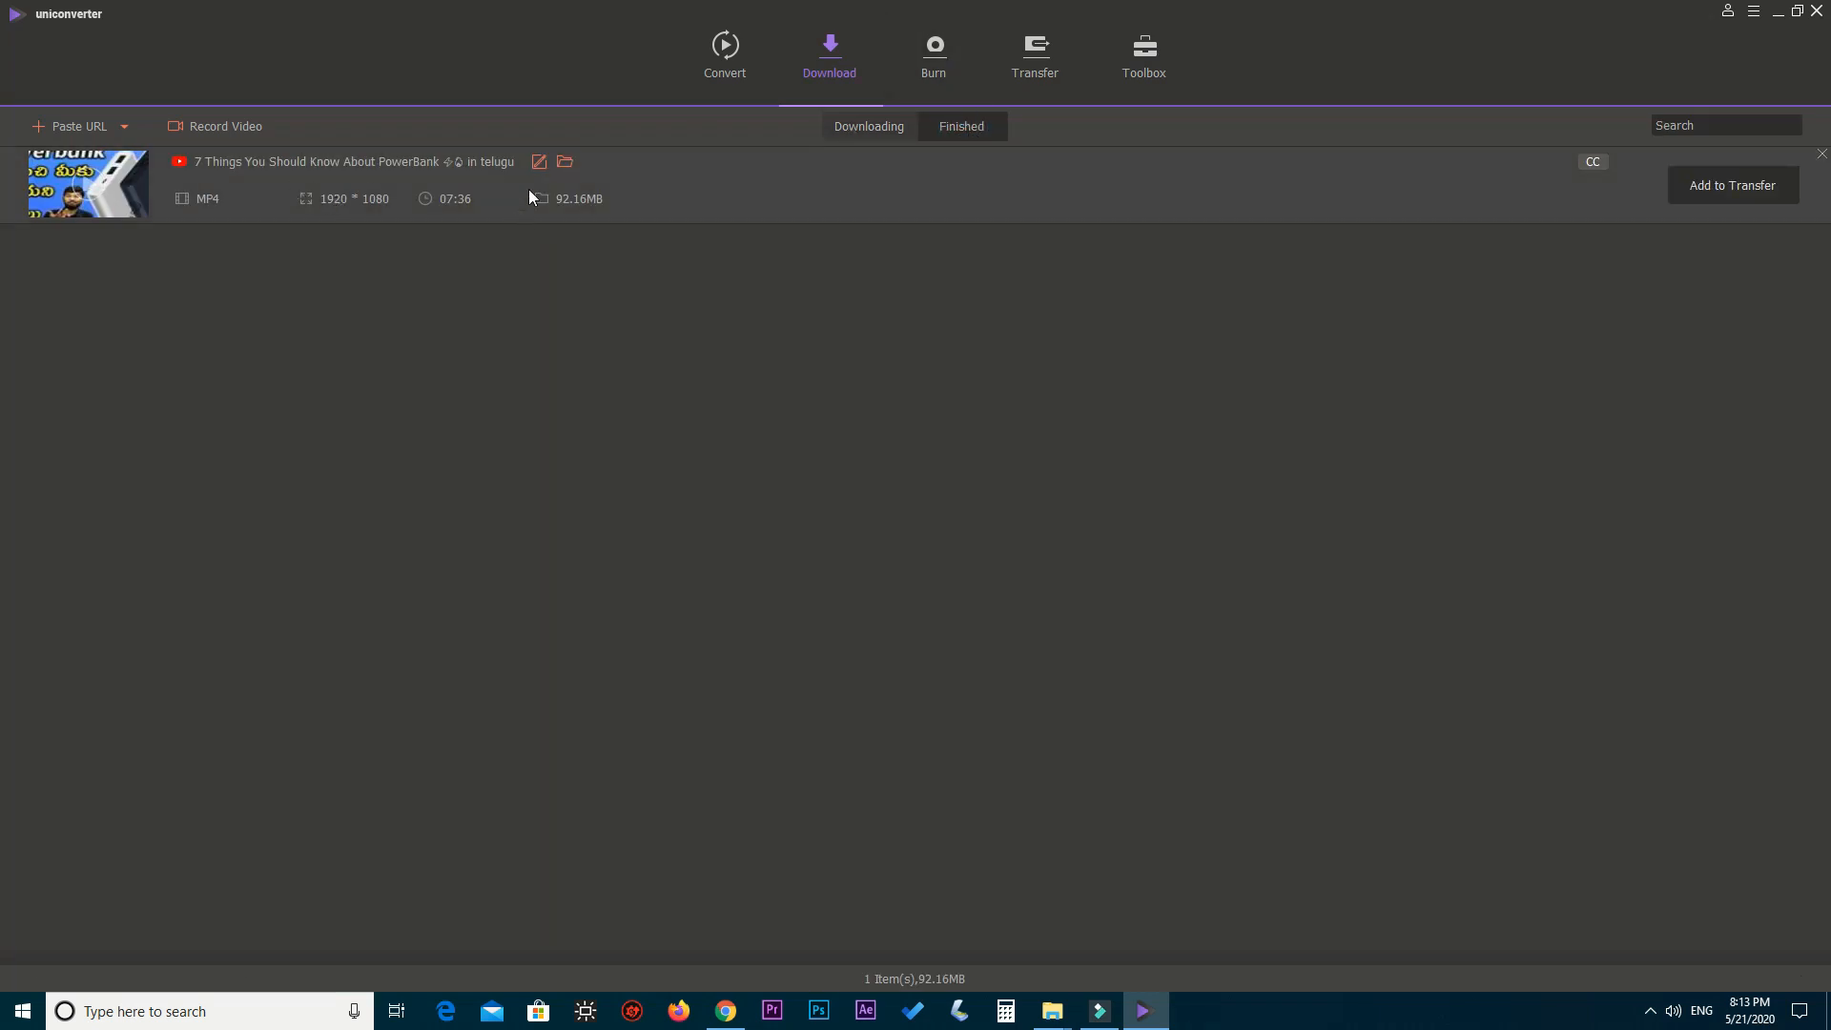
{"action": "left_click", "coordinate": [564, 163]}
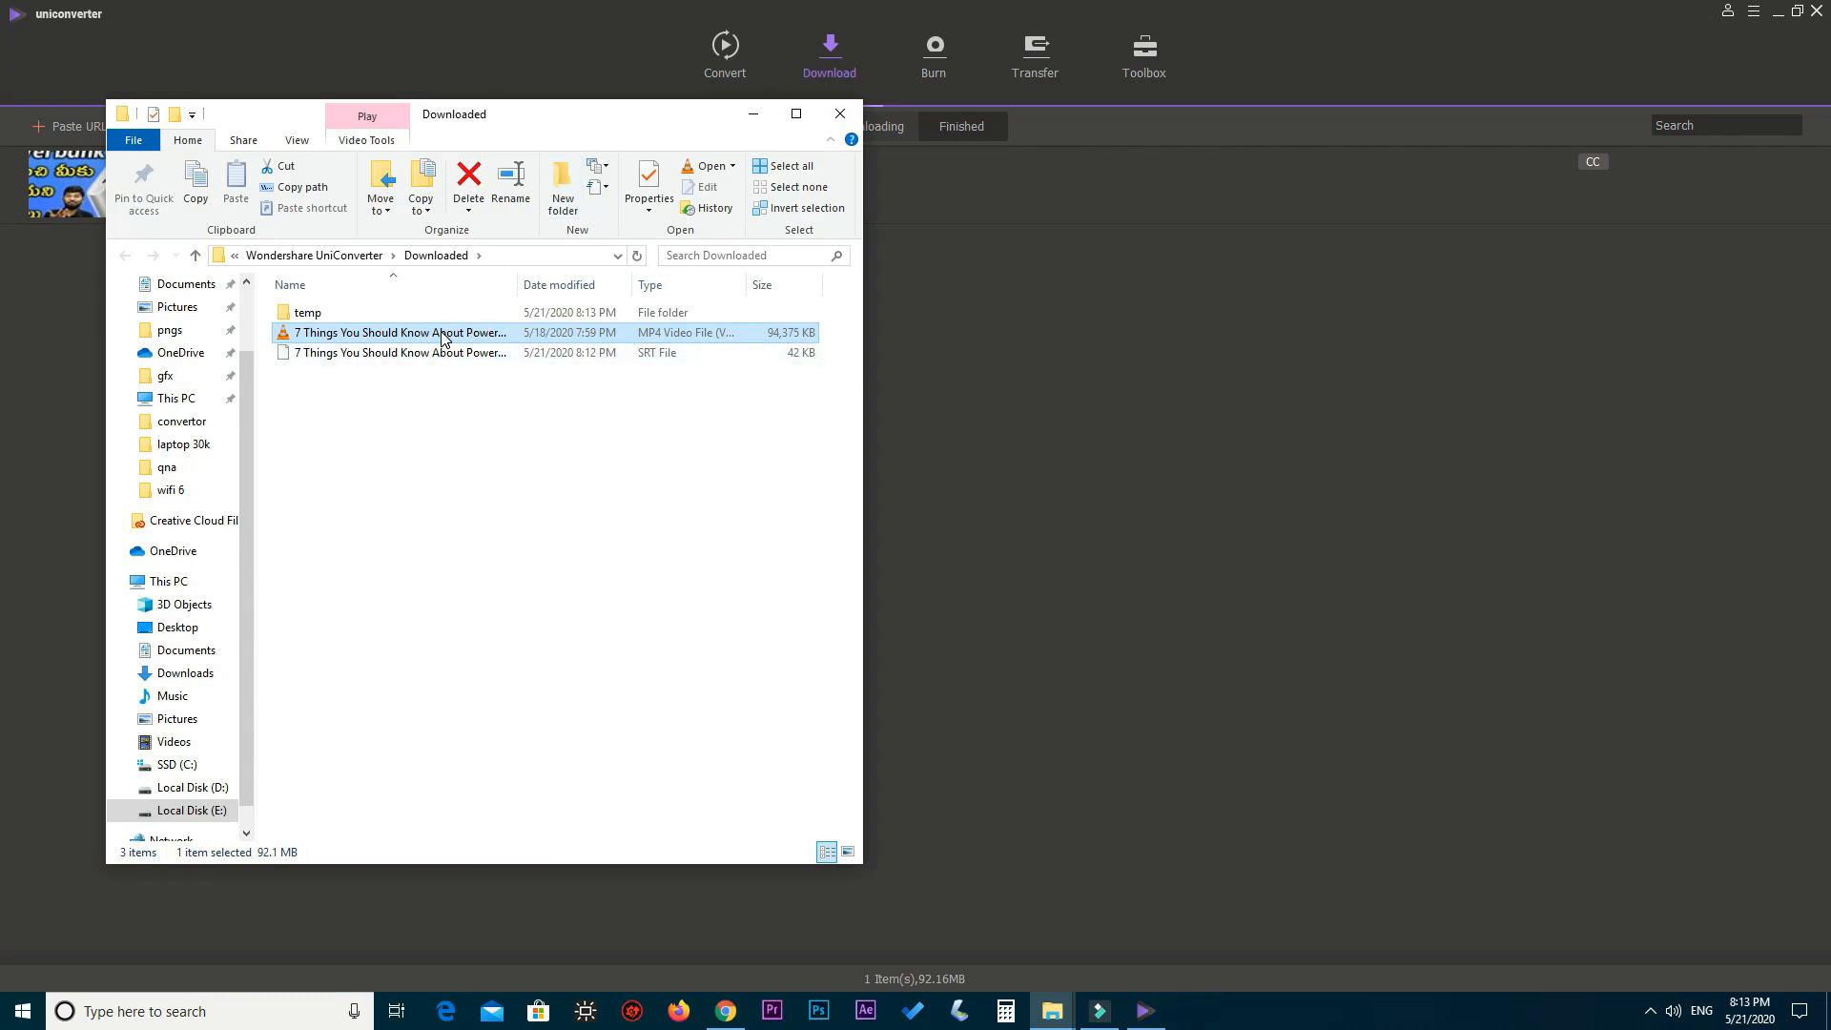
{"action": "double_click", "coordinate": [442, 334]}
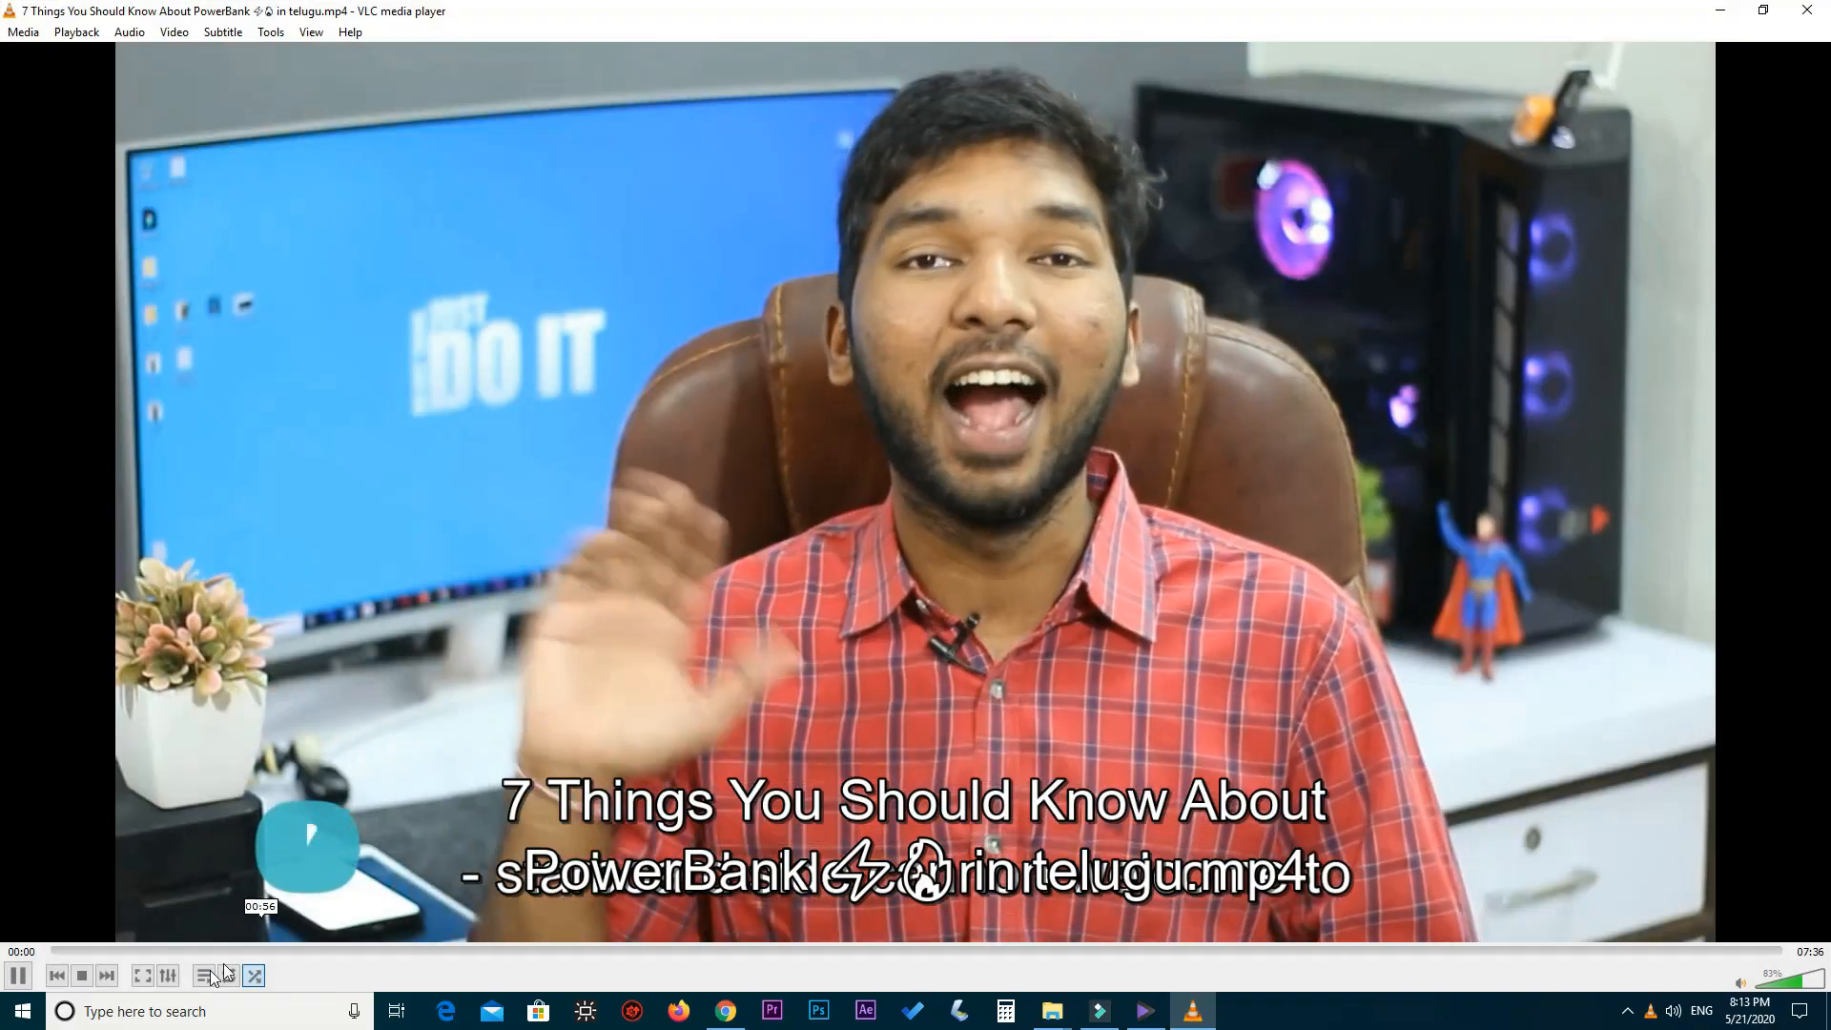
{"action": "double_click", "coordinate": [1301, 375]}
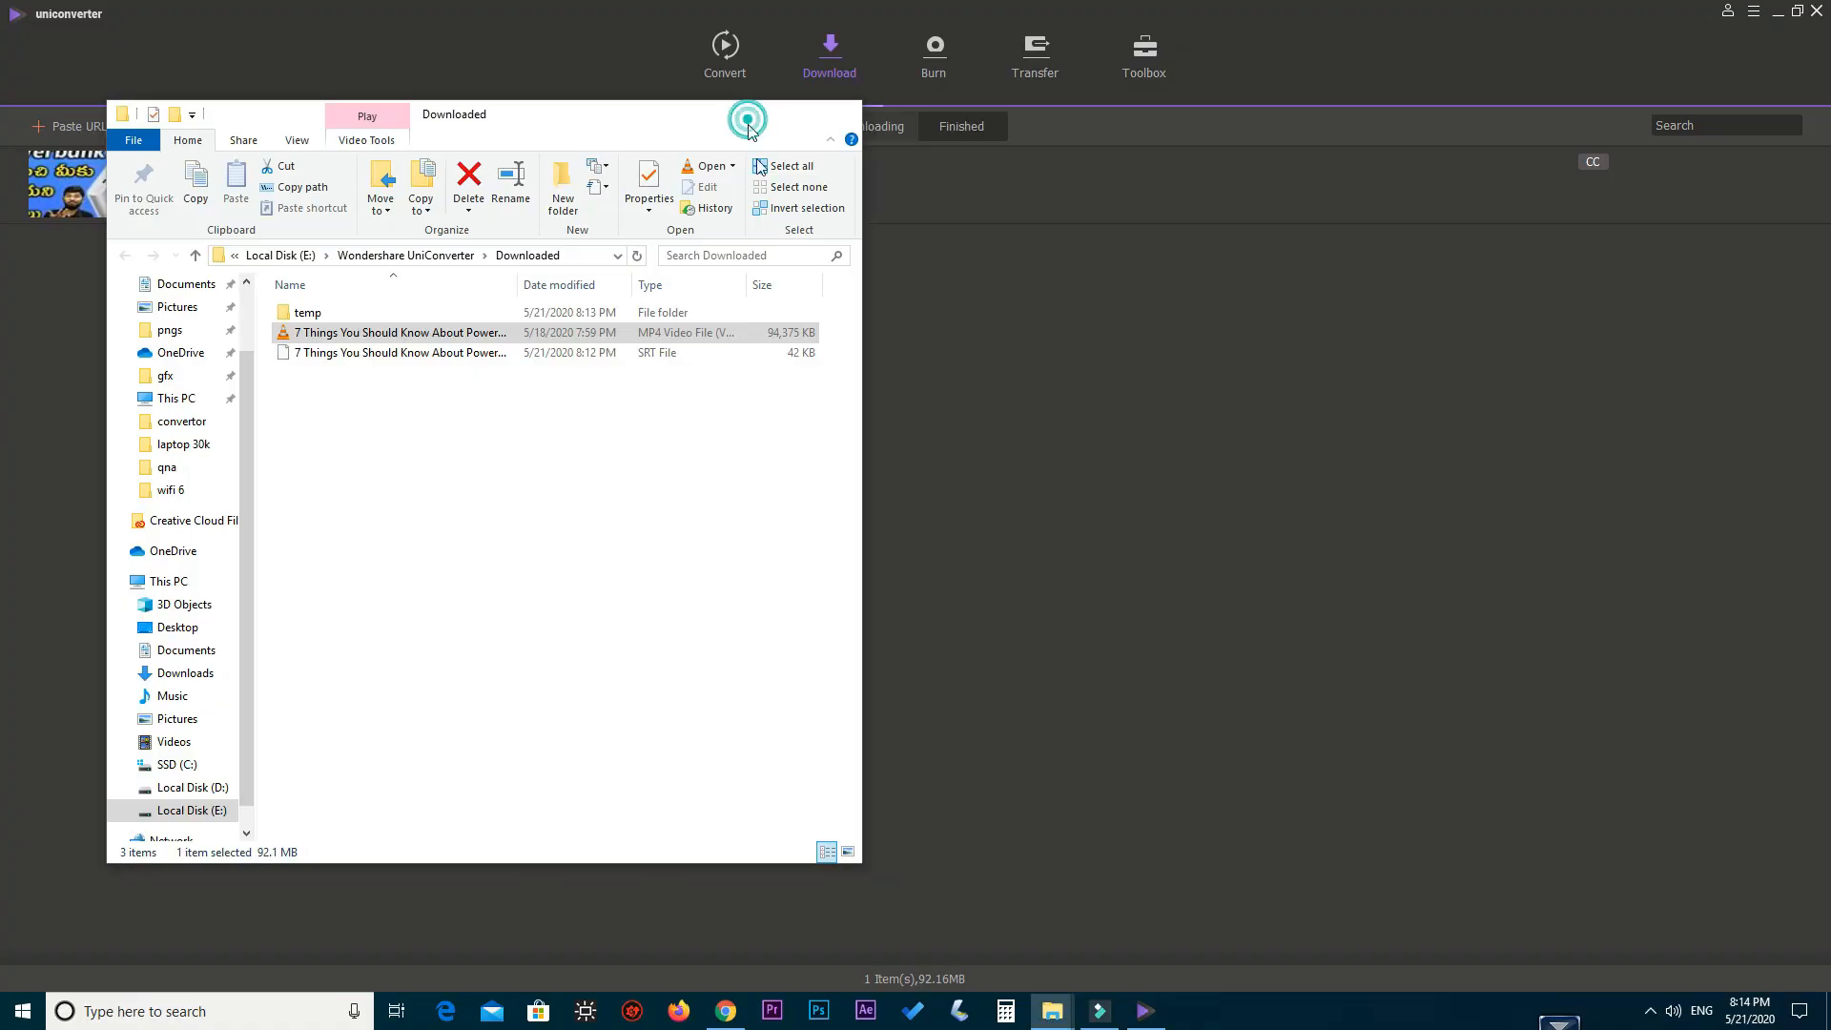
{"action": "left_click", "coordinate": [846, 106]}
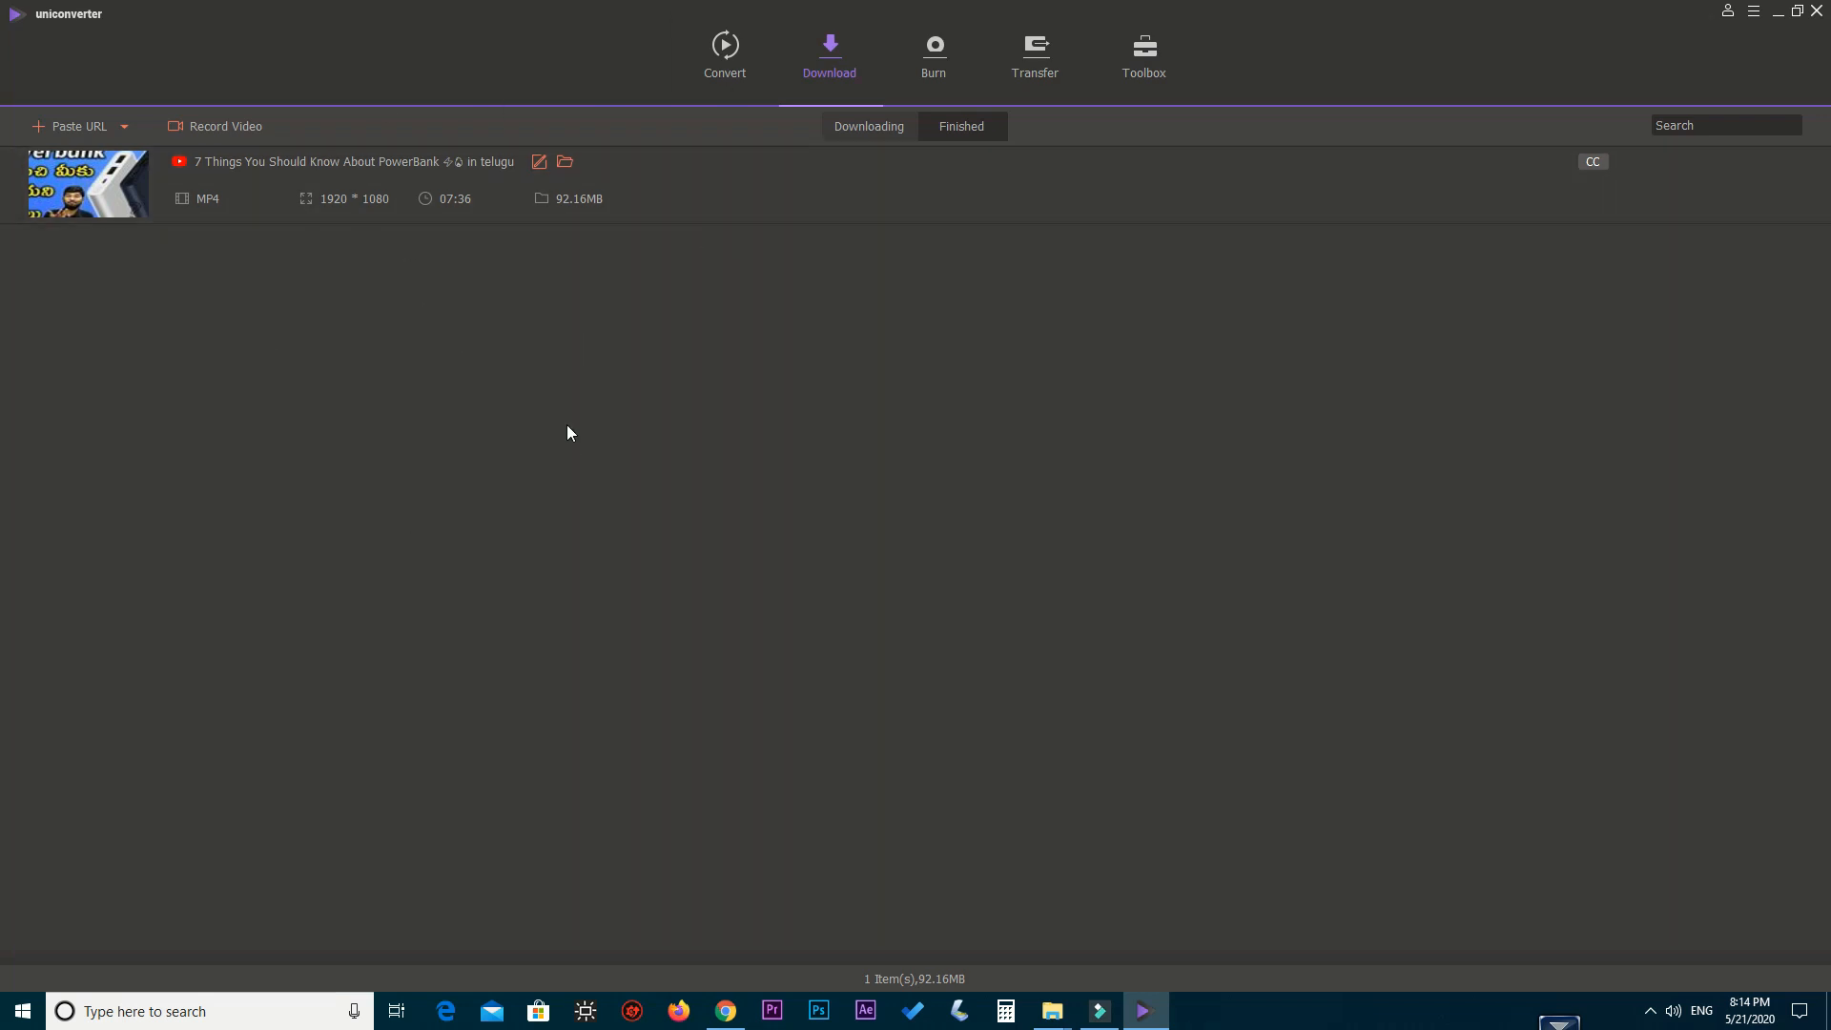
Step: Add the Moto g8 power Lite comparison video to the Burn list
{"action": "left_click", "coordinate": [937, 74]}
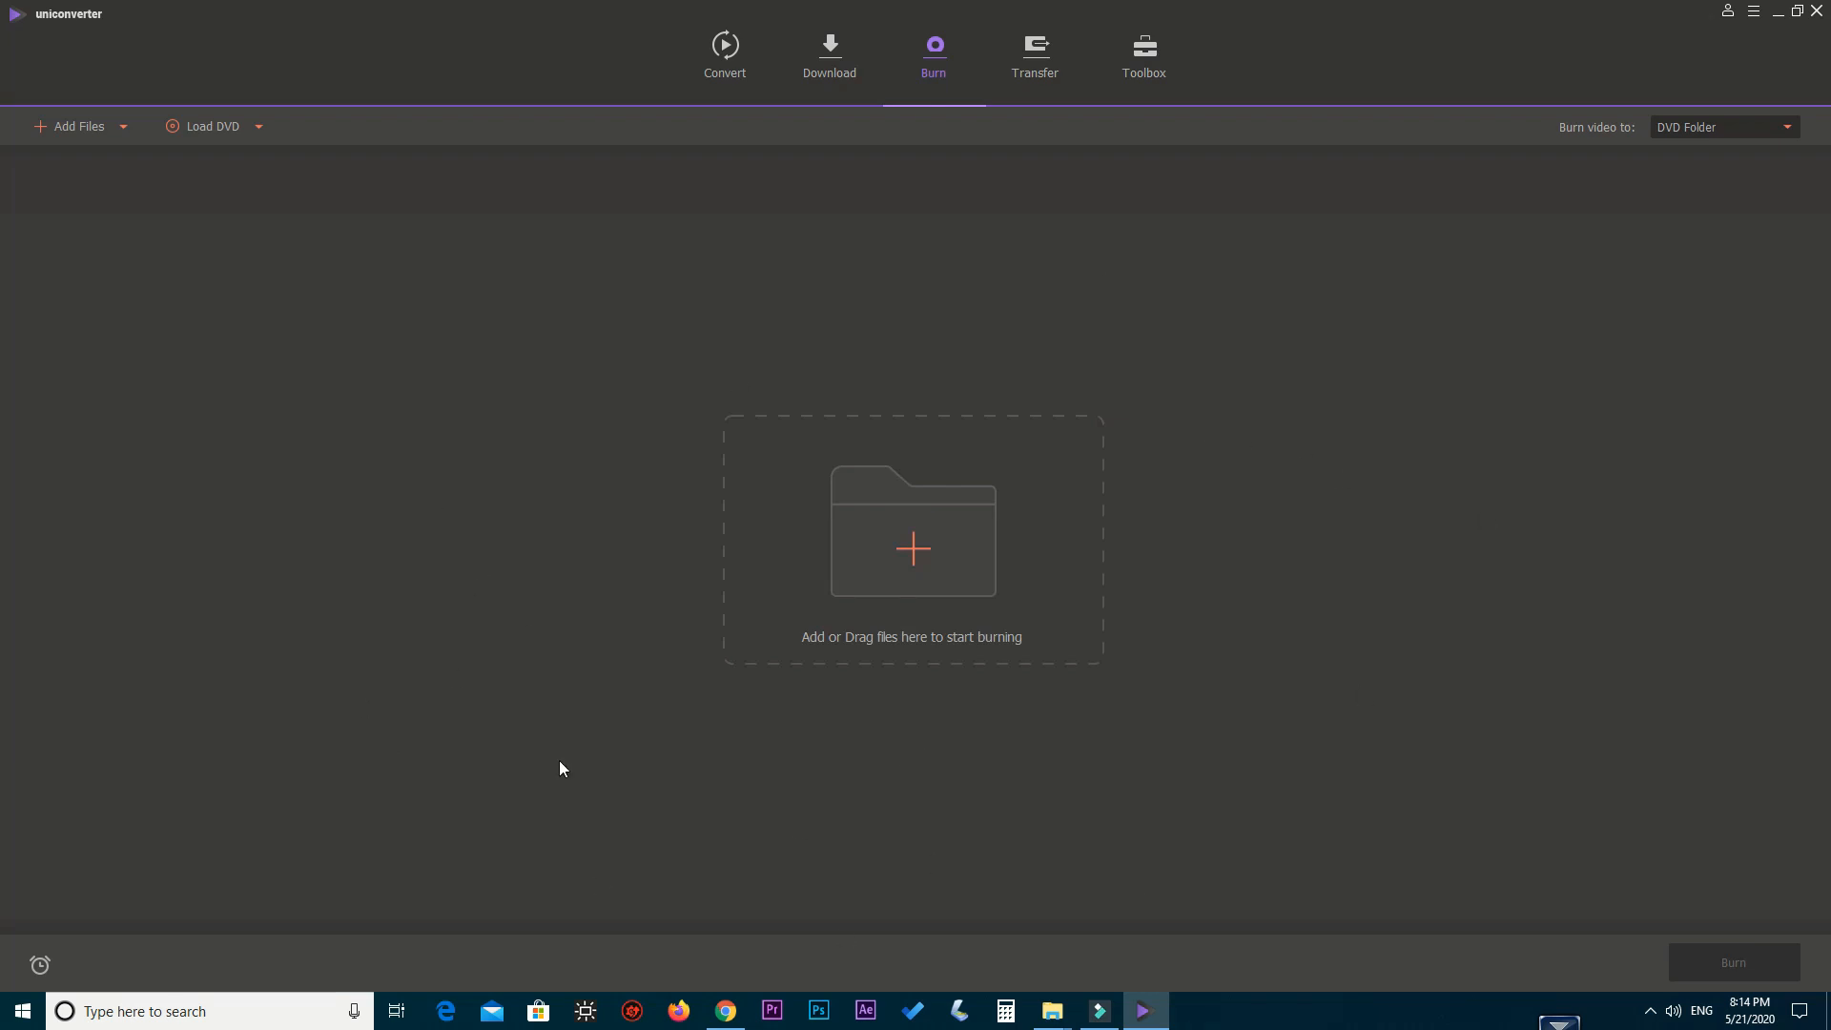
{"action": "left_click", "coordinate": [902, 567]}
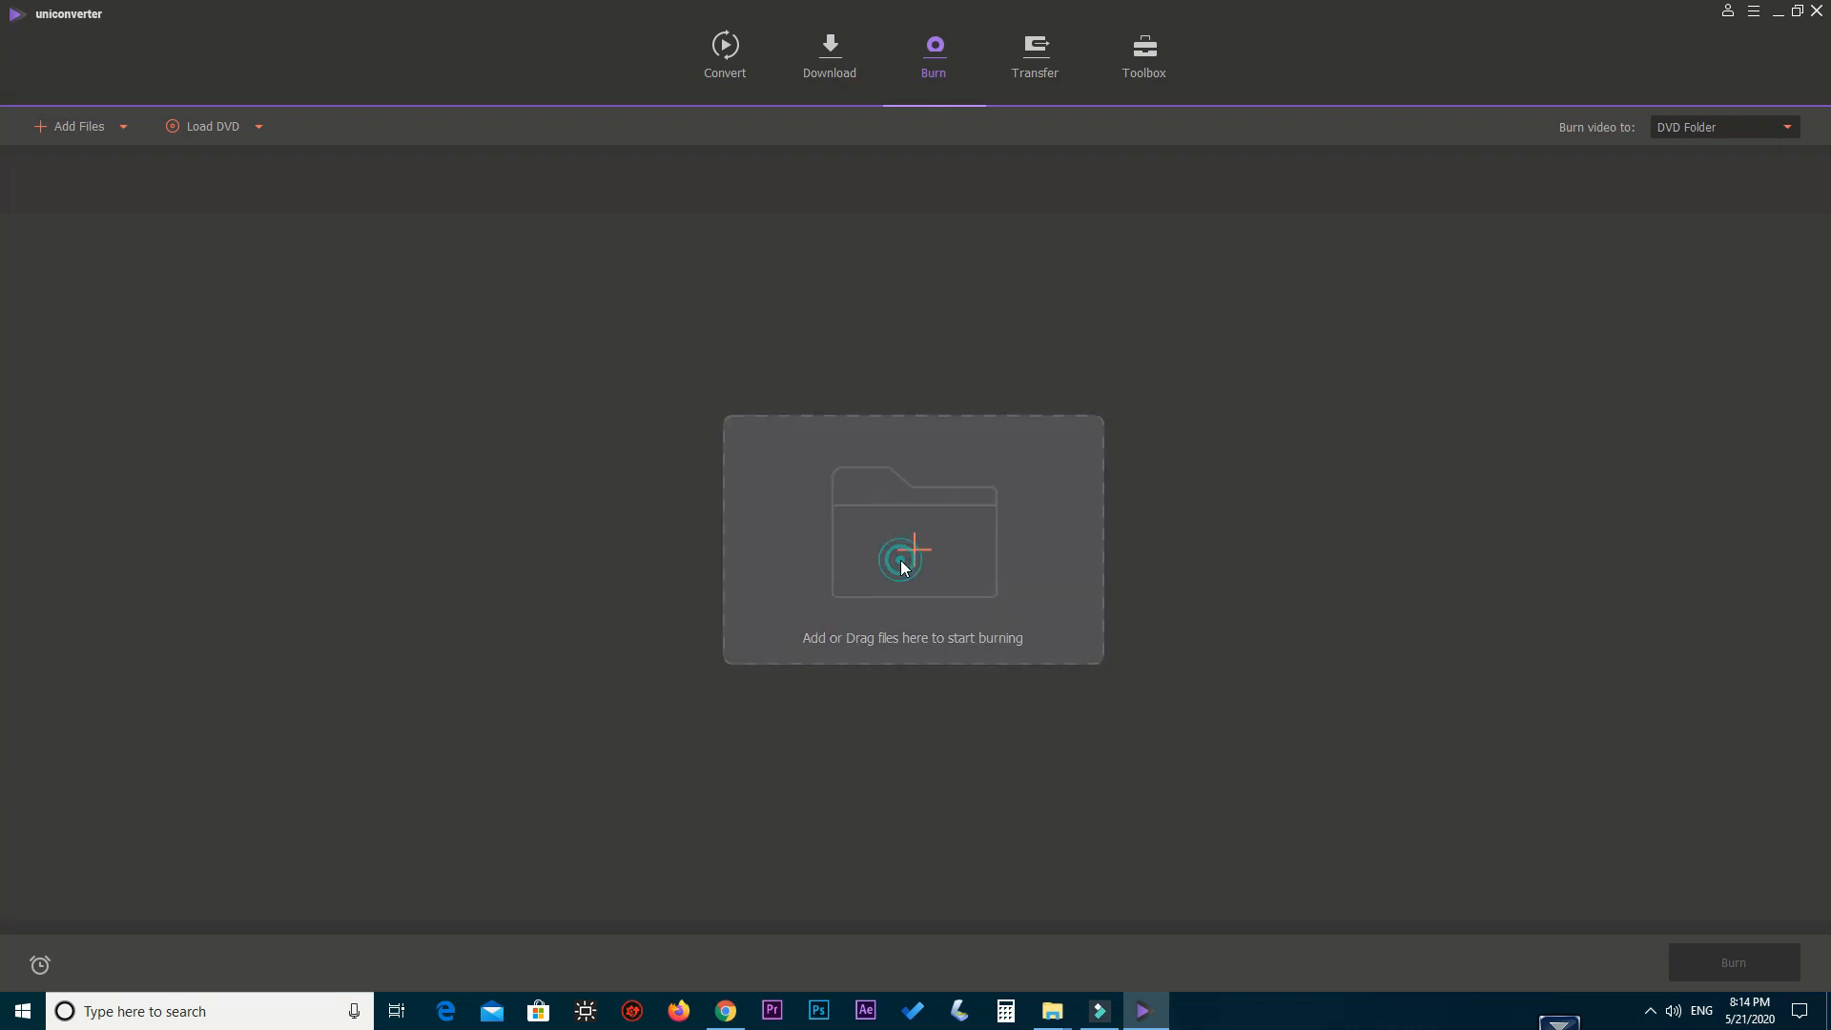
{"action": "double_click", "coordinate": [225, 176]}
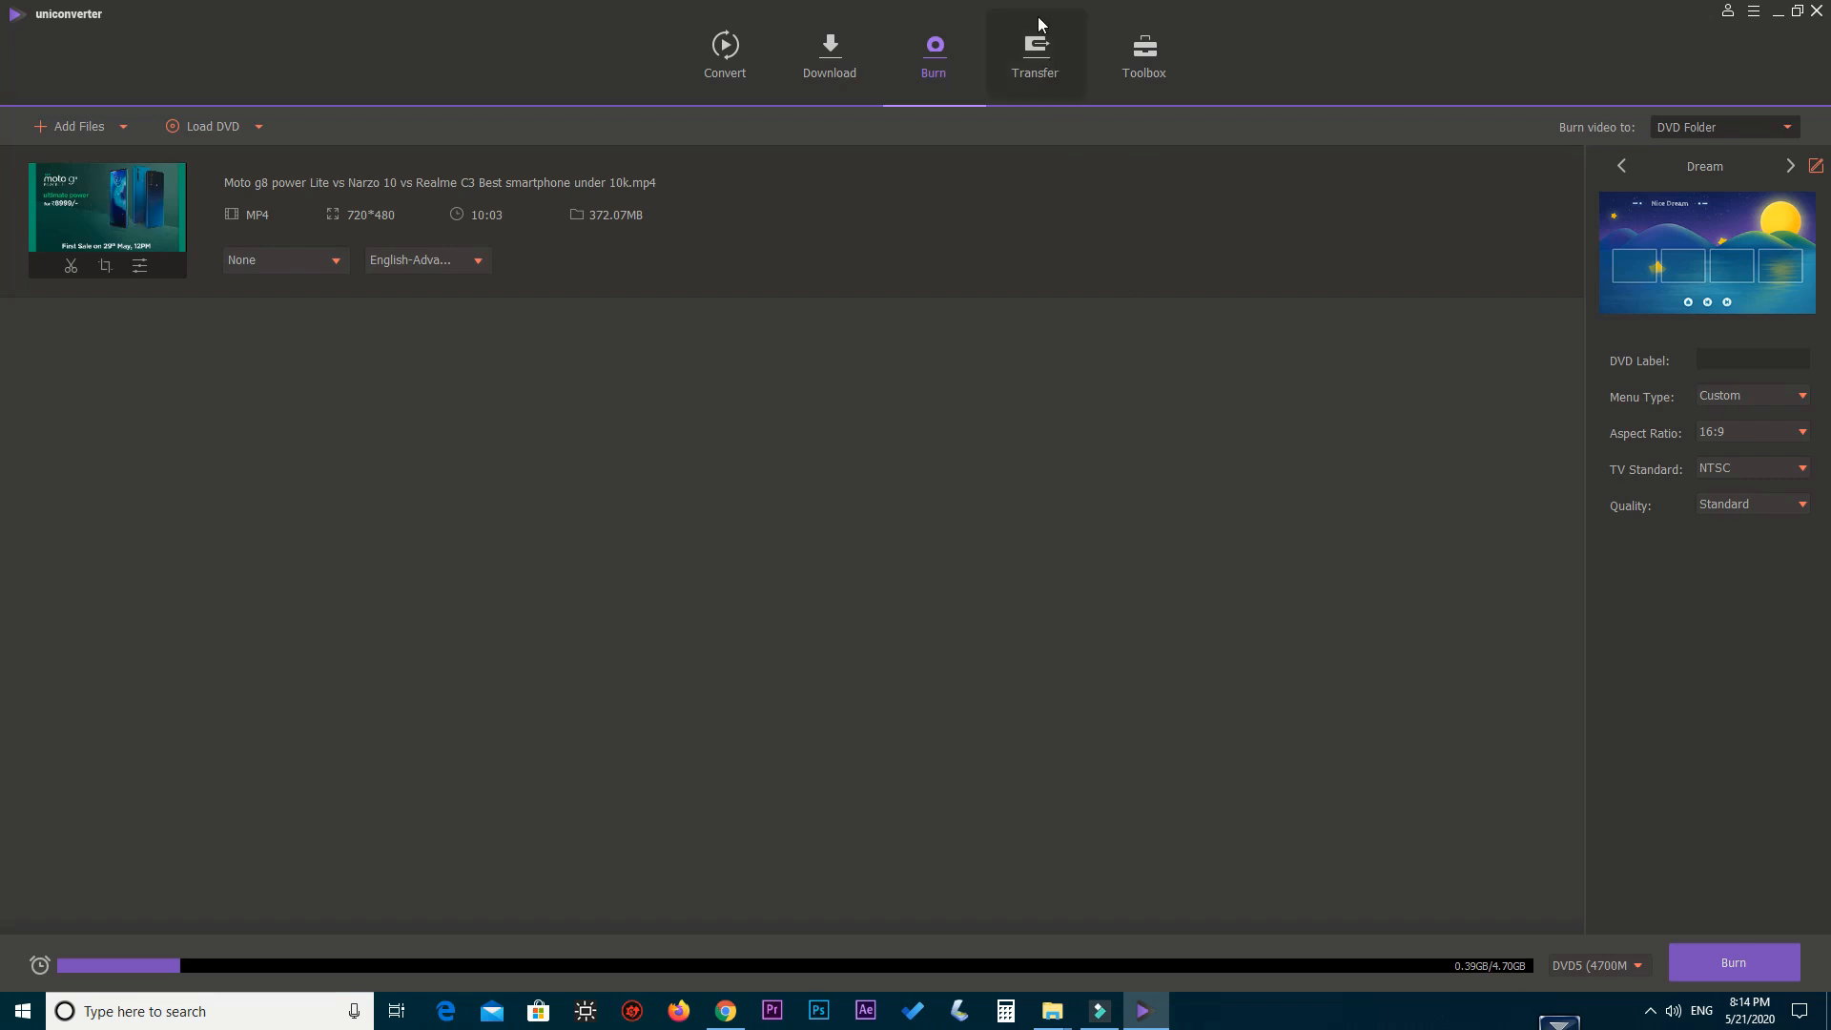
Step: View the device Transfer instructions and the tools offered in the Toolbox
{"action": "left_click", "coordinate": [1036, 50]}
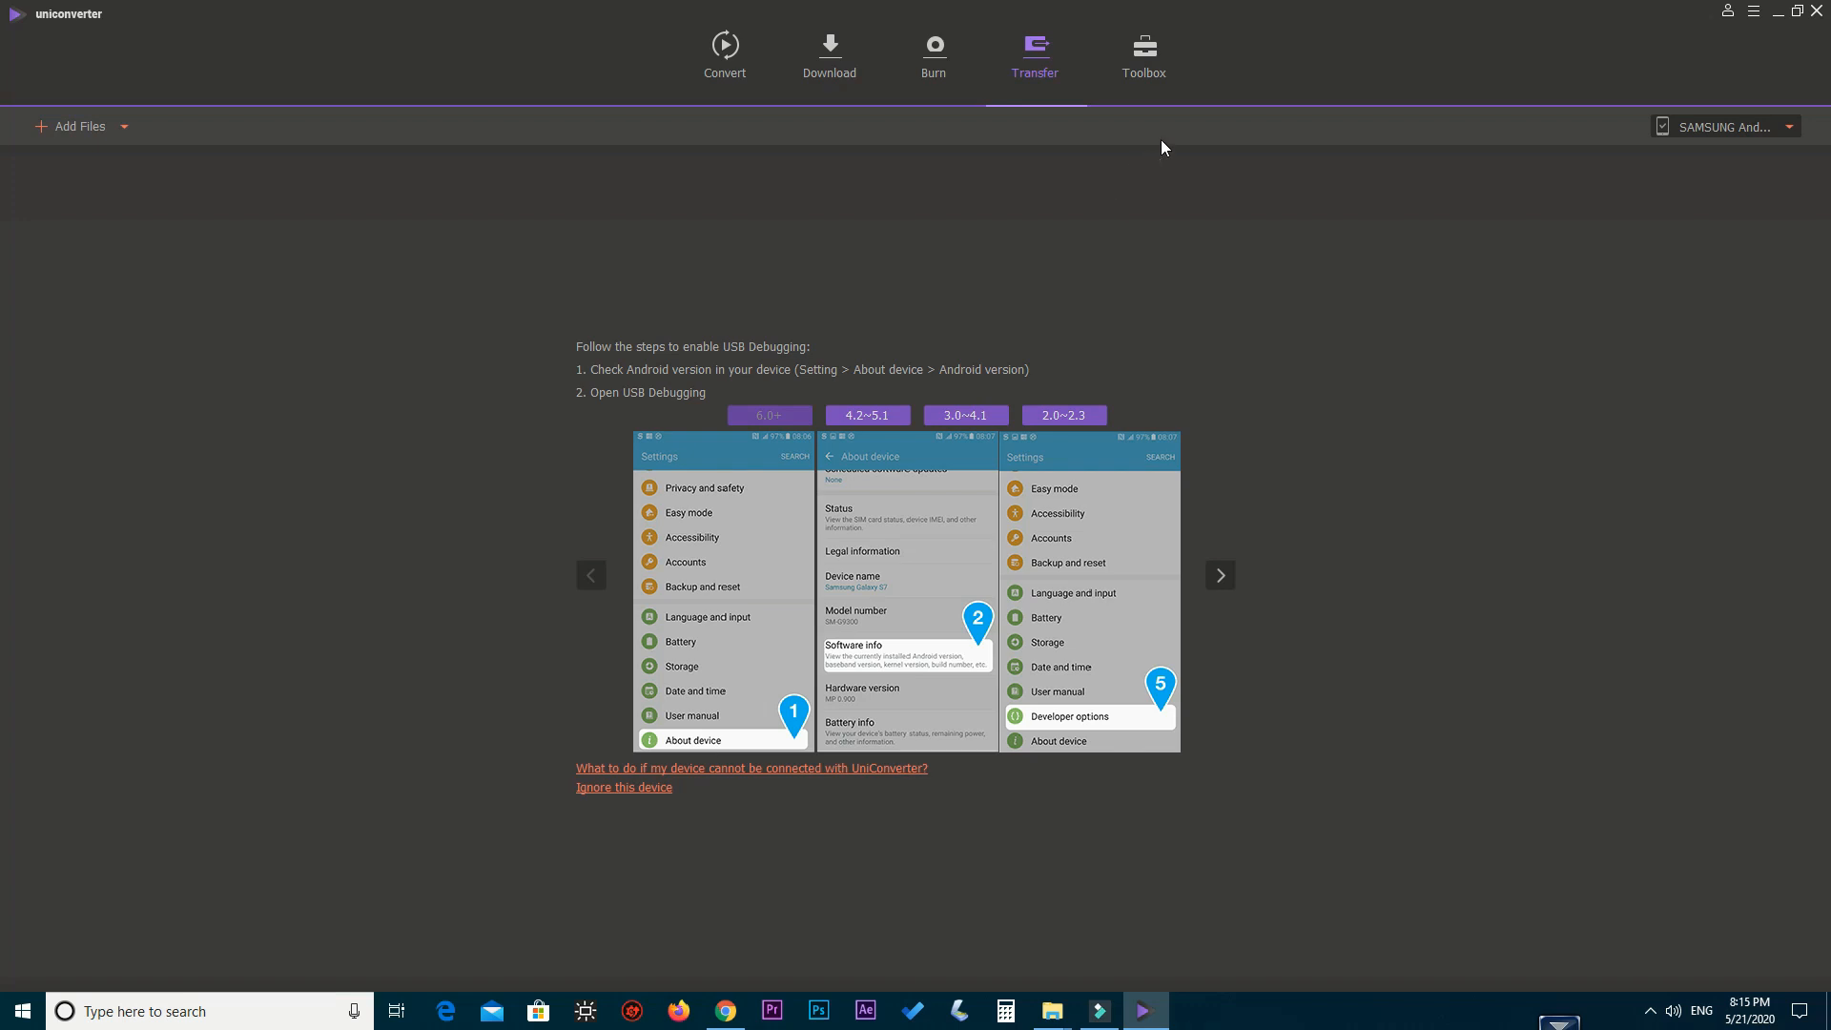
{"action": "left_click", "coordinate": [1146, 59]}
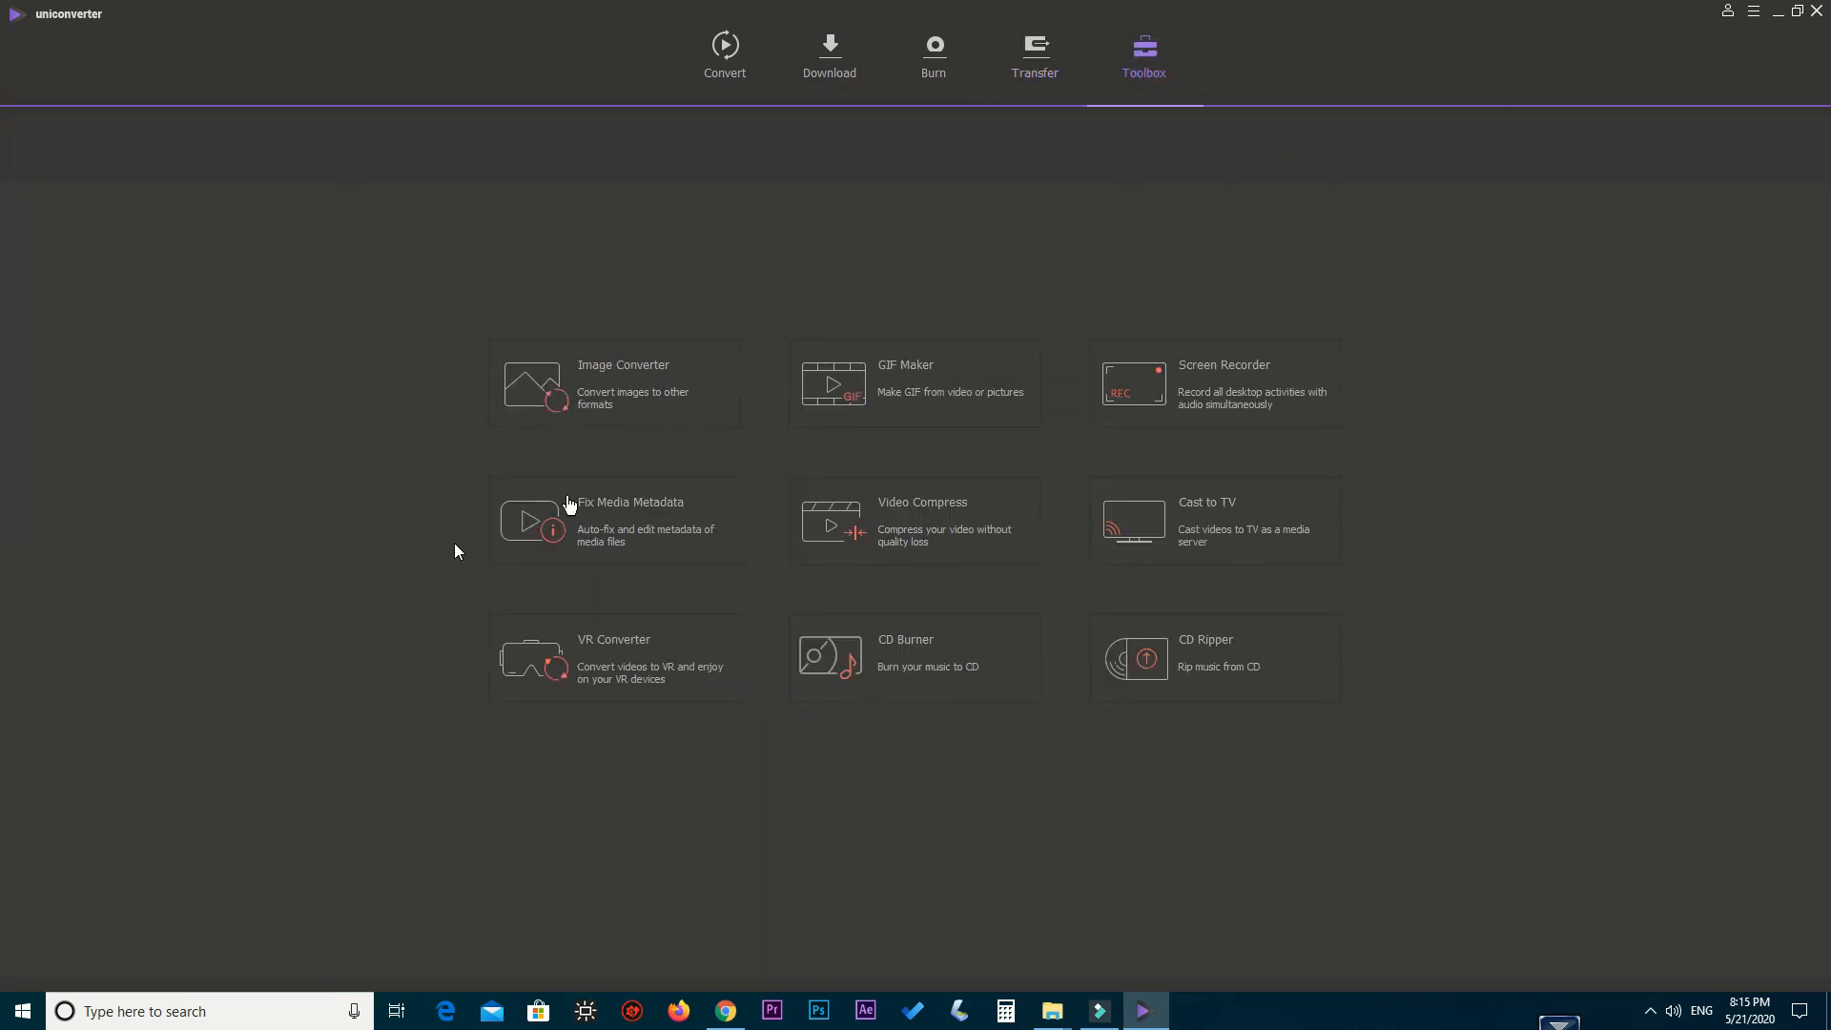
Step: Load the best laptop under 30000 rupees JPG into the Image Converter and convert it to PNG
{"action": "left_click", "coordinate": [633, 405]}
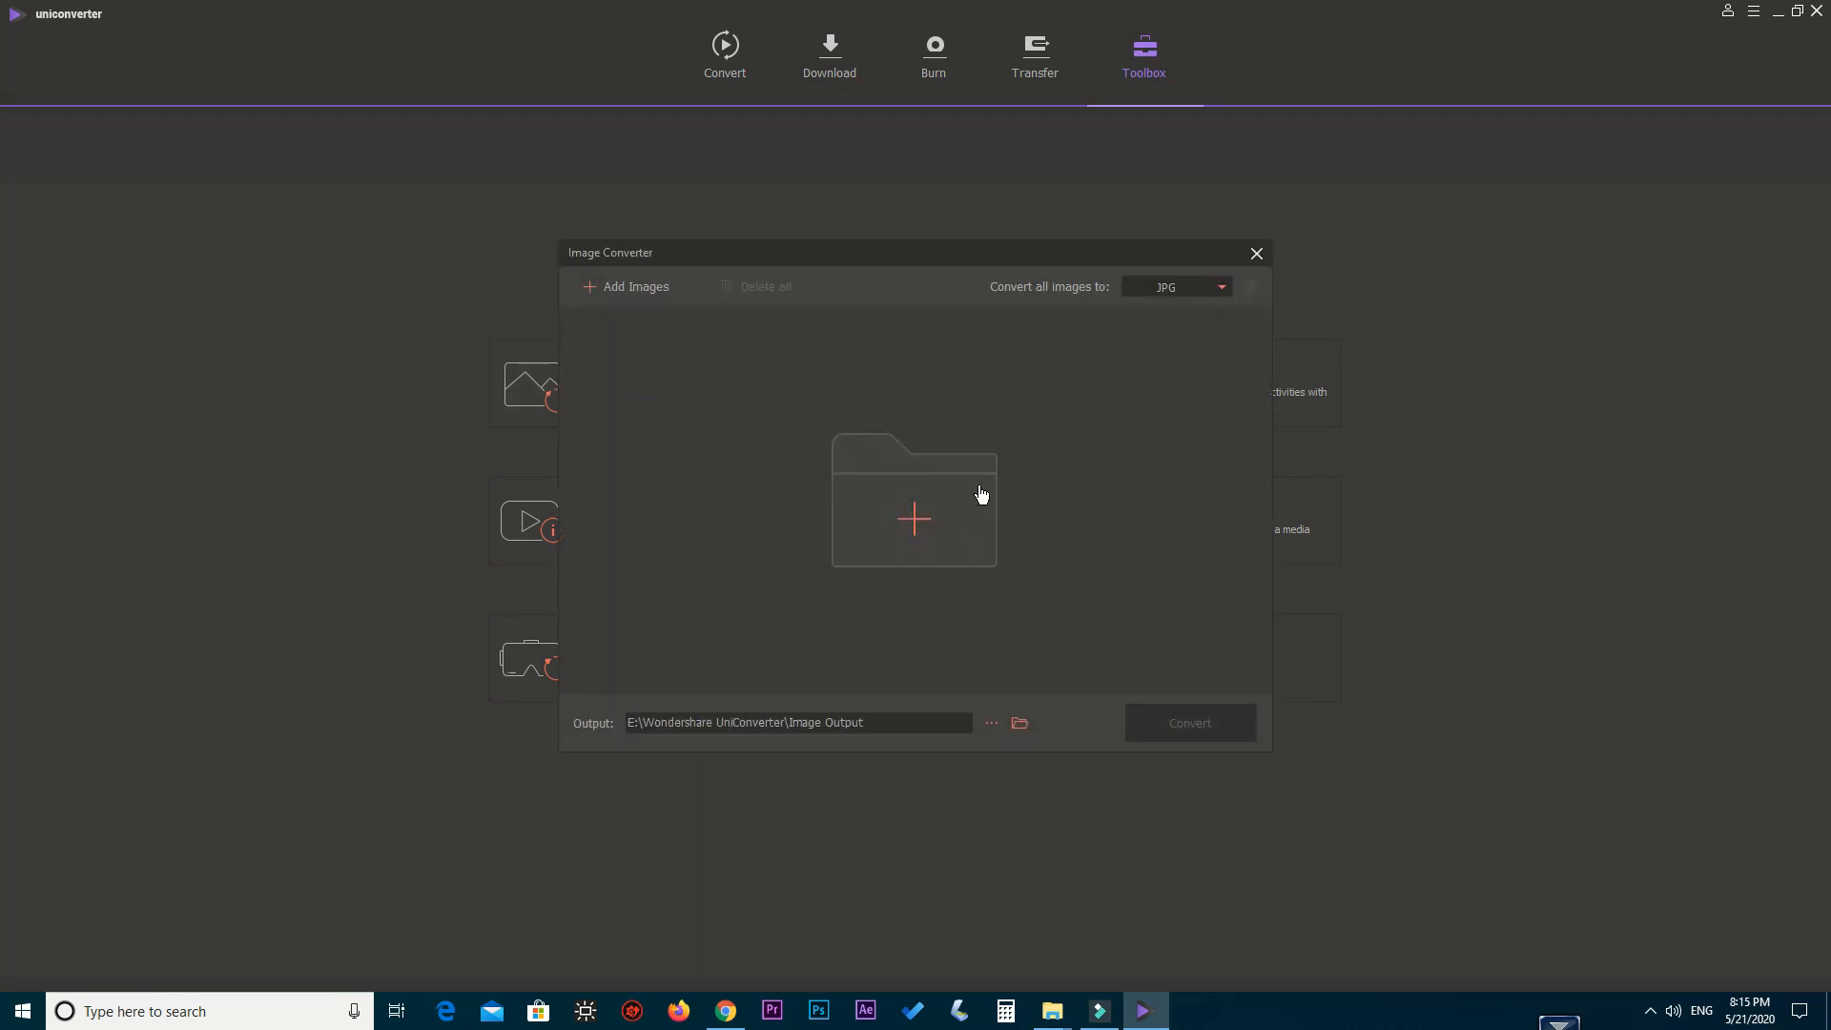
{"action": "left_click", "coordinate": [916, 531]}
{"action": "double_click", "coordinate": [782, 420]}
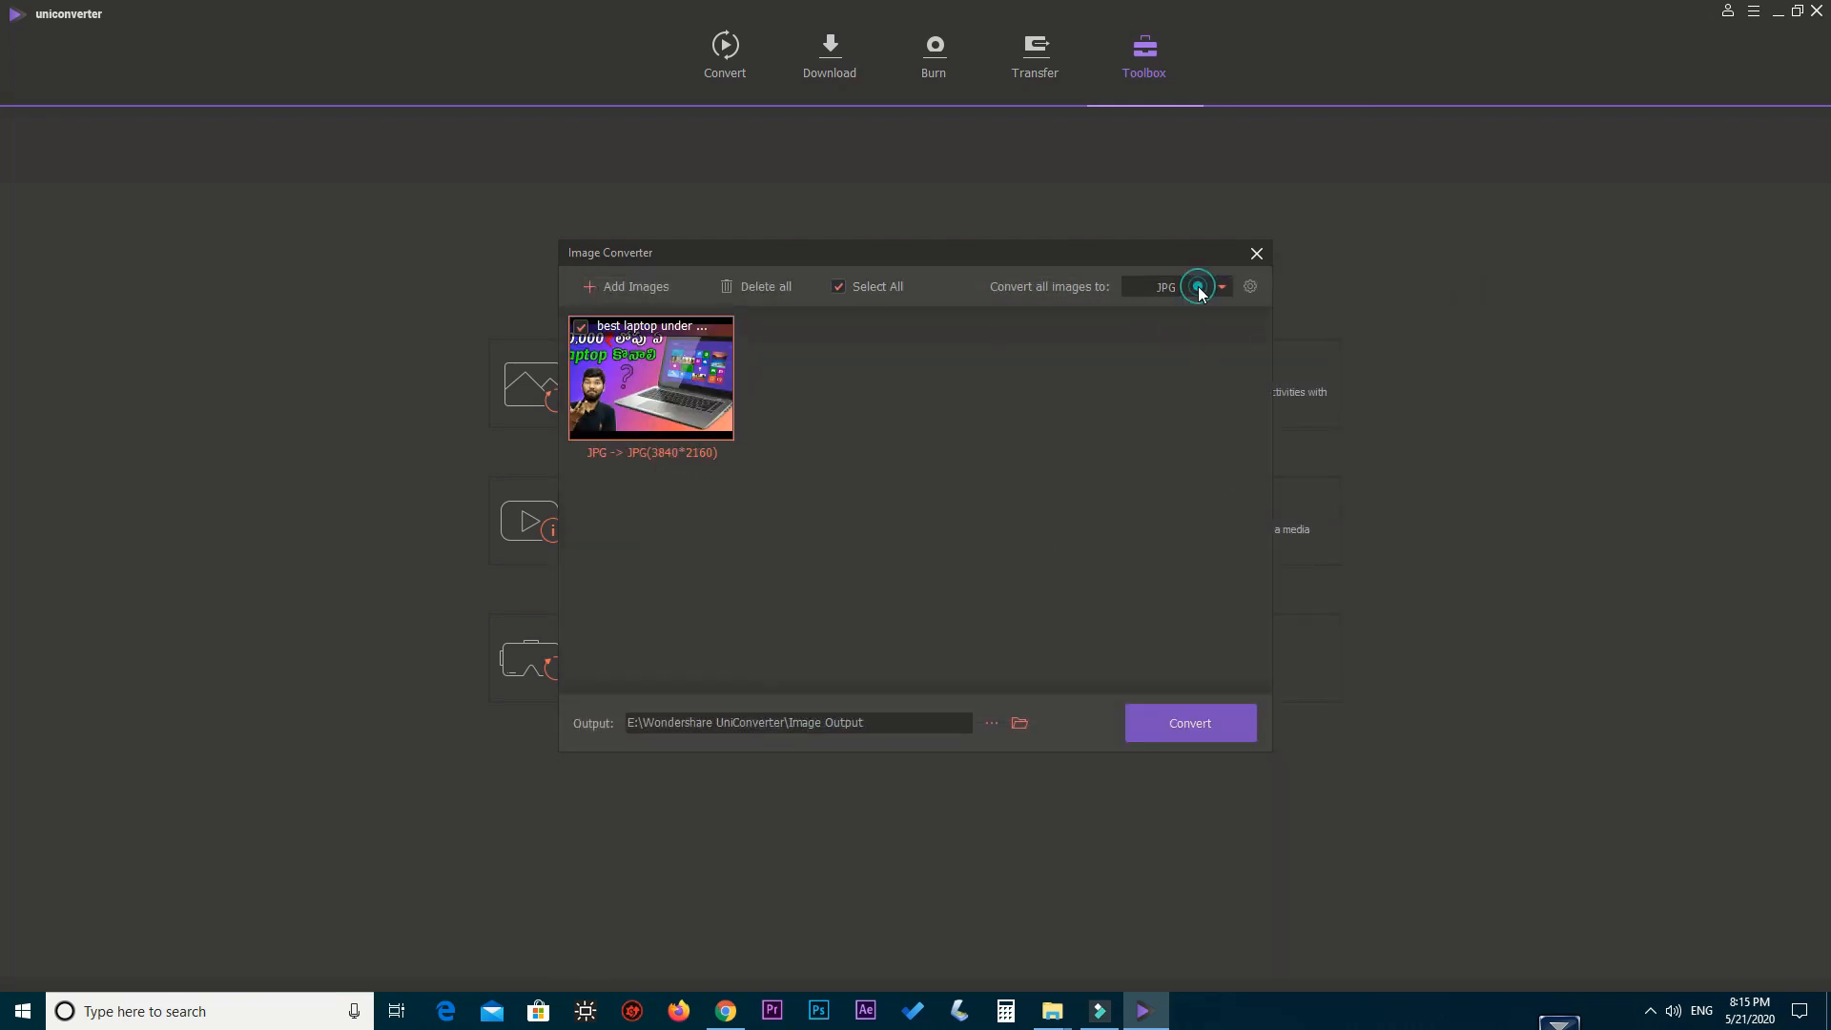
{"action": "left_click", "coordinate": [1199, 288]}
{"action": "left_click", "coordinate": [1210, 435]}
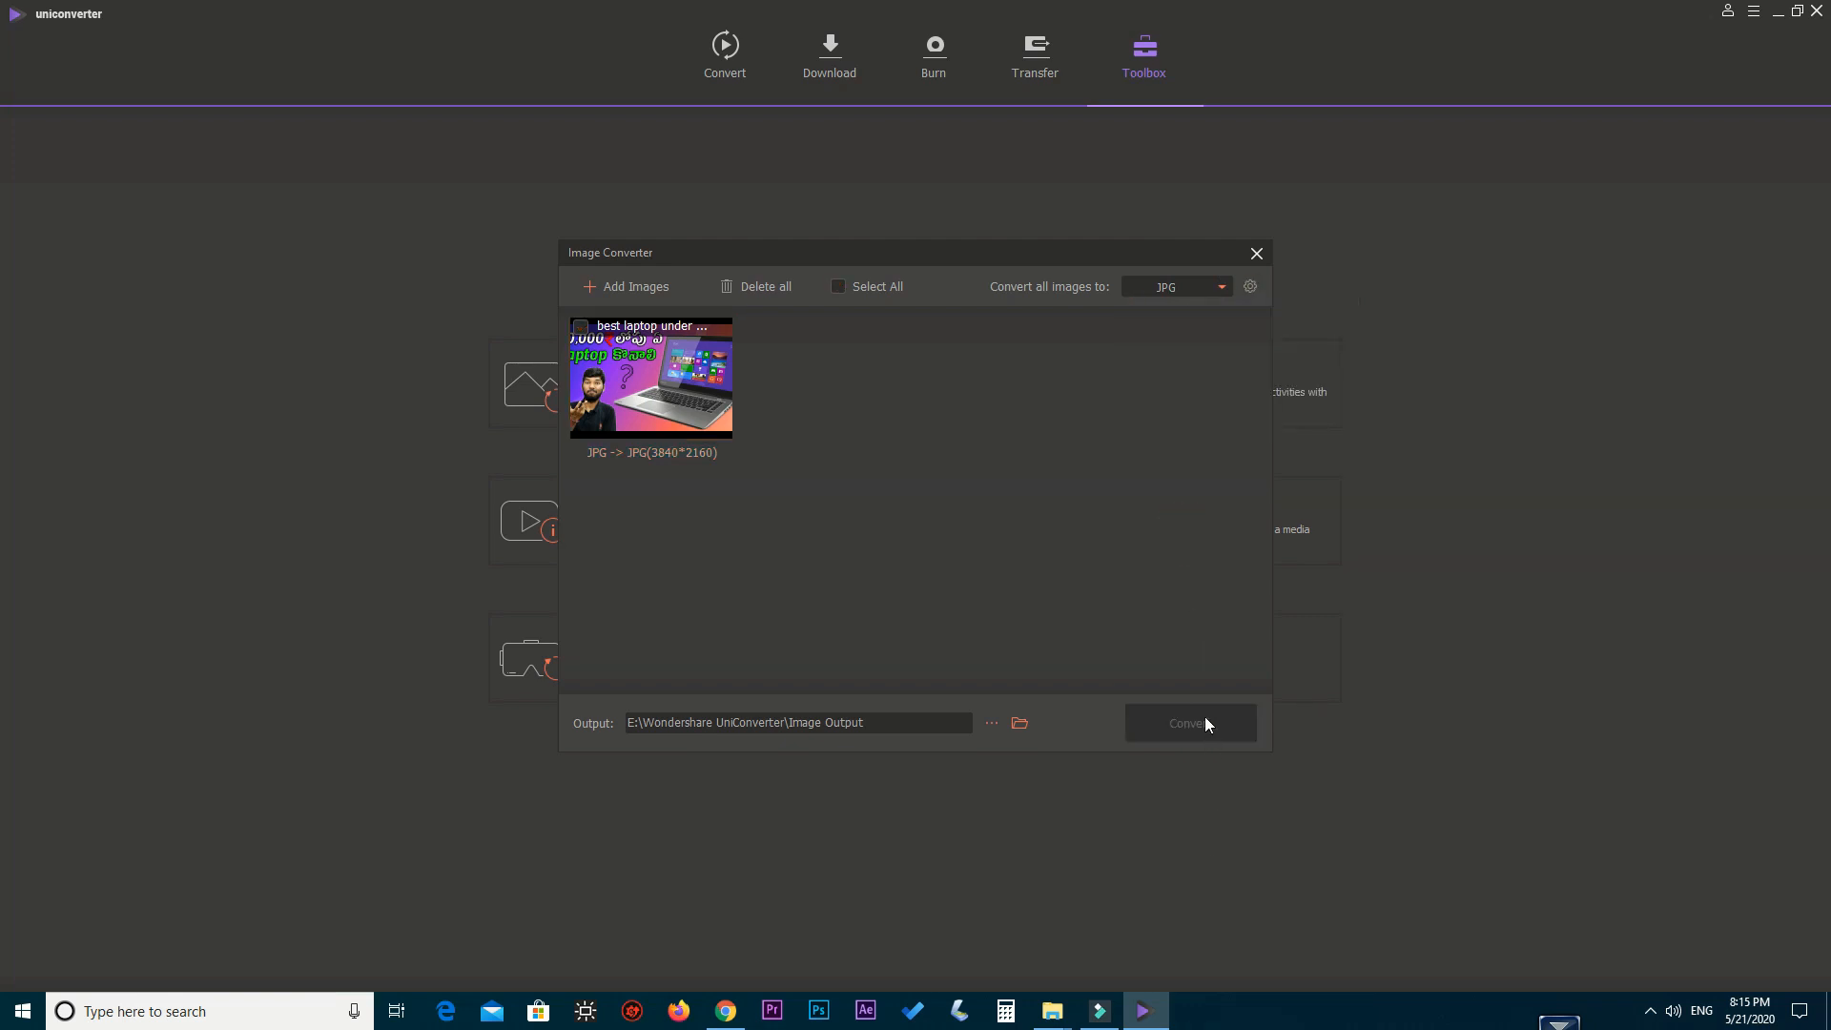
{"action": "left_click", "coordinate": [695, 429]}
{"action": "left_click", "coordinate": [1150, 288]}
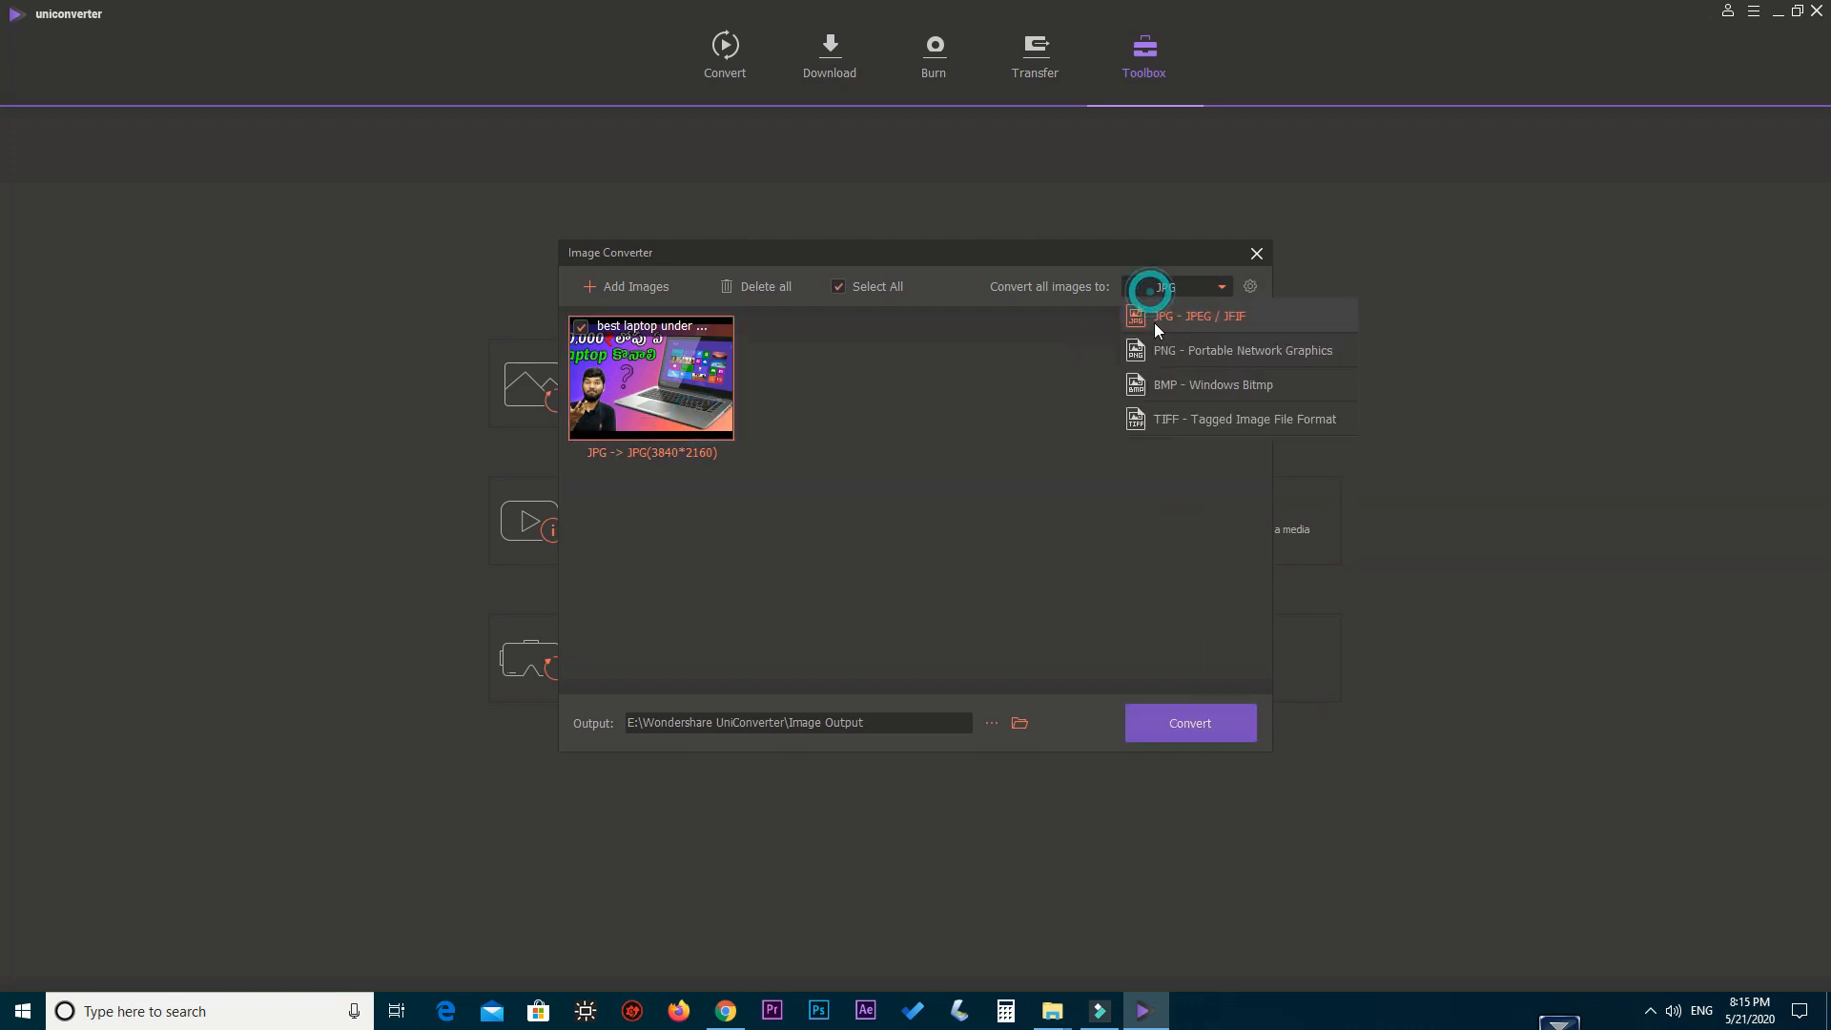
{"action": "left_click", "coordinate": [1188, 350]}
{"action": "left_click", "coordinate": [1199, 732]}
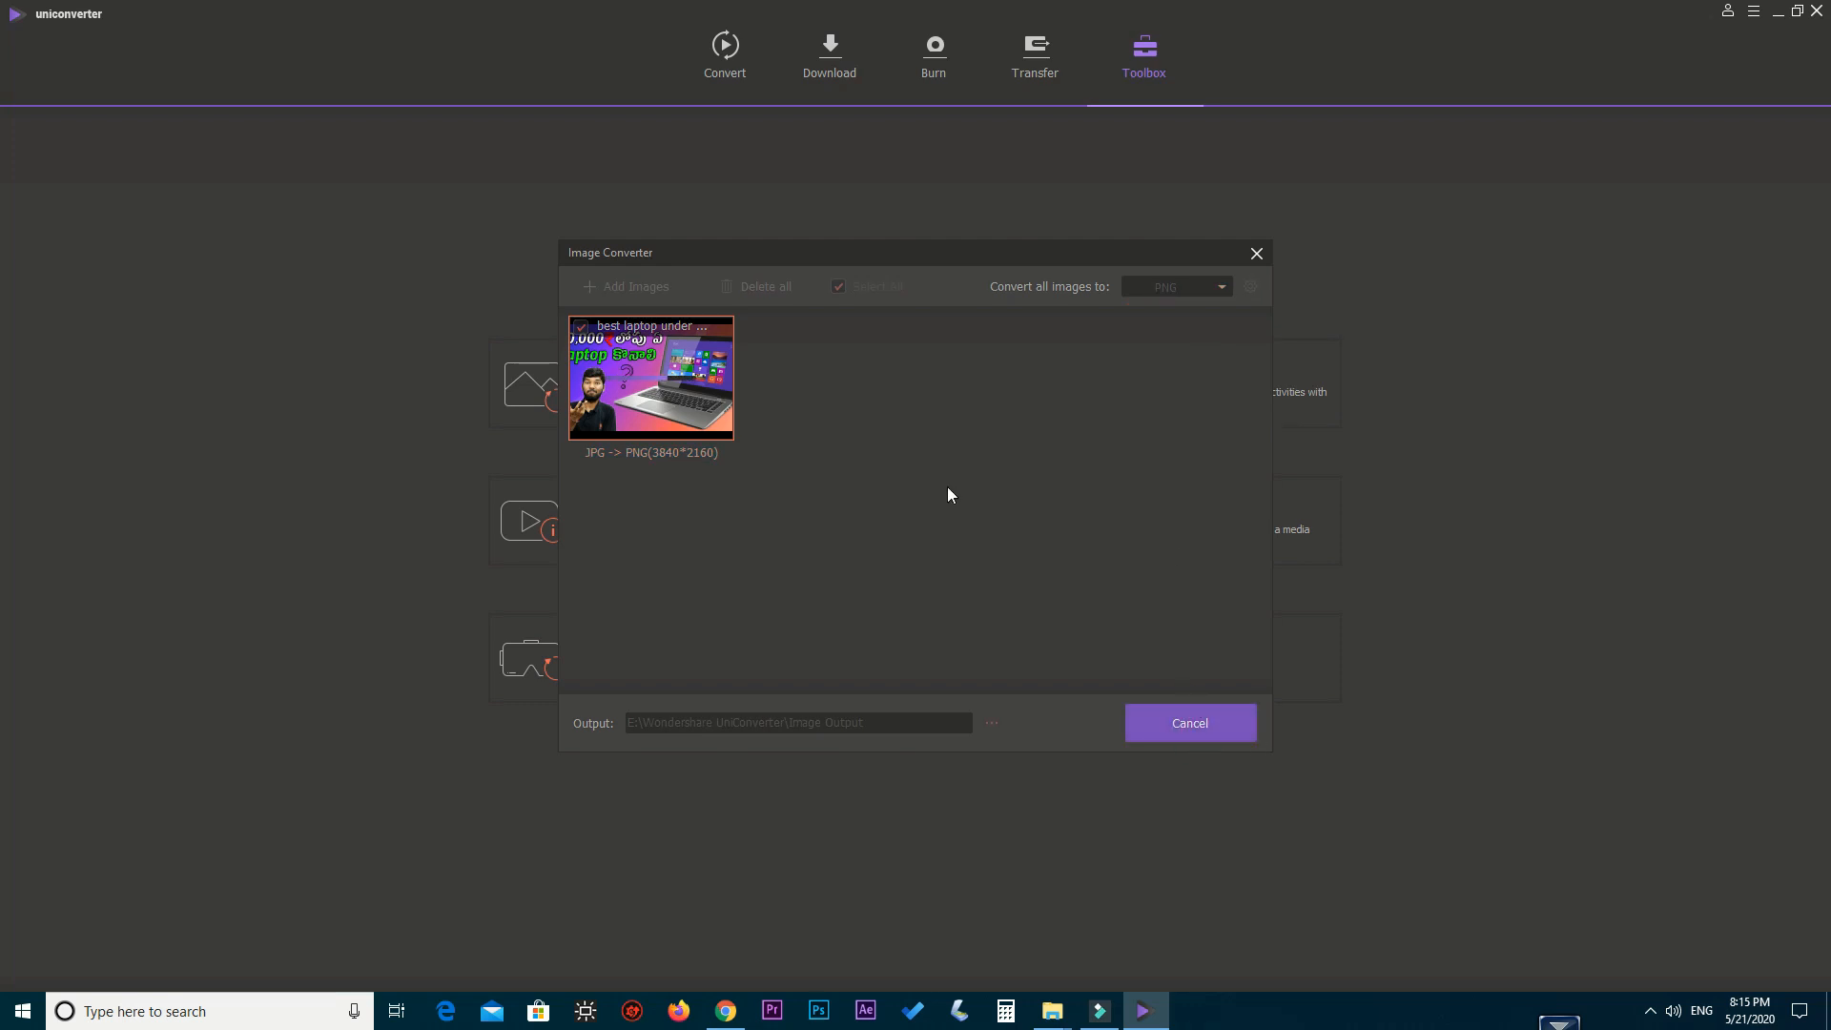
Step: Check the converted image in the Image Output folder and its ThumbnailCache subfolder, and close the Image Converter
{"action": "left_click", "coordinate": [1020, 722]}
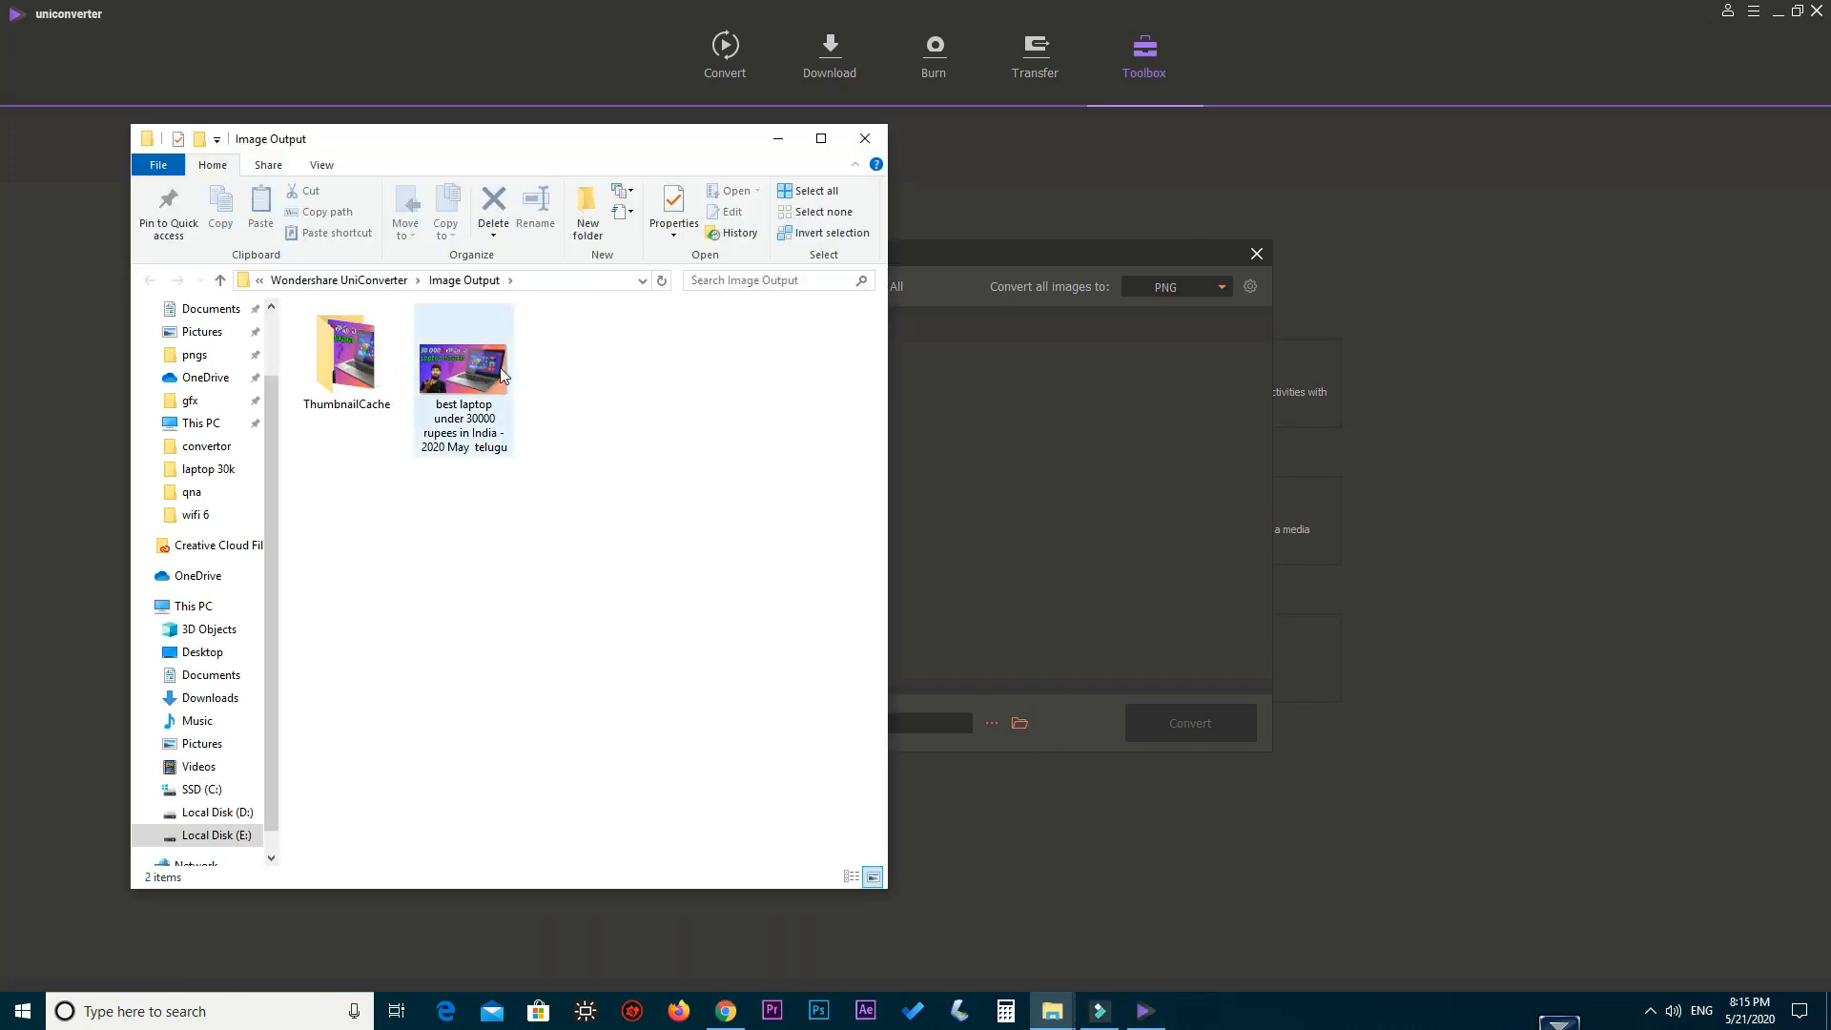
{"action": "double_click", "coordinate": [347, 358]}
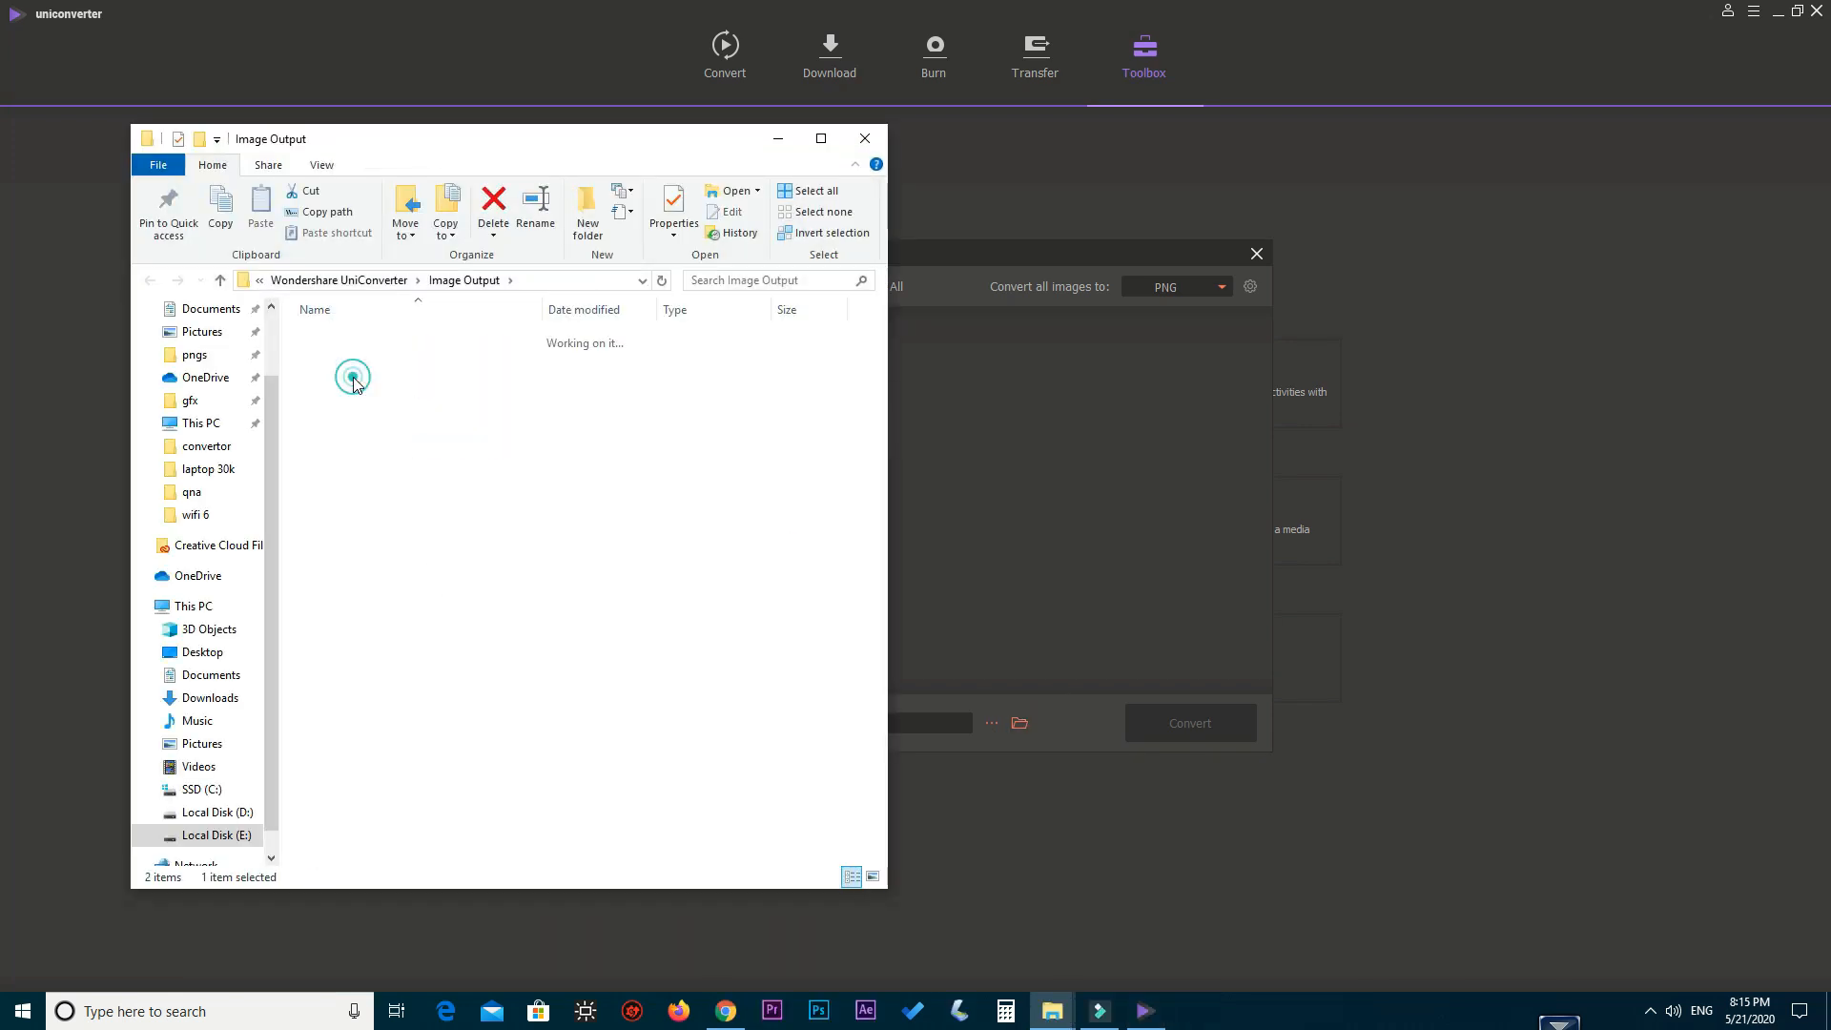
{"action": "left_click", "coordinate": [222, 281]}
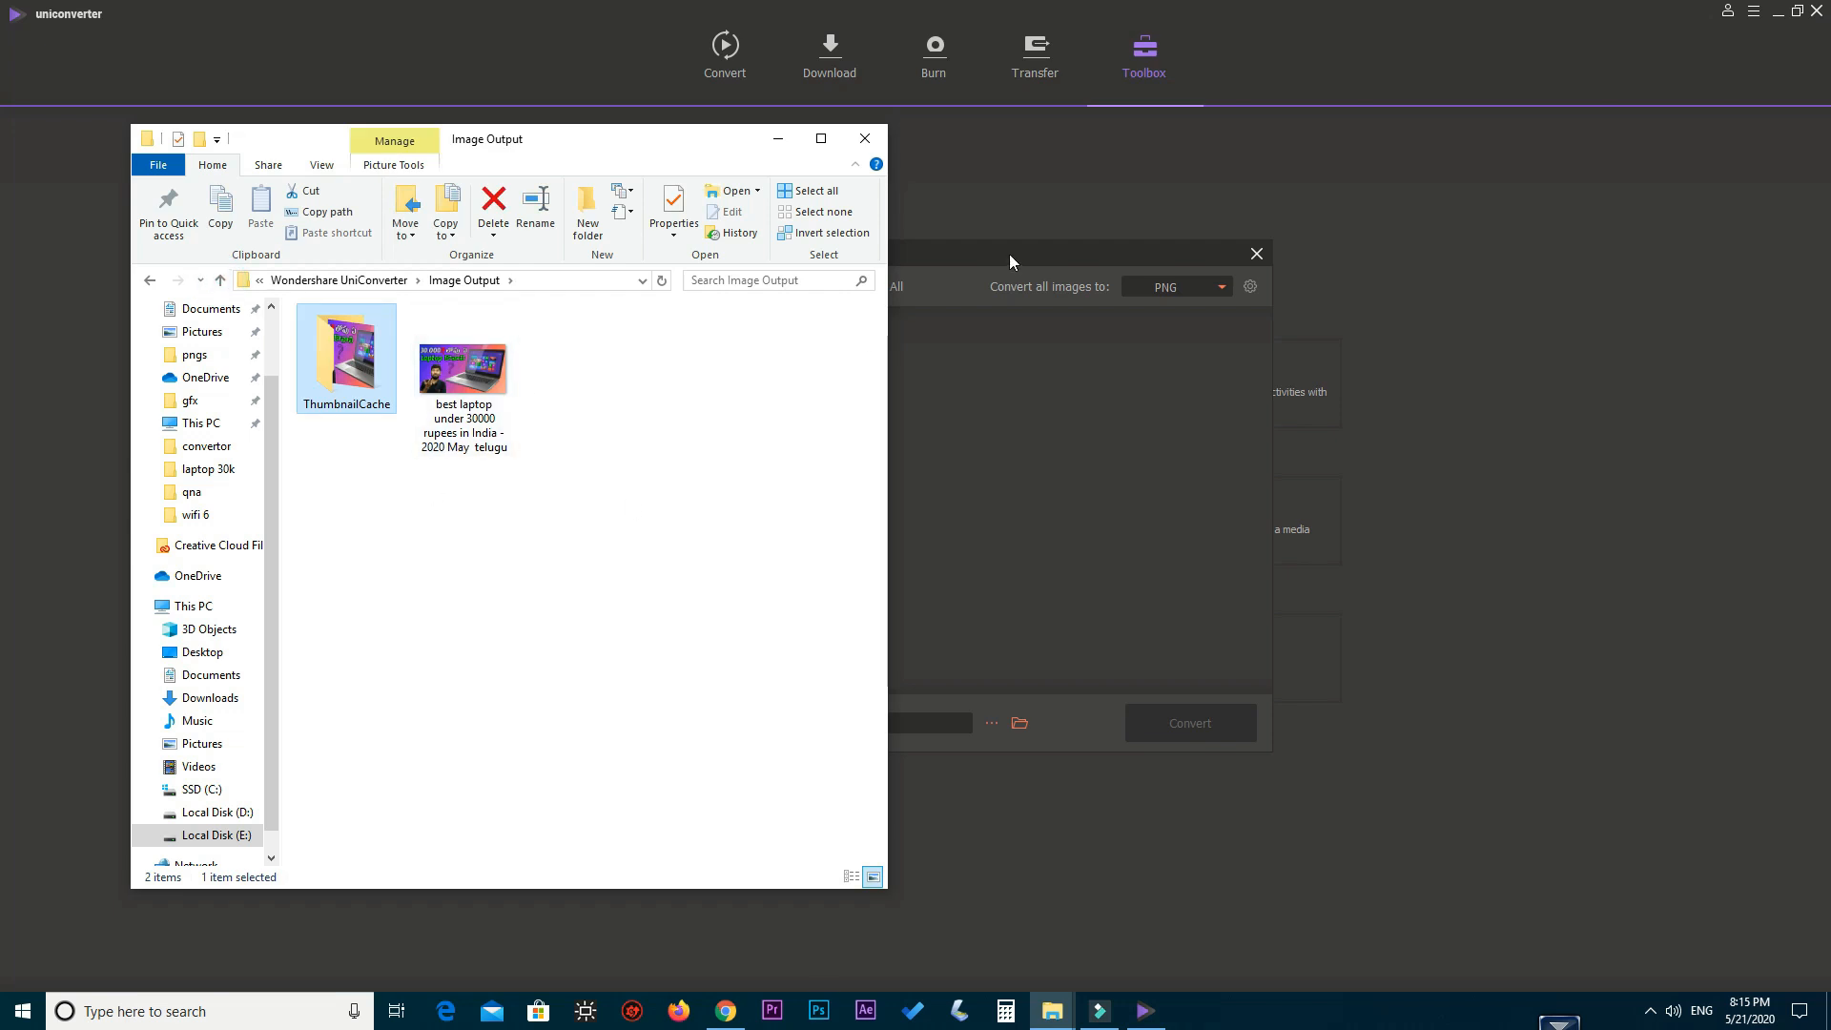
{"action": "left_click", "coordinate": [794, 146]}
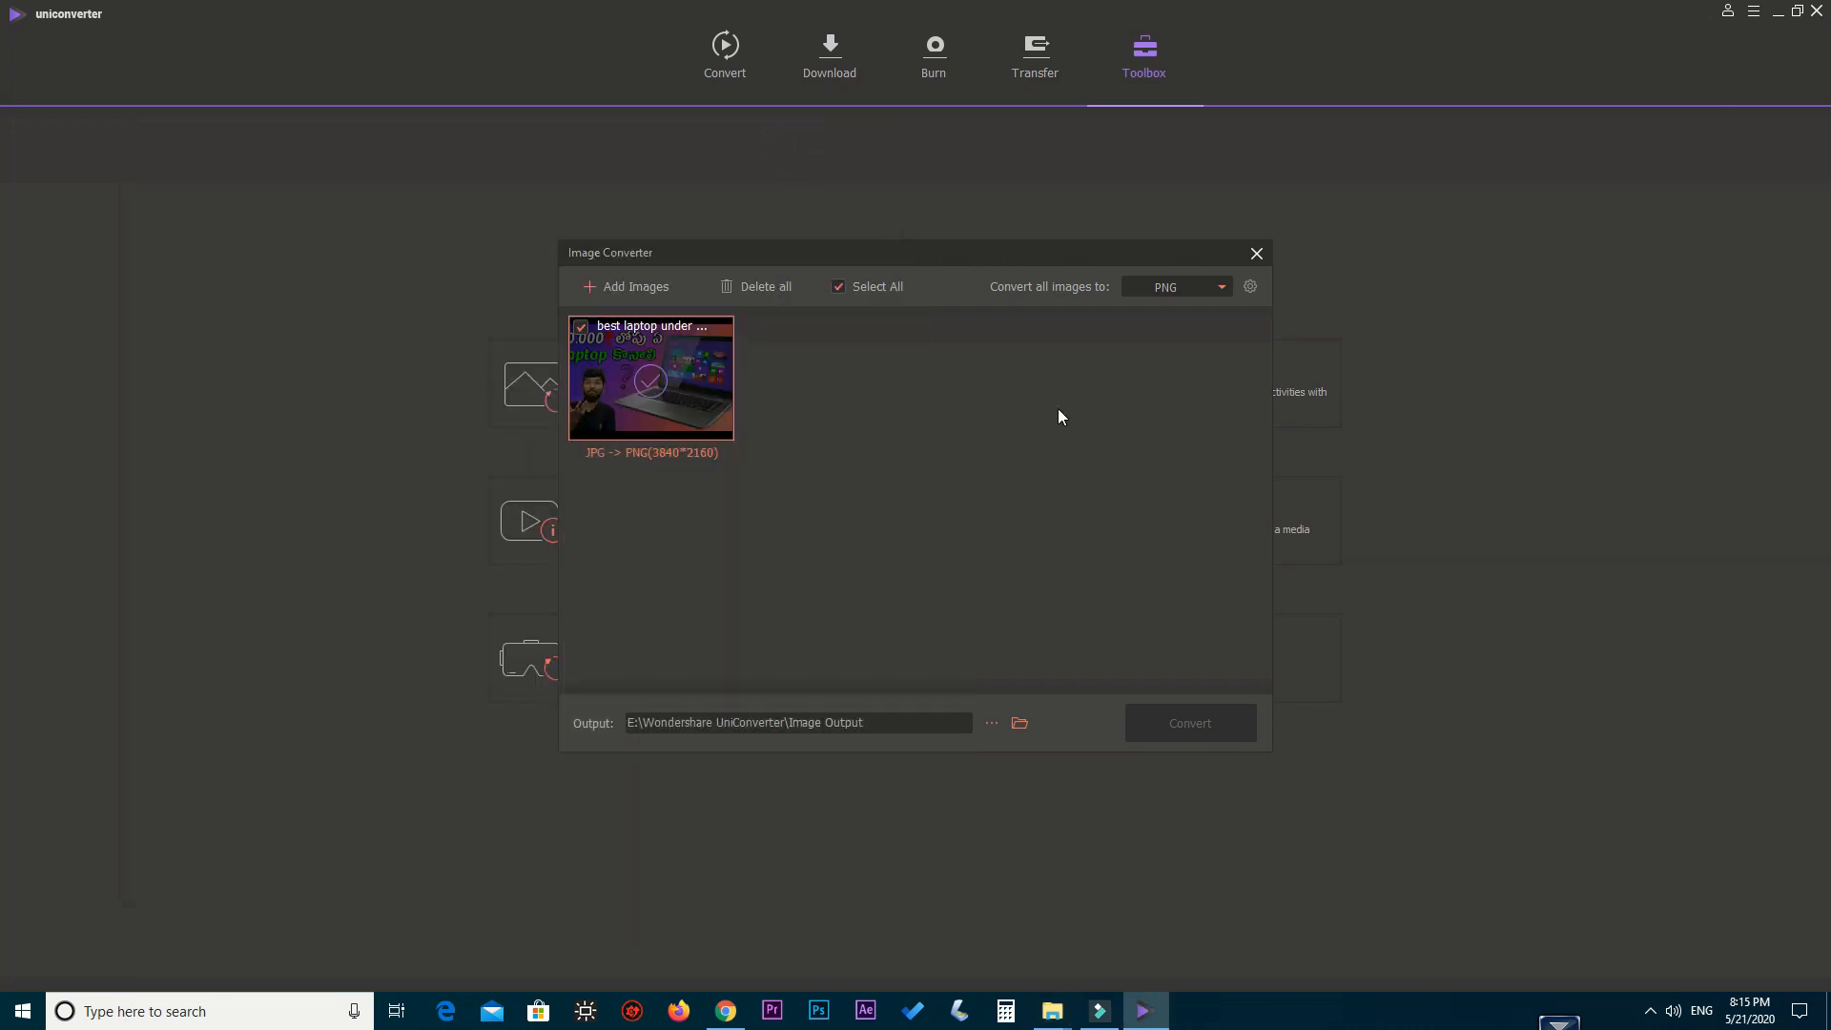
{"action": "left_click", "coordinate": [1257, 253]}
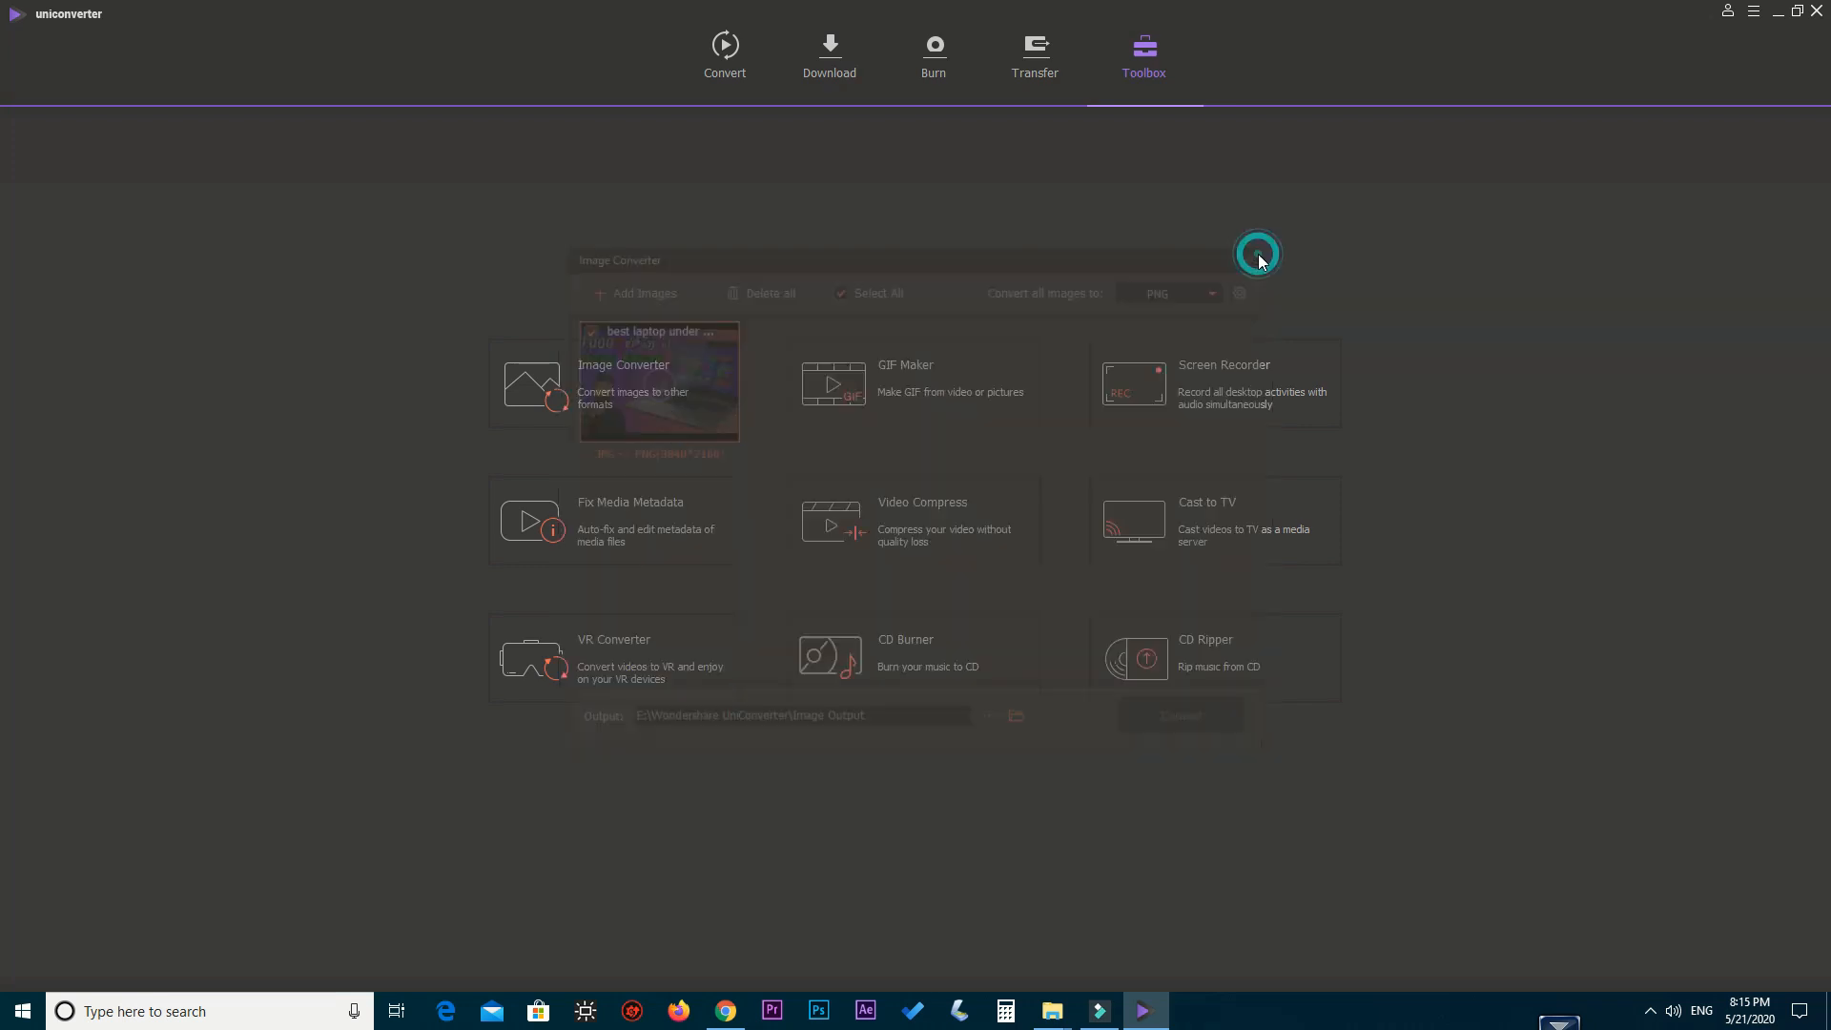
Step: View the GIF Maker's Video to GIF options and close the tool
{"action": "left_click", "coordinate": [925, 393]}
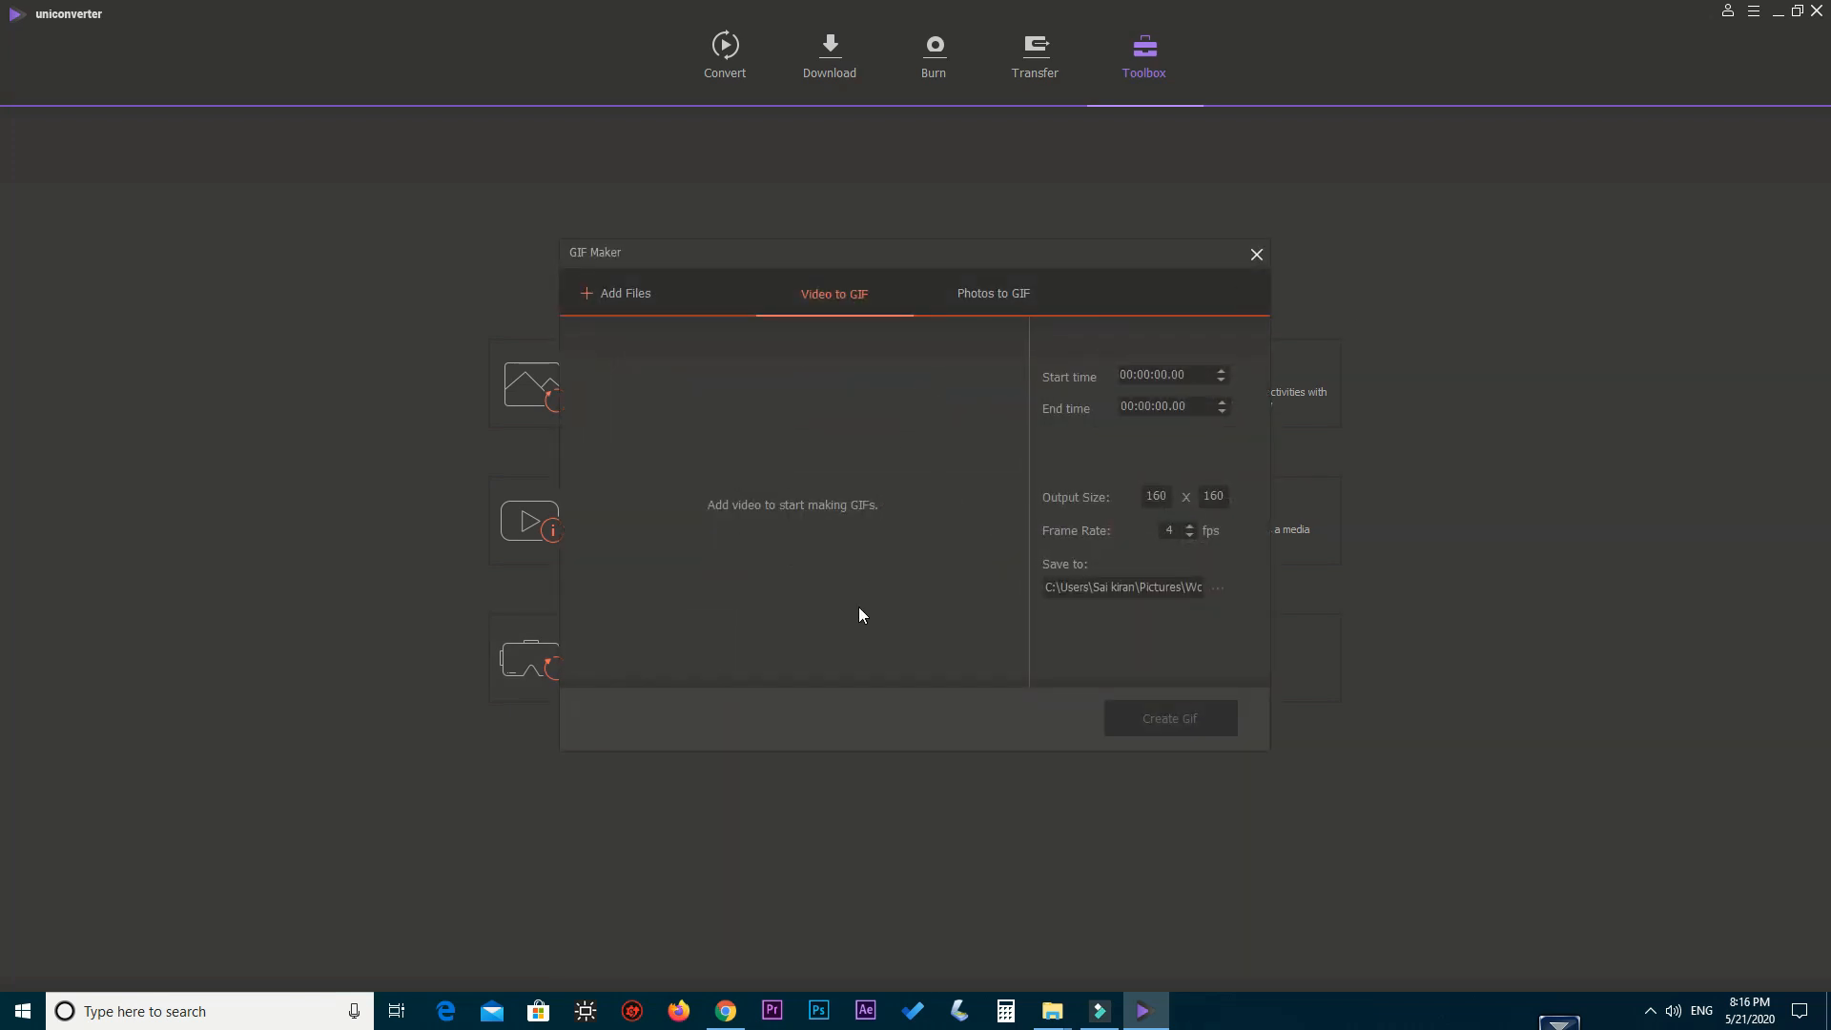
{"action": "left_click", "coordinate": [858, 303]}
{"action": "left_click", "coordinate": [1255, 255]}
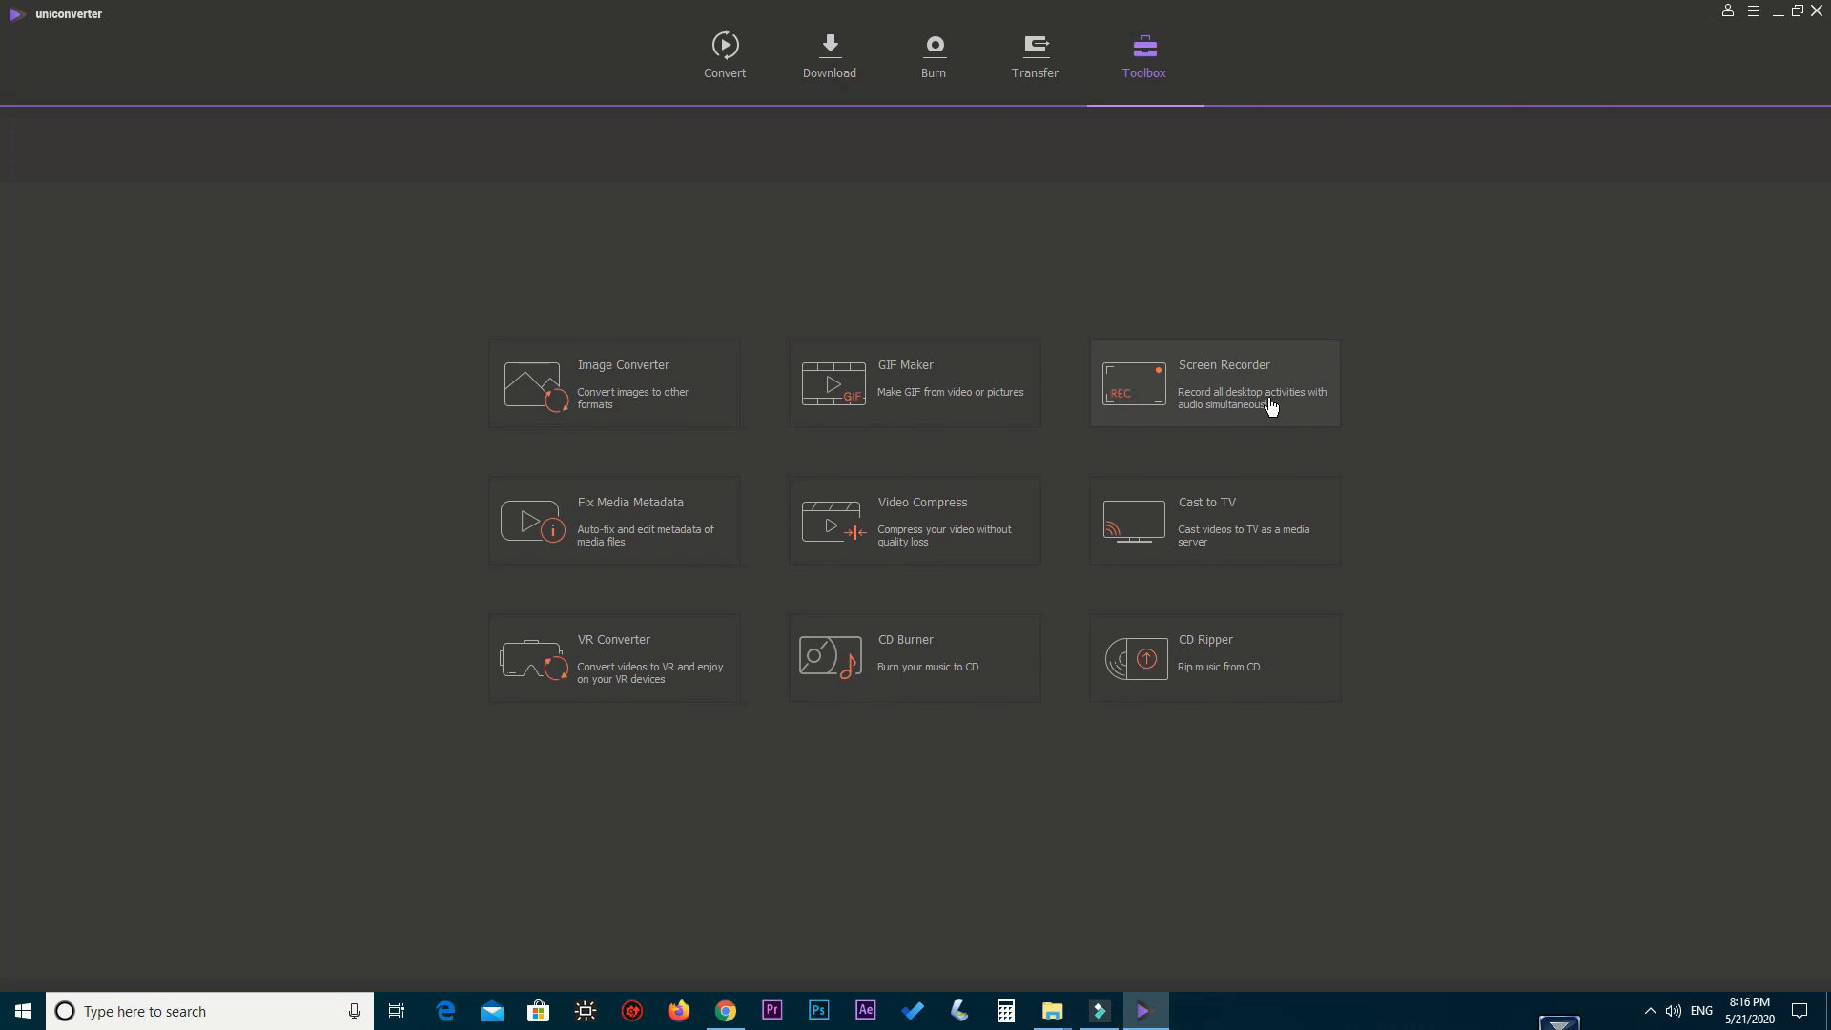
Step: Open the Video Compress tool and select the Moto g8 power Lite comparison video as the source file
{"action": "left_click", "coordinate": [923, 520]}
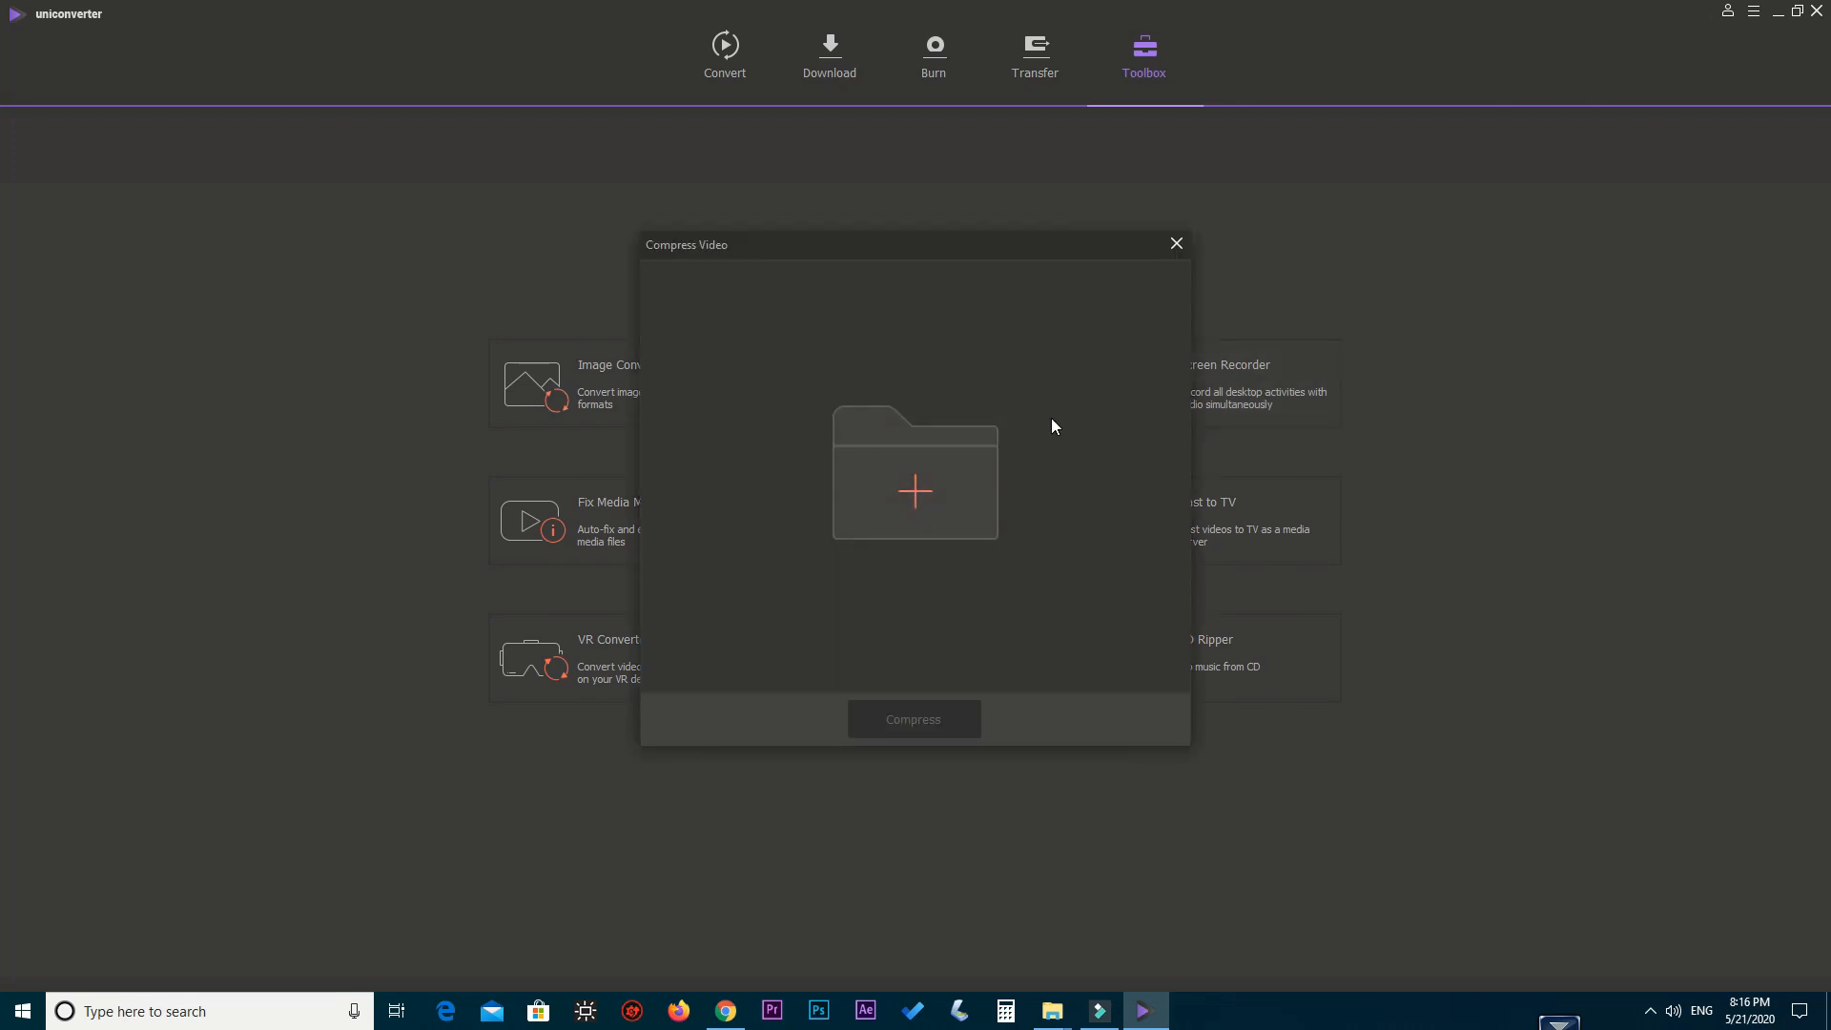
{"action": "left_click", "coordinate": [920, 492]}
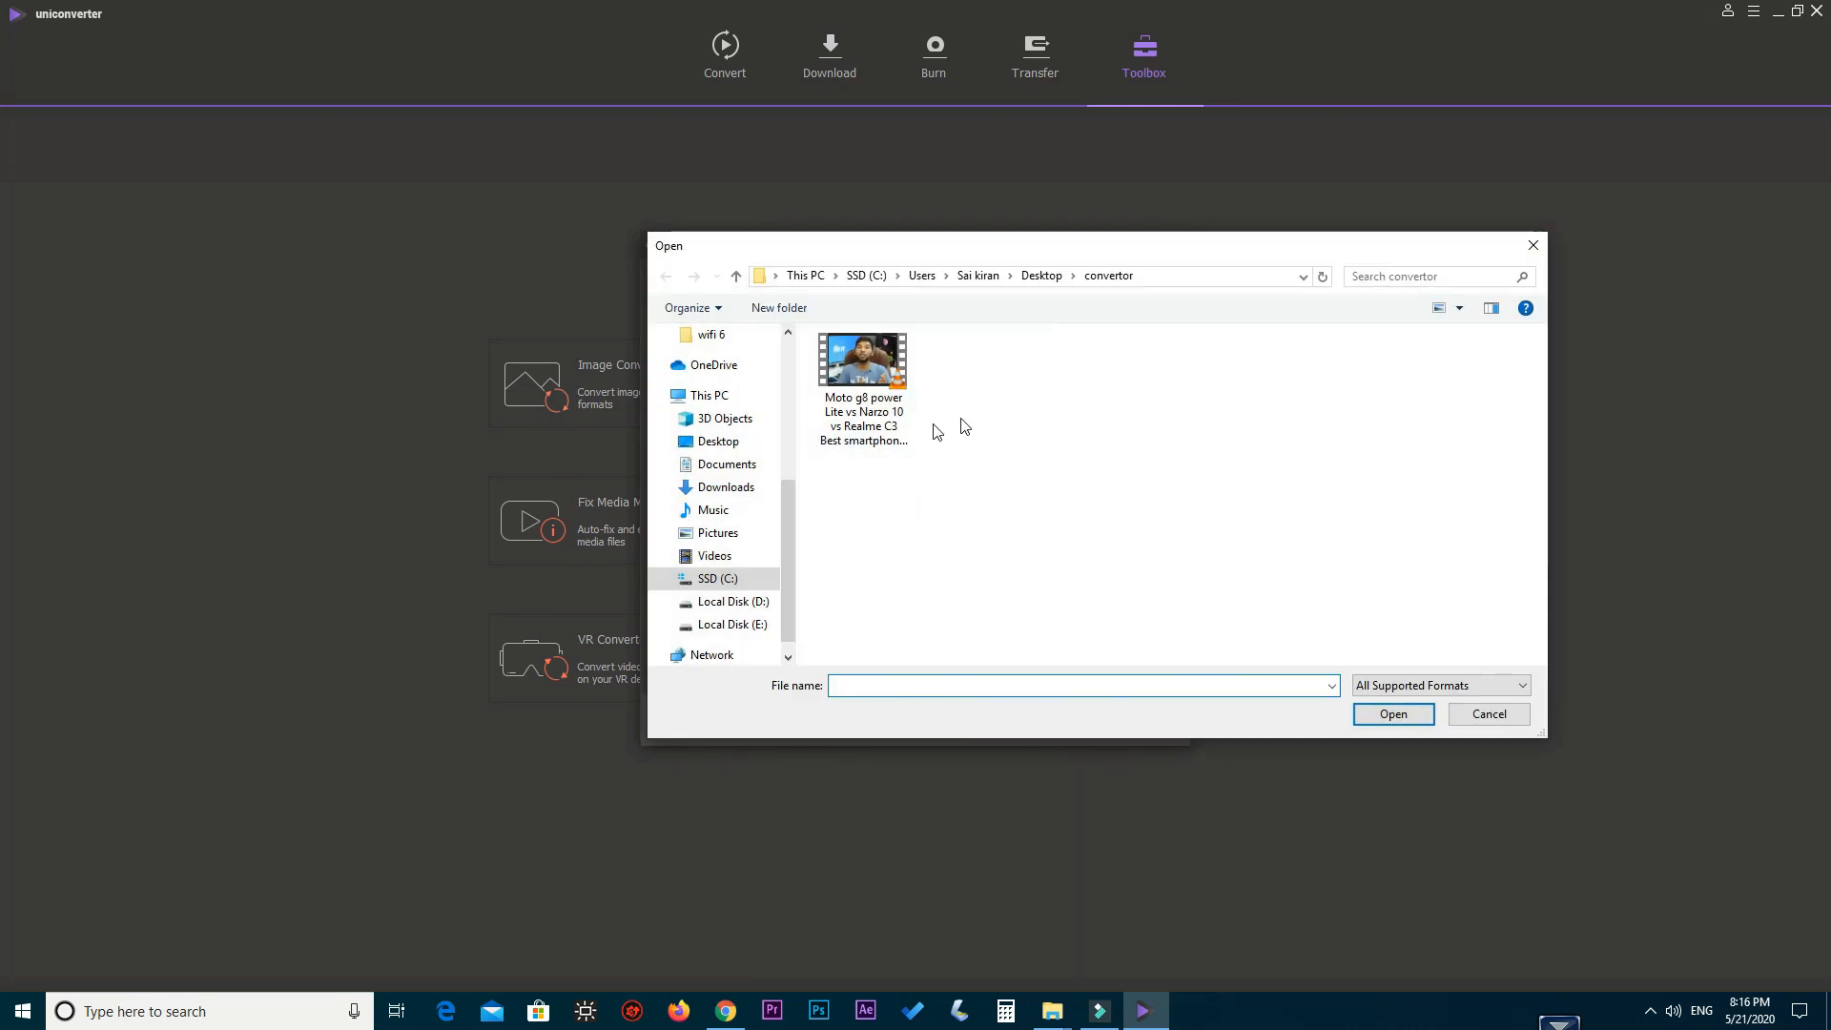
{"action": "left_click", "coordinate": [863, 386]}
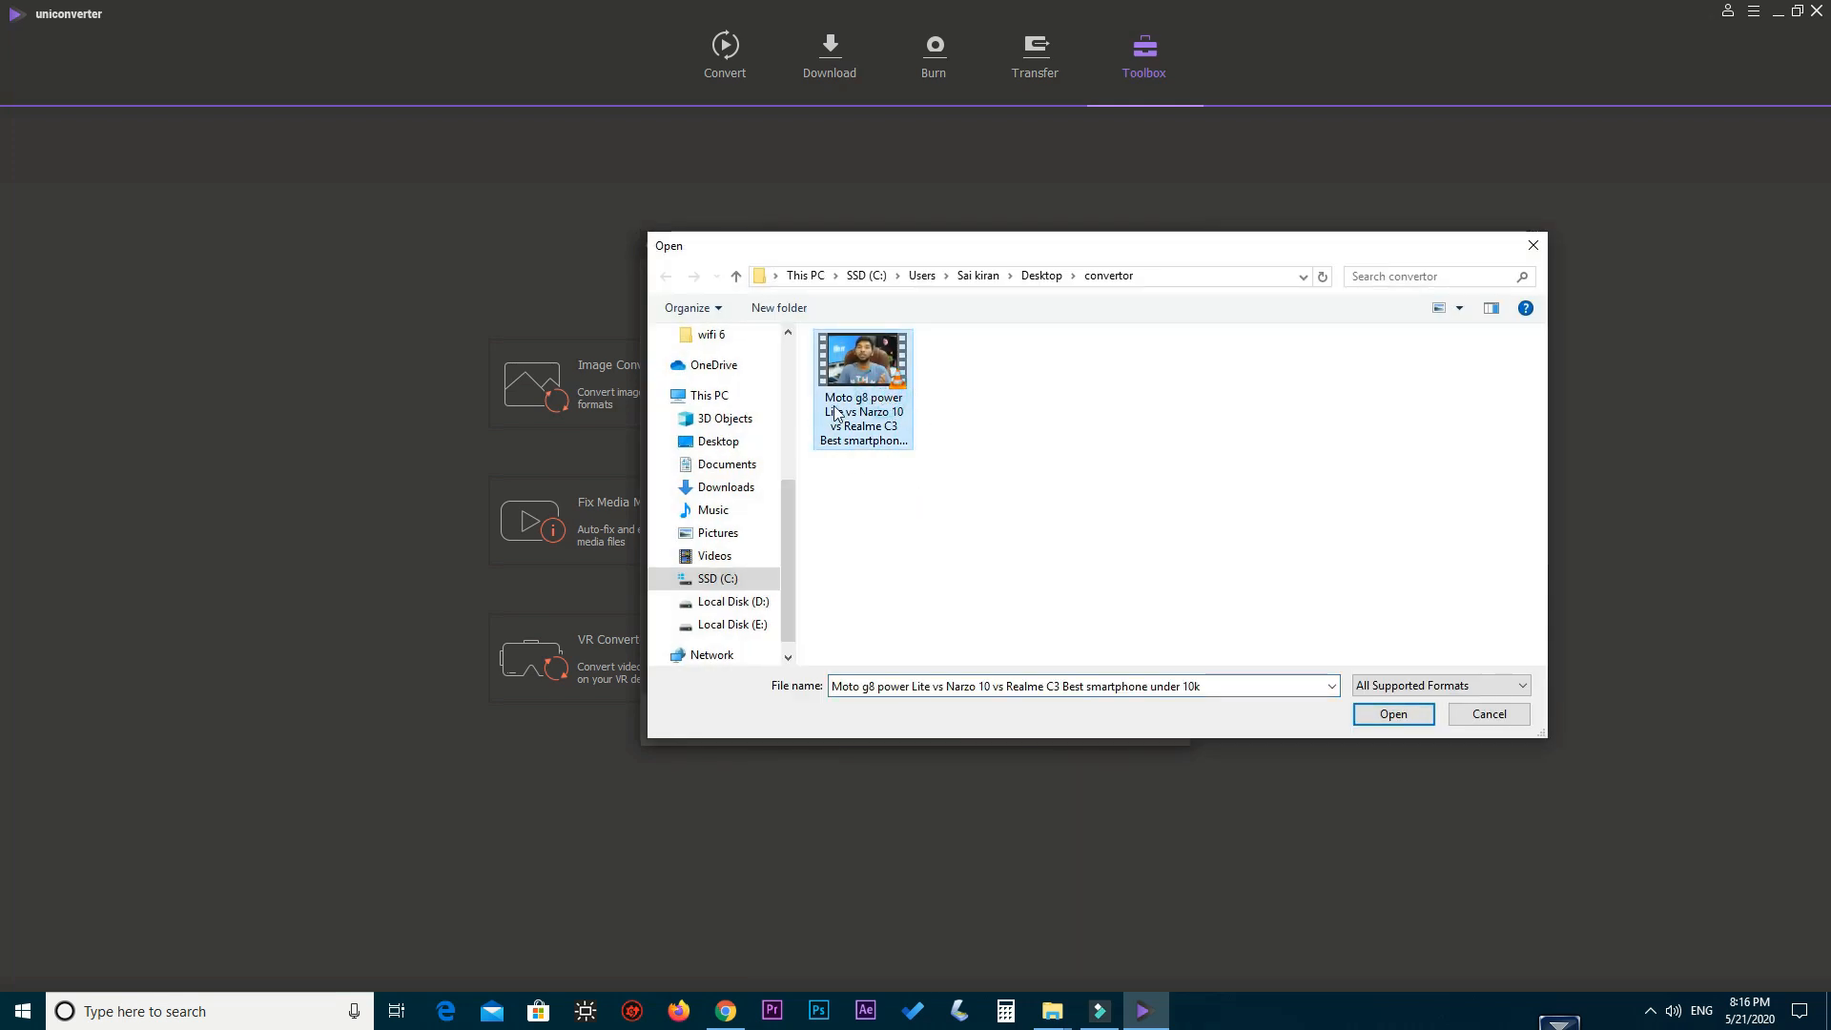
Step: Check the file size in the selected source video's properties
{"action": "right_click", "coordinate": [855, 386]}
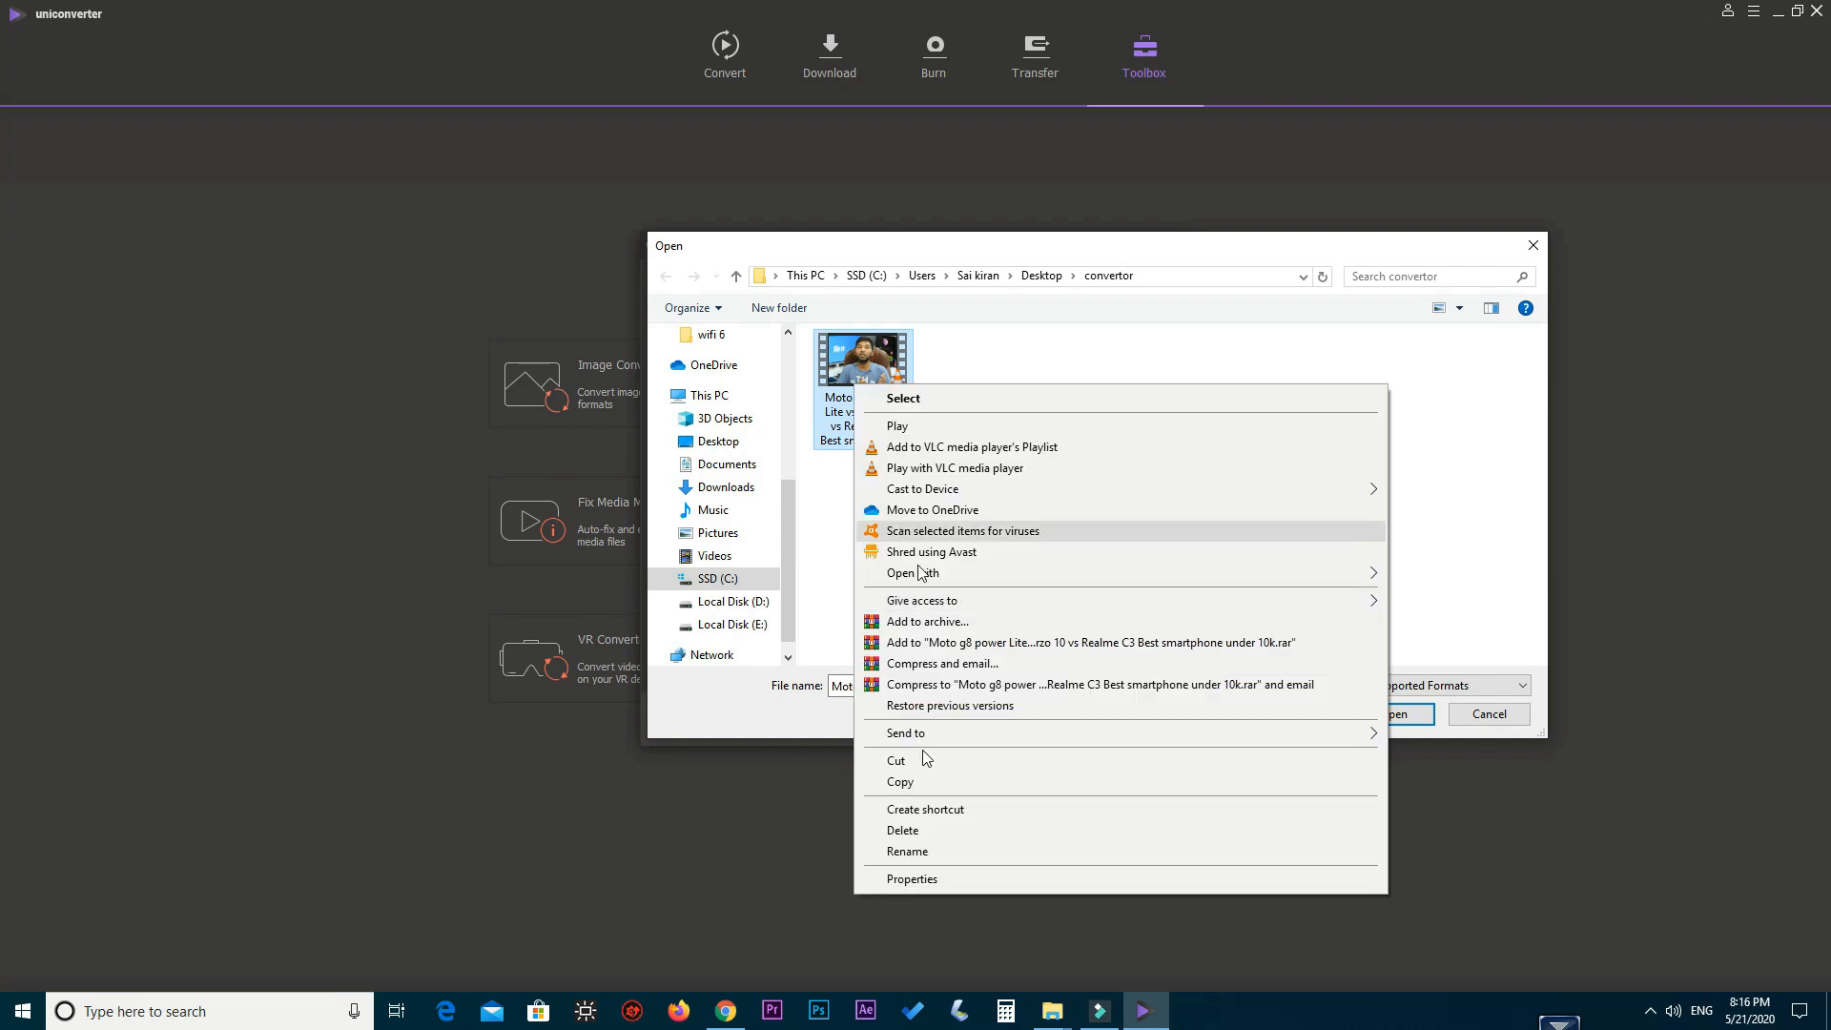
{"action": "left_click", "coordinate": [916, 878]}
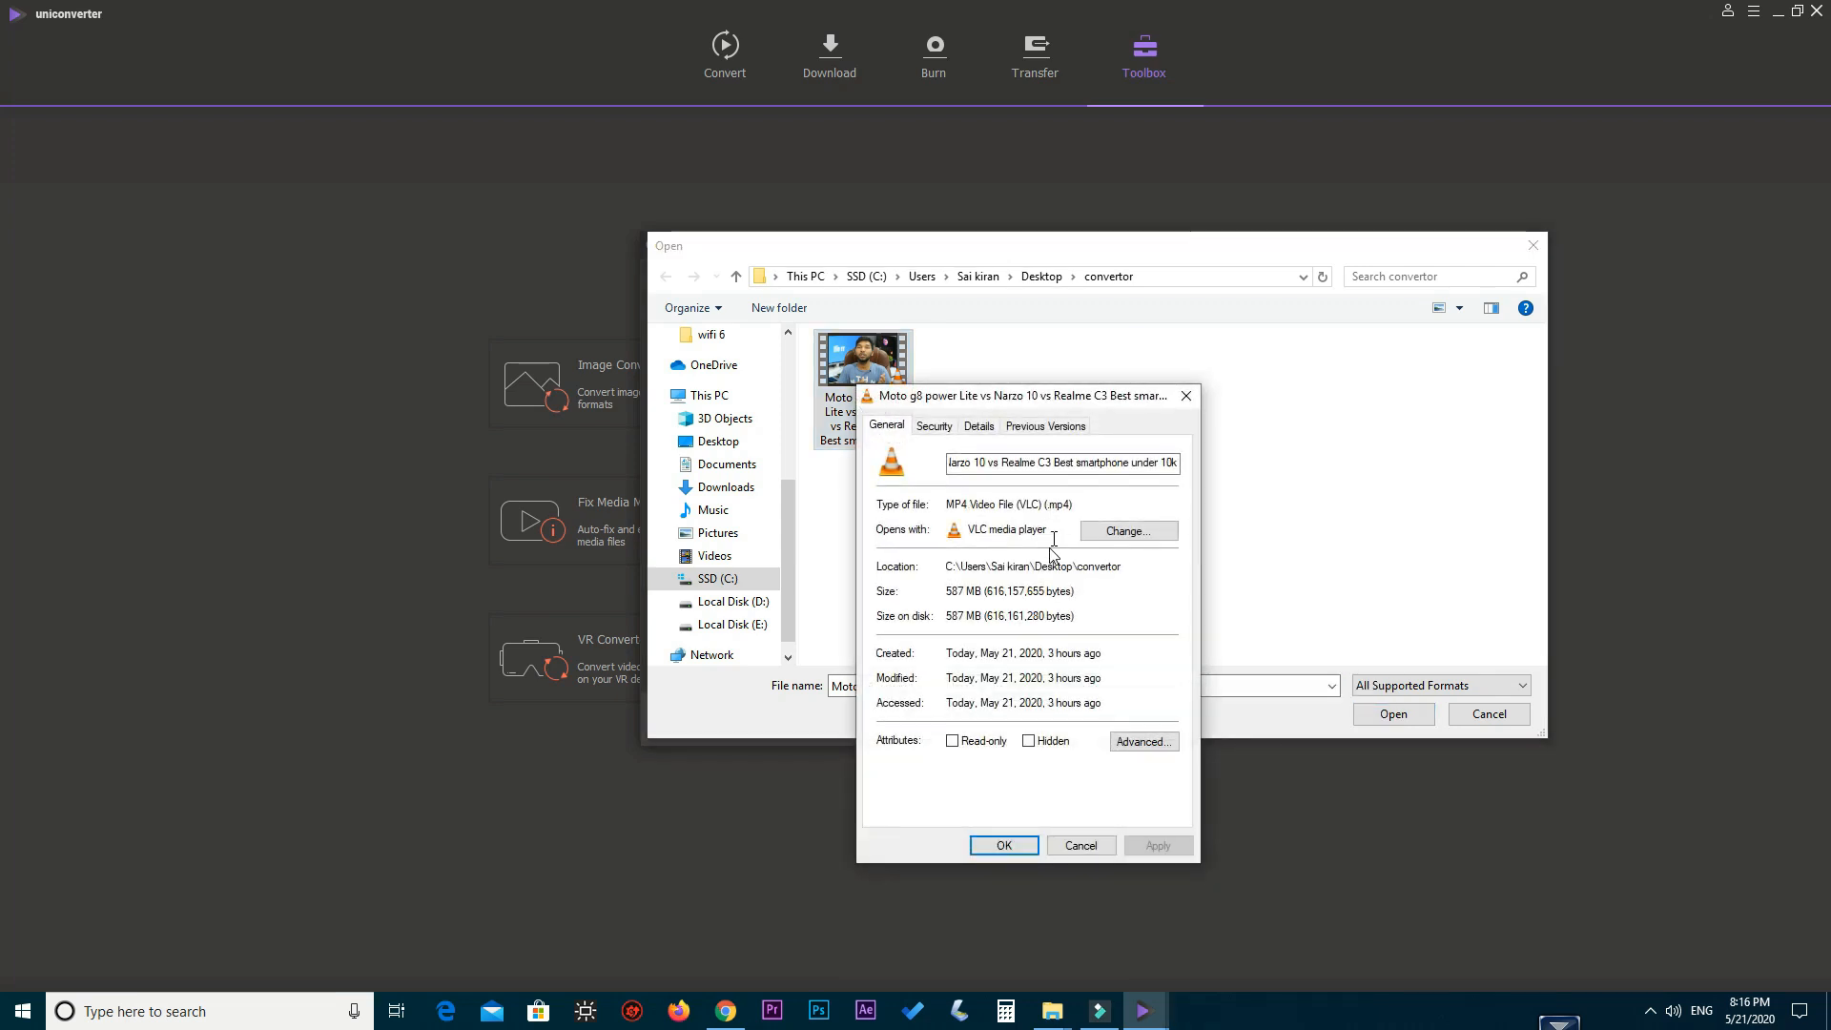
{"action": "double_click", "coordinate": [955, 592]}
{"action": "left_click", "coordinate": [1004, 845]}
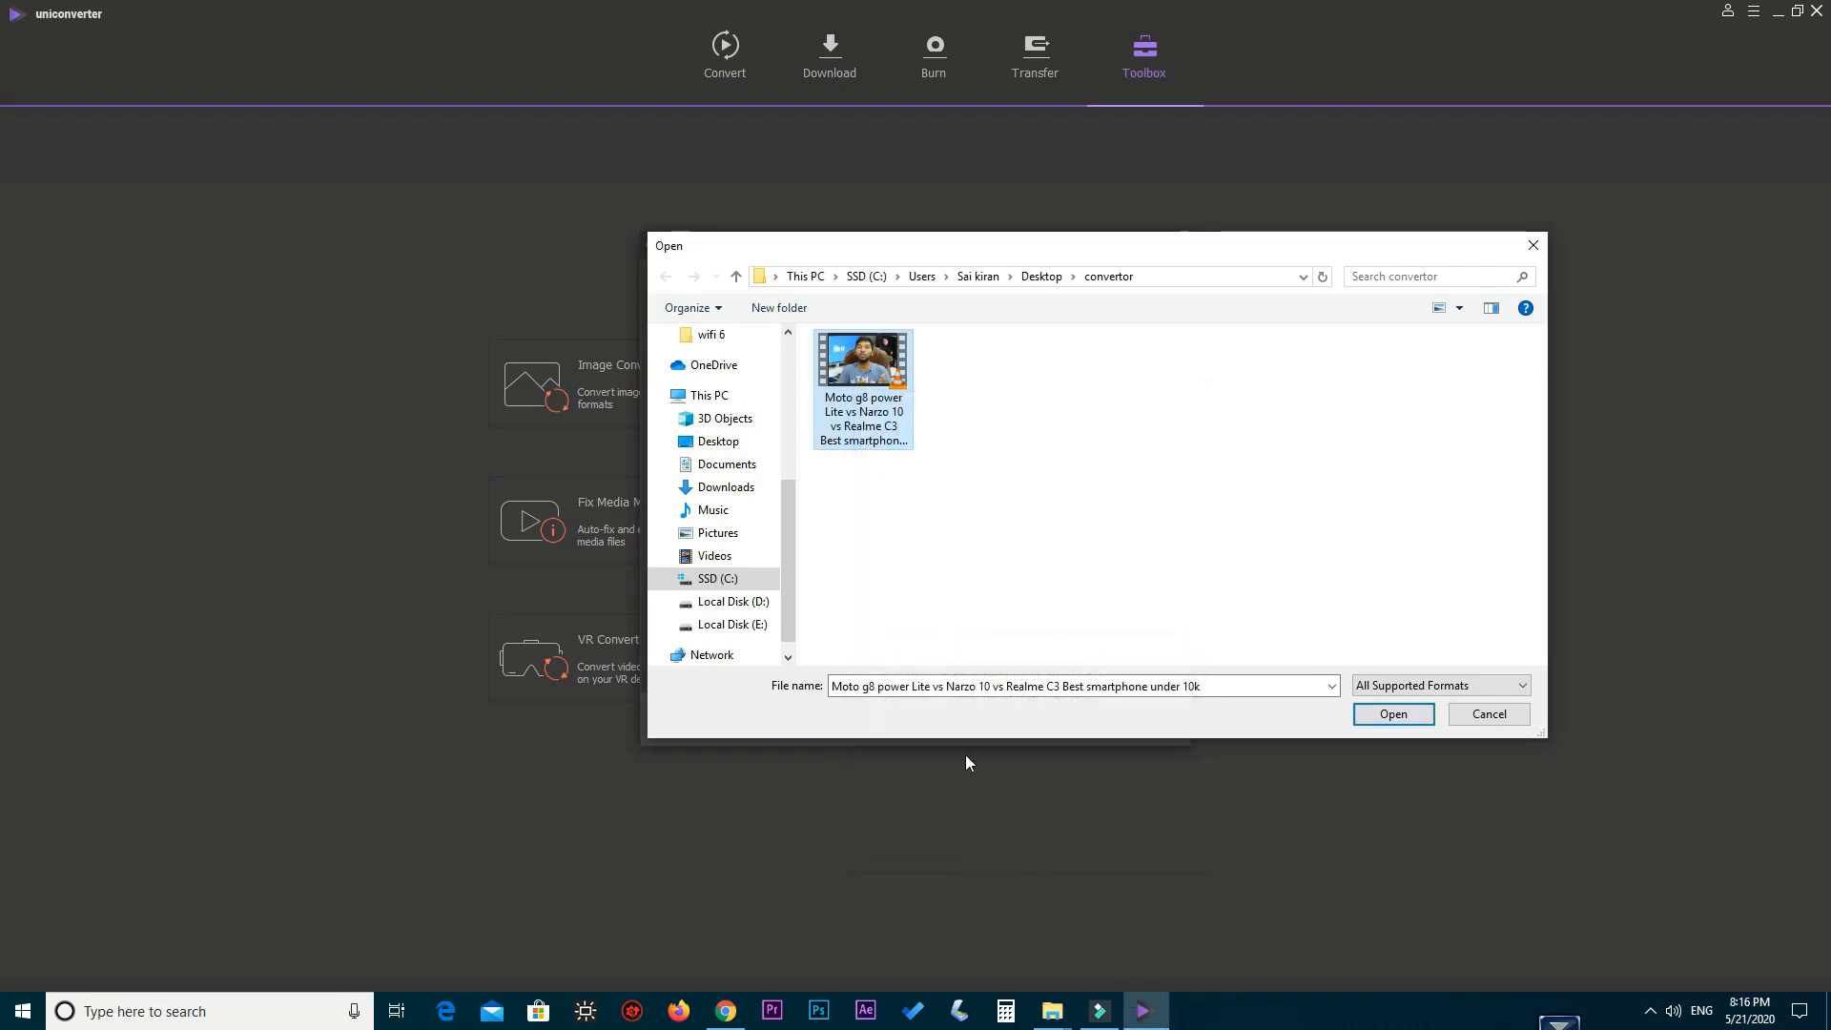
Step: Load the selected video for compression, reduce its target file size to less than half, and compress it as MP4
{"action": "left_click", "coordinate": [1393, 714]}
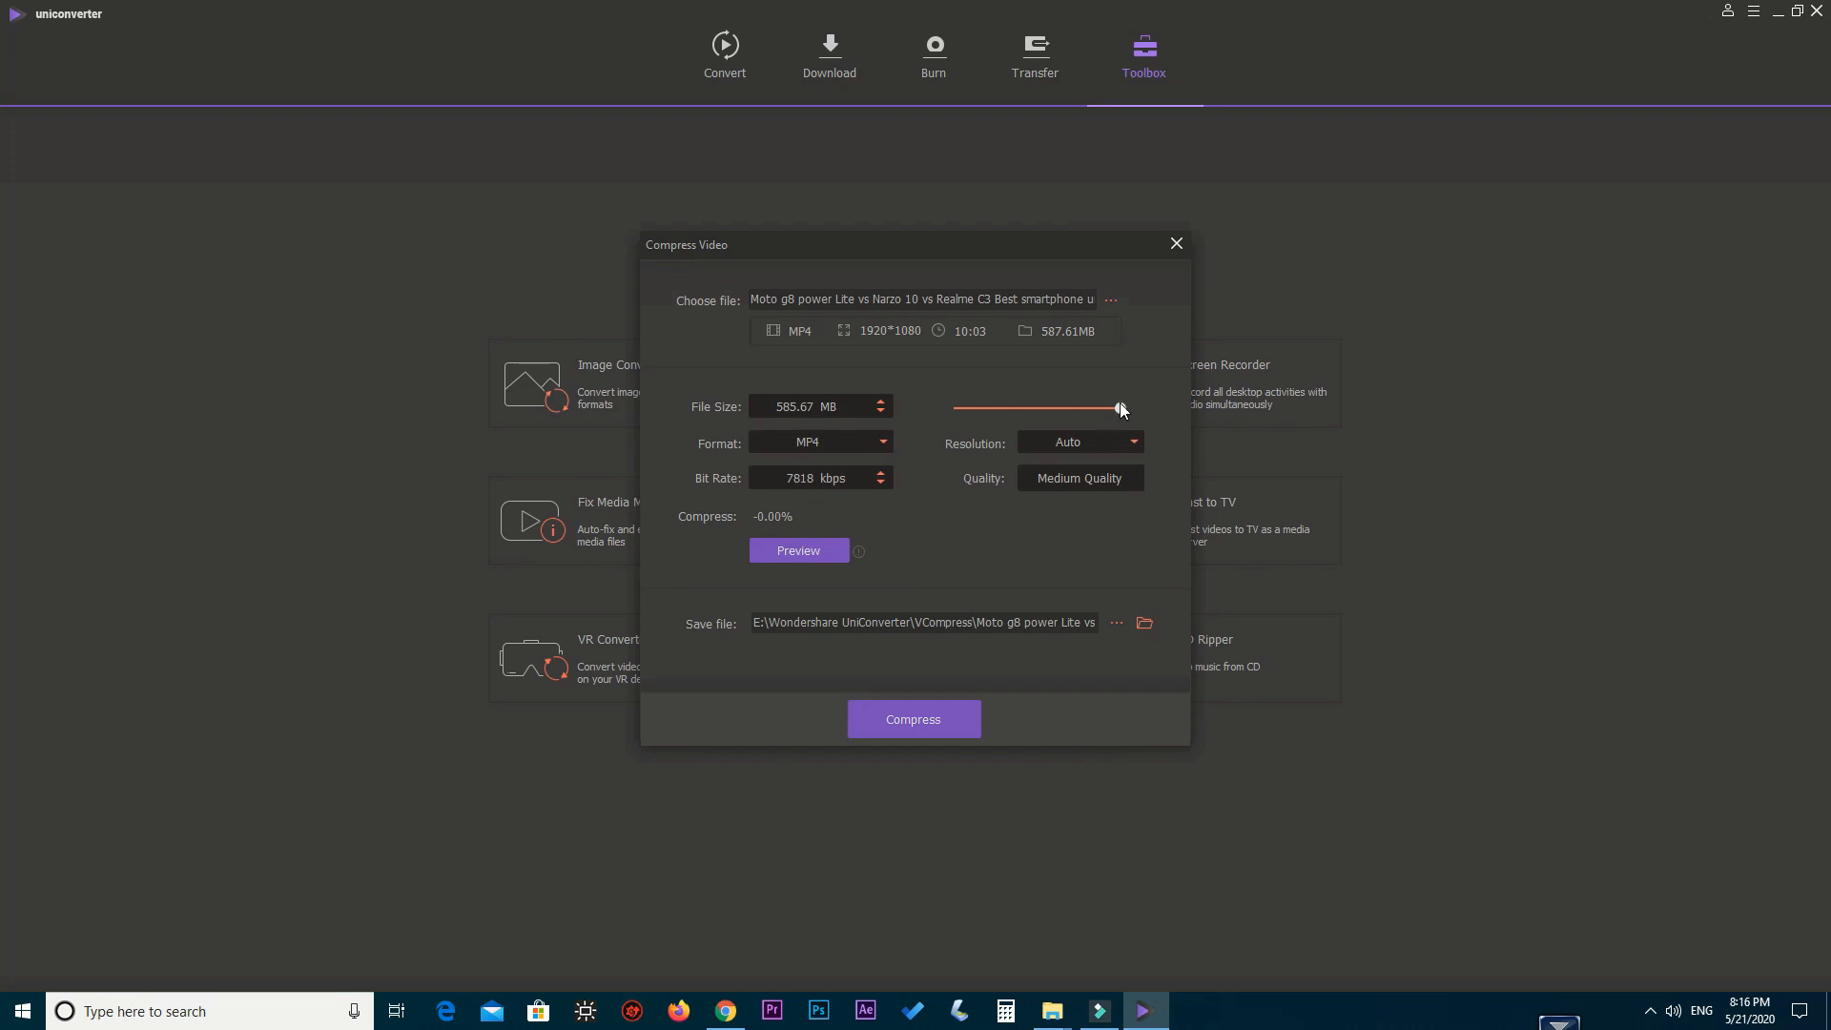
{"action": "left_click_drag", "start_coordinate": [1119, 409], "coordinate": [1015, 438]}
{"action": "left_click", "coordinate": [946, 721]}
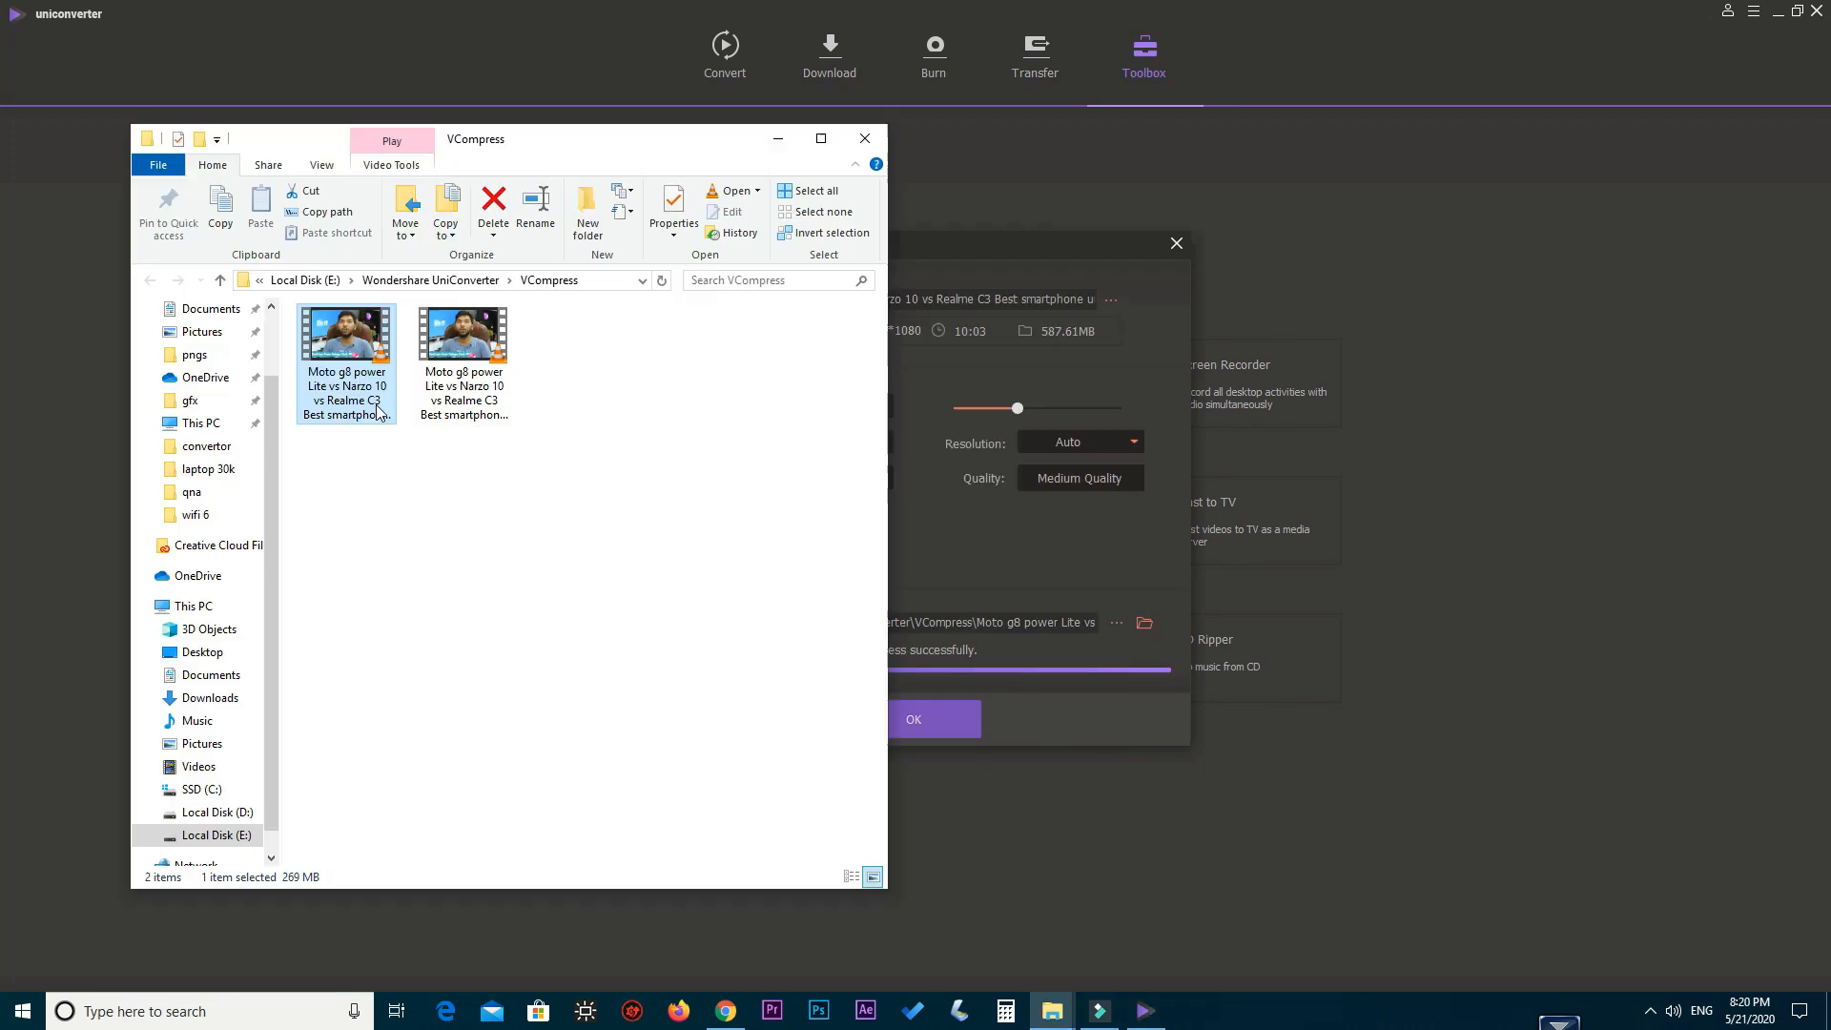
Step: Check the compressed video's file size in its properties and play the video in VLC to judge its quality
{"action": "left_click", "coordinate": [352, 370]}
{"action": "right_click", "coordinate": [353, 370]}
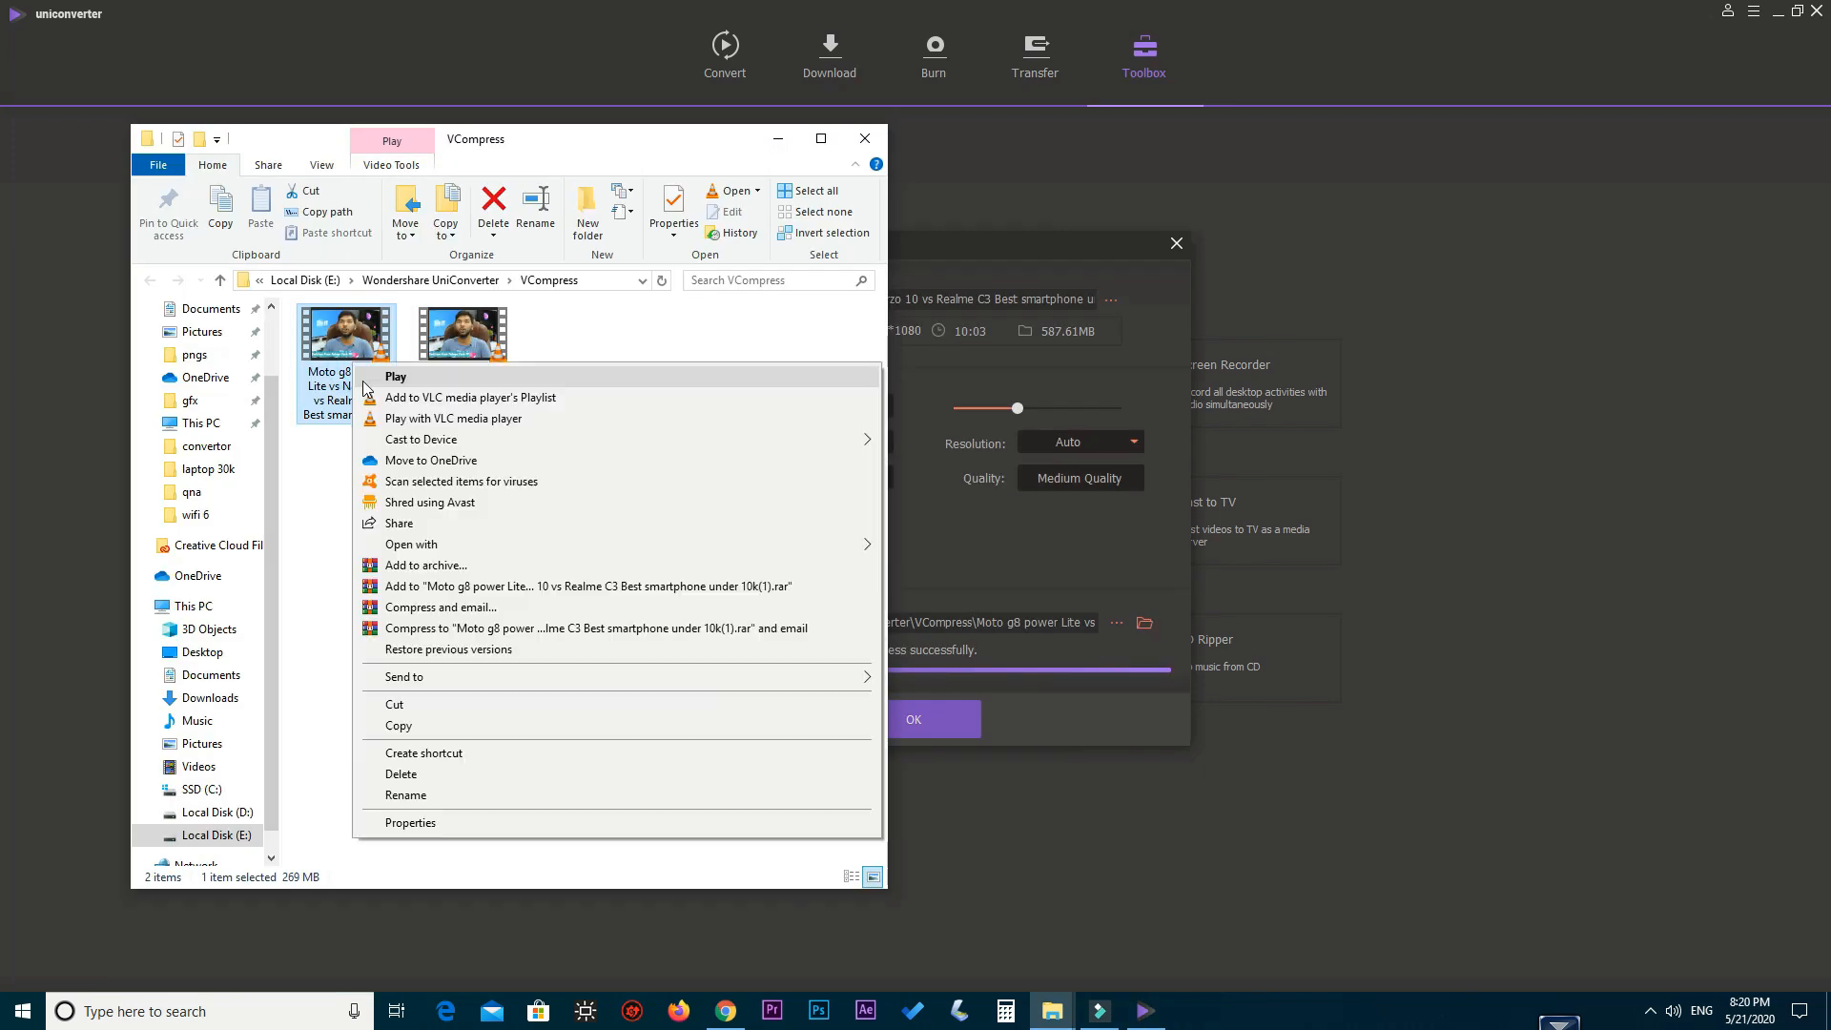
{"action": "left_click", "coordinate": [448, 835]}
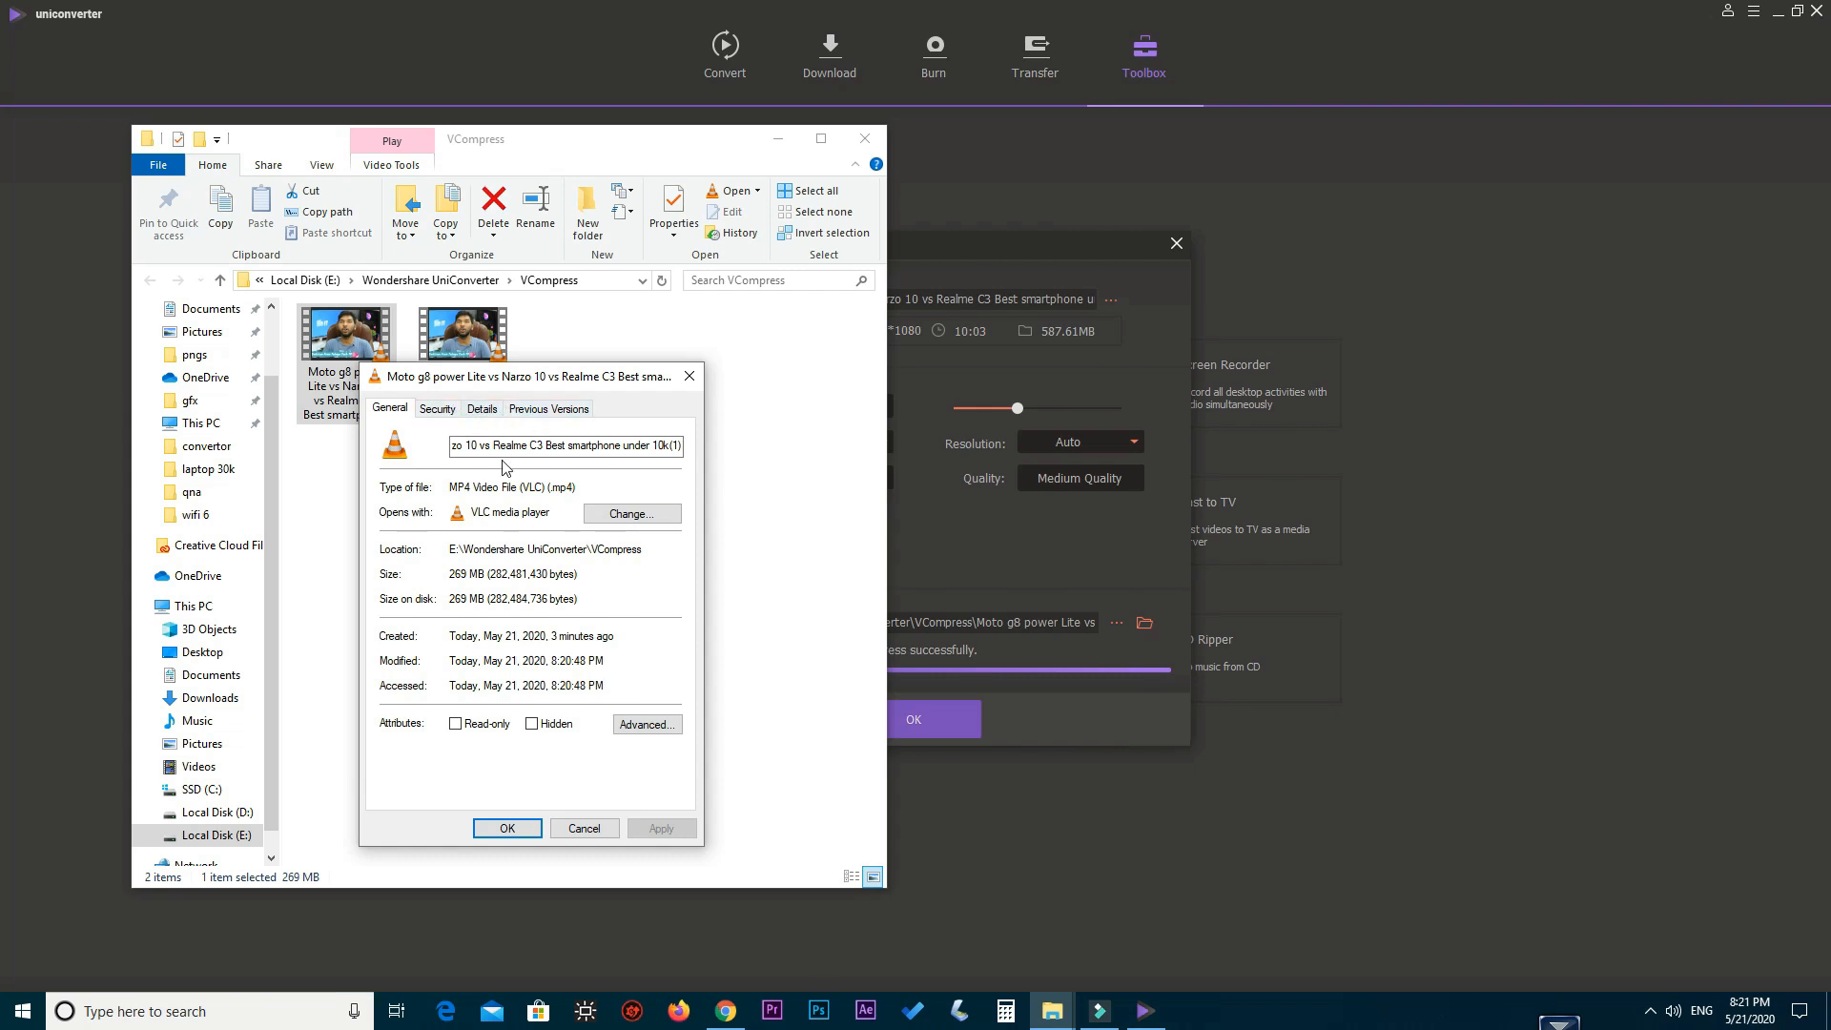
{"action": "left_click", "coordinate": [466, 570]}
{"action": "left_click", "coordinate": [523, 828]}
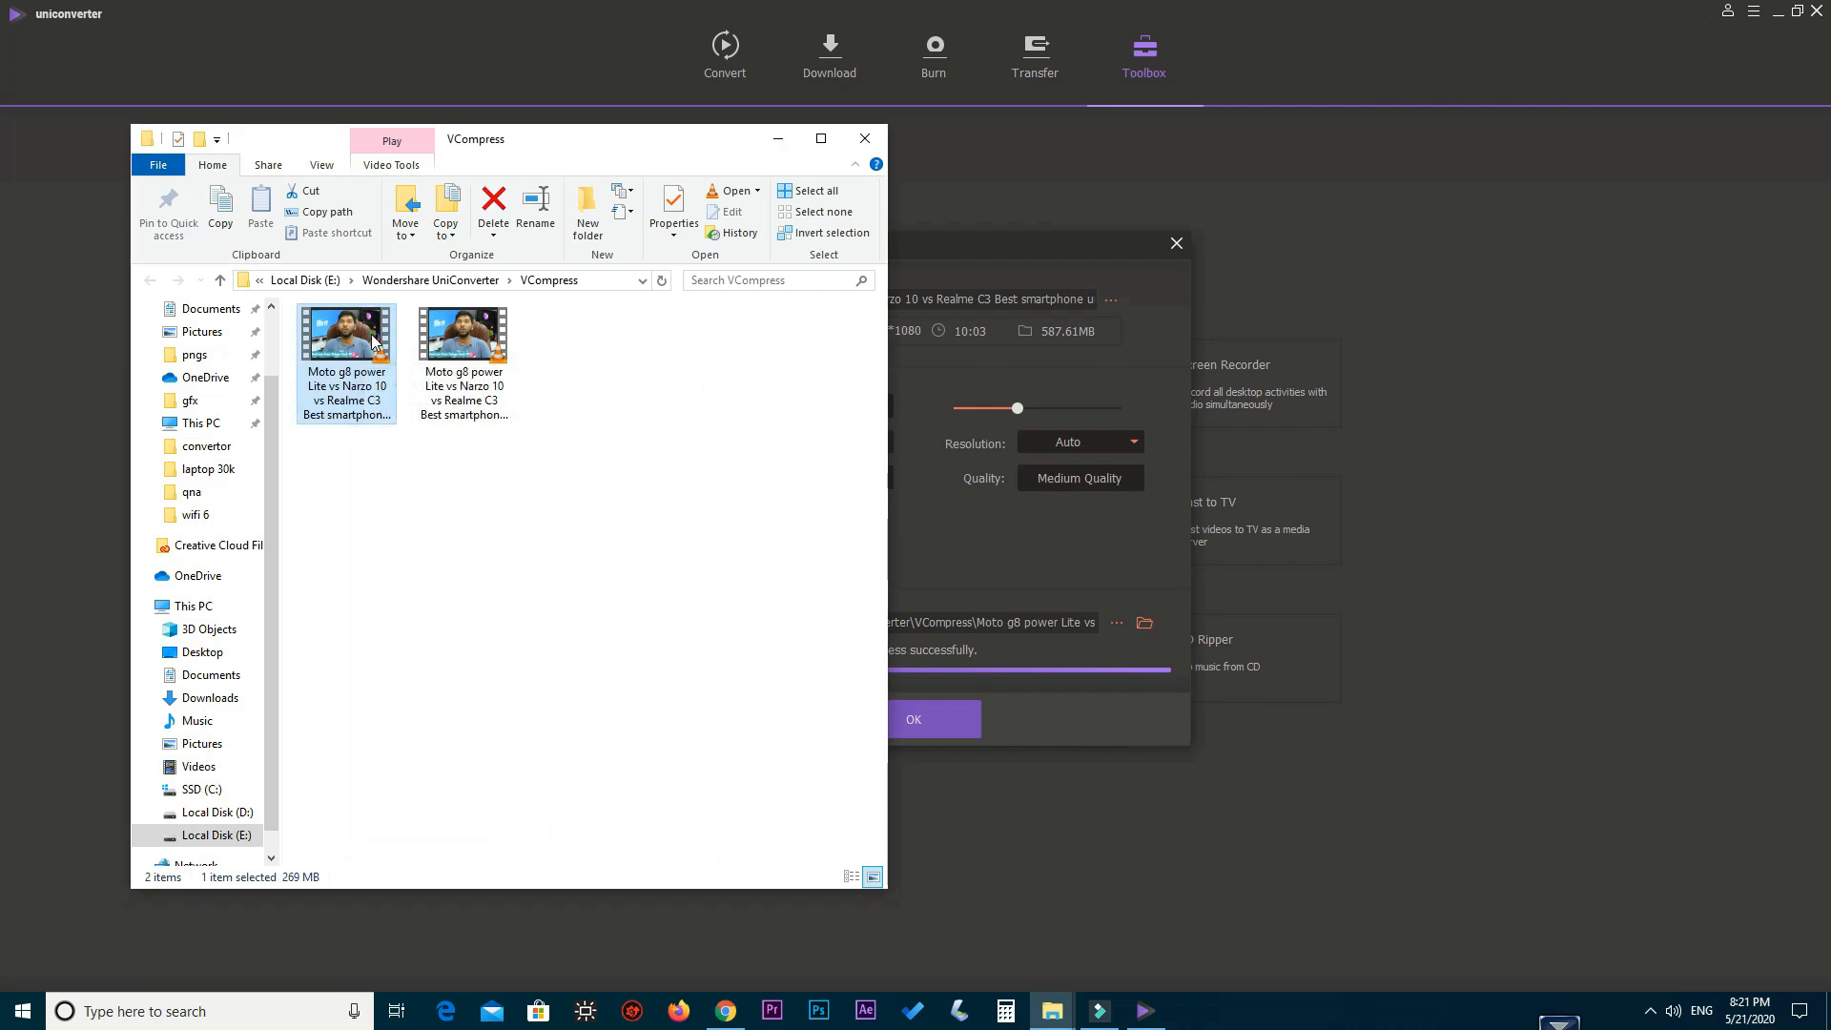
{"action": "double_click", "coordinate": [368, 331]}
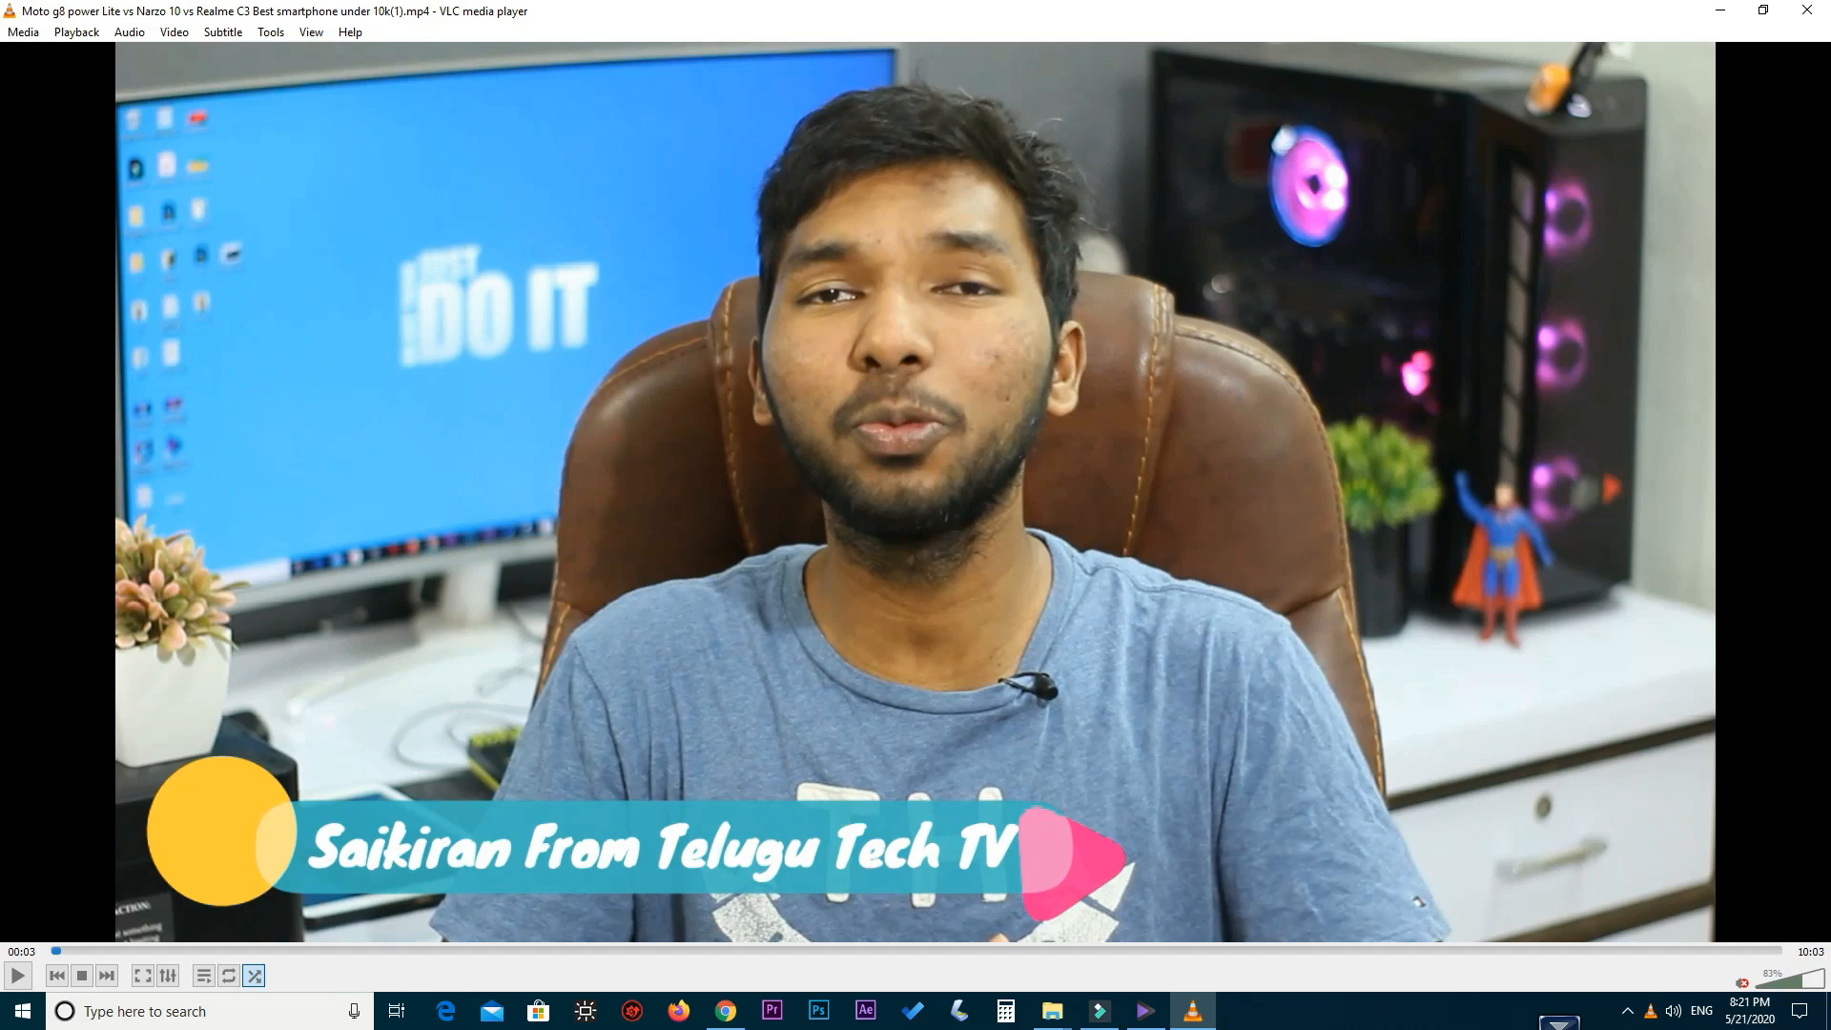
{"action": "double_click", "coordinate": [1234, 392]}
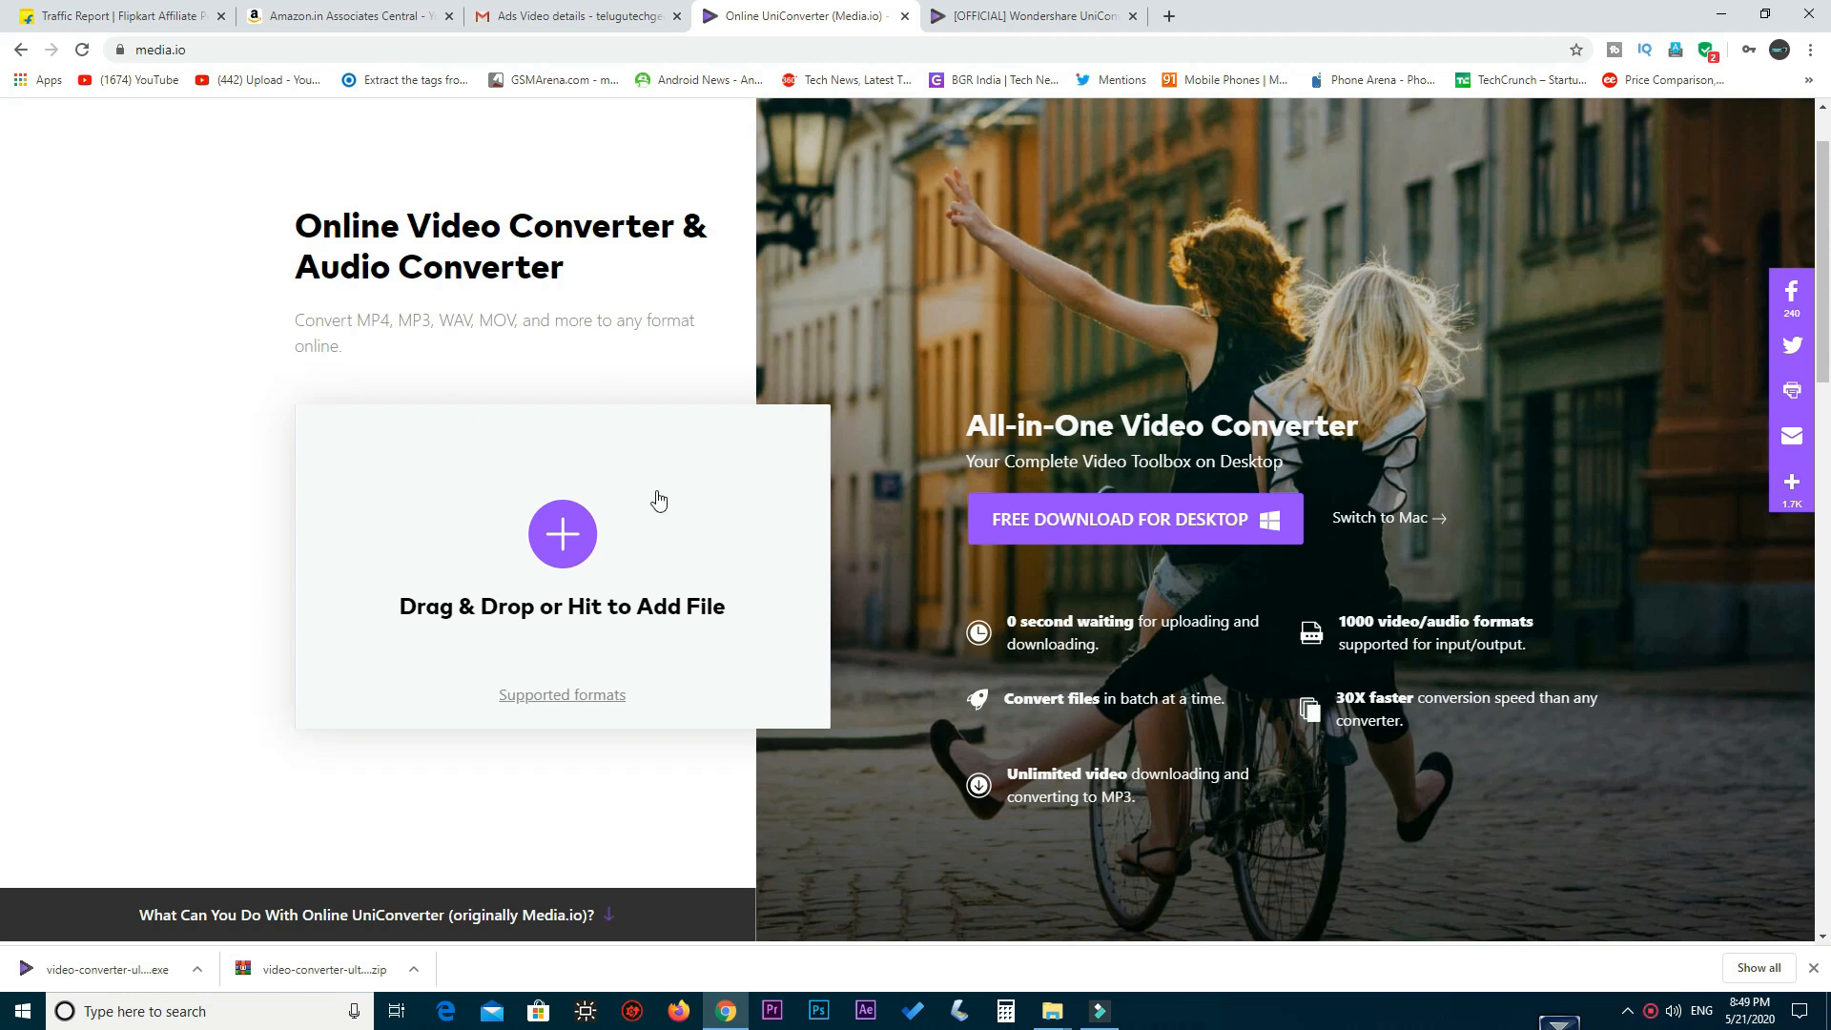
Step: Add the file MVI_0350.MOV to the online converter on media.io
{"action": "scroll", "coordinate": [654, 497], "scroll_direction": "up", "scroll_amount": 1}
{"action": "scroll", "coordinate": [917, 518], "scroll_direction": "down", "scroll_amount": 3}
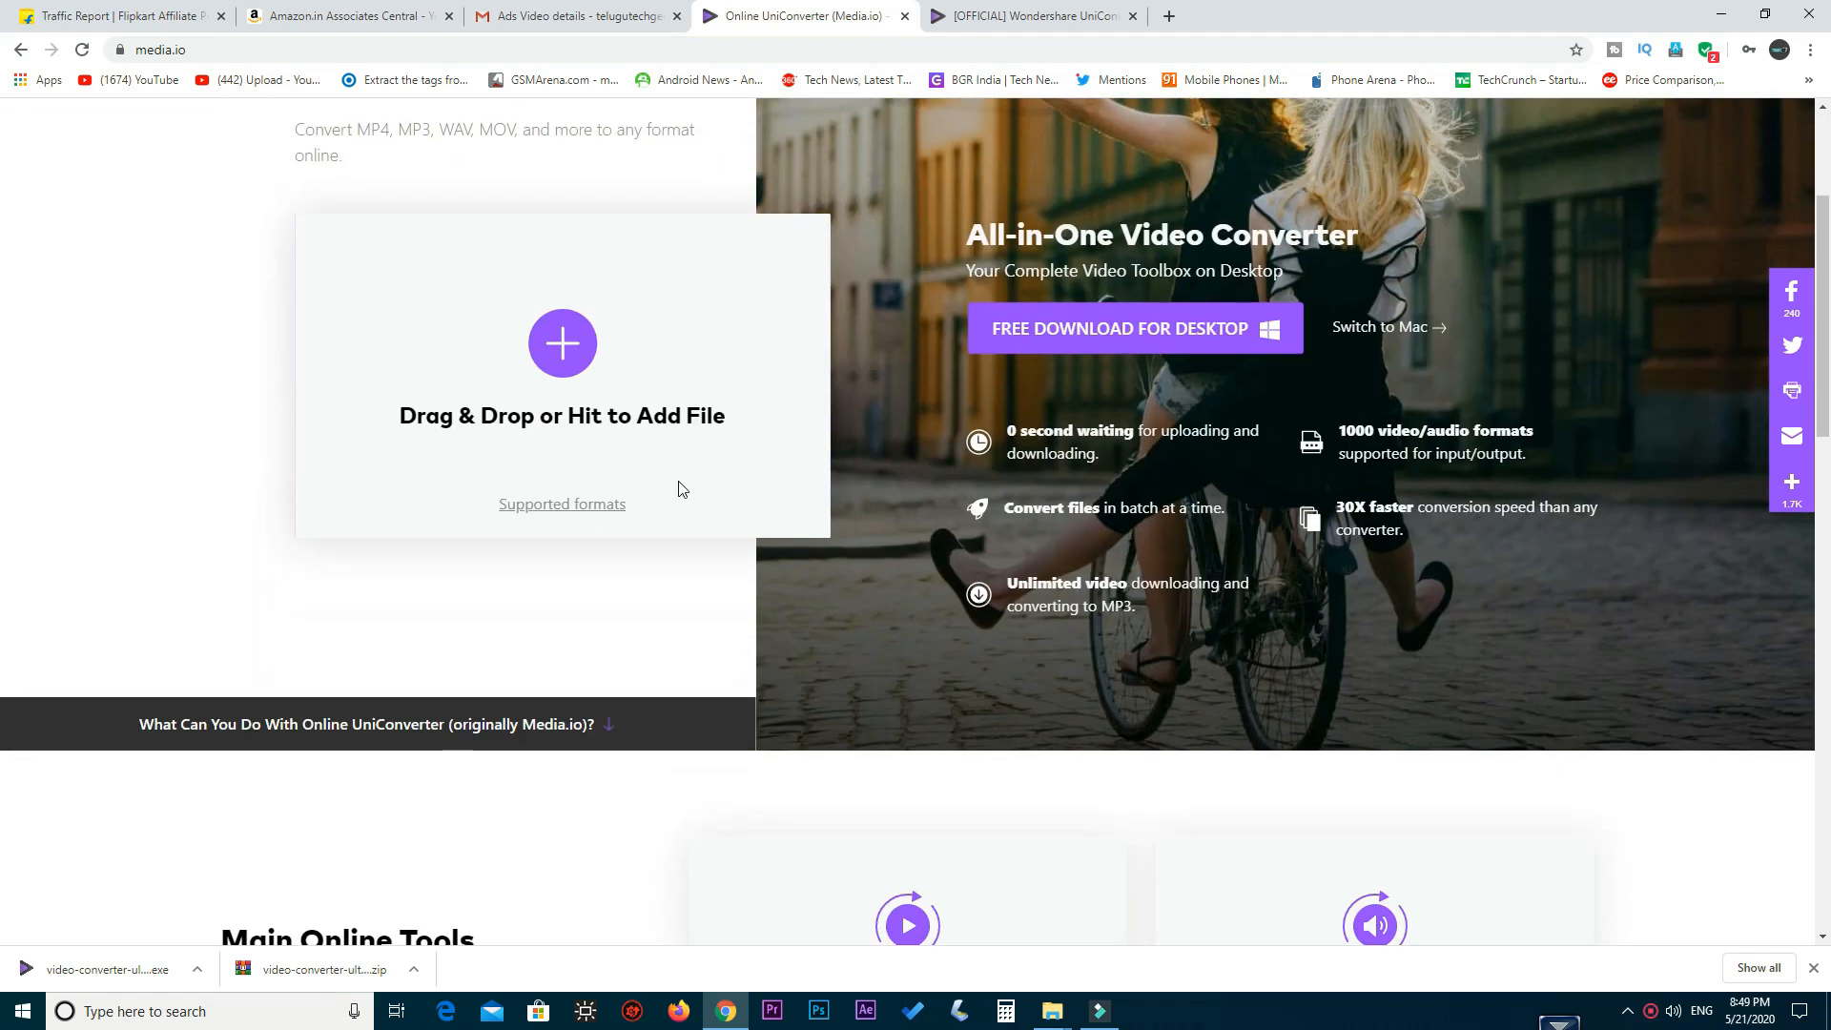
{"action": "left_click", "coordinate": [565, 362]}
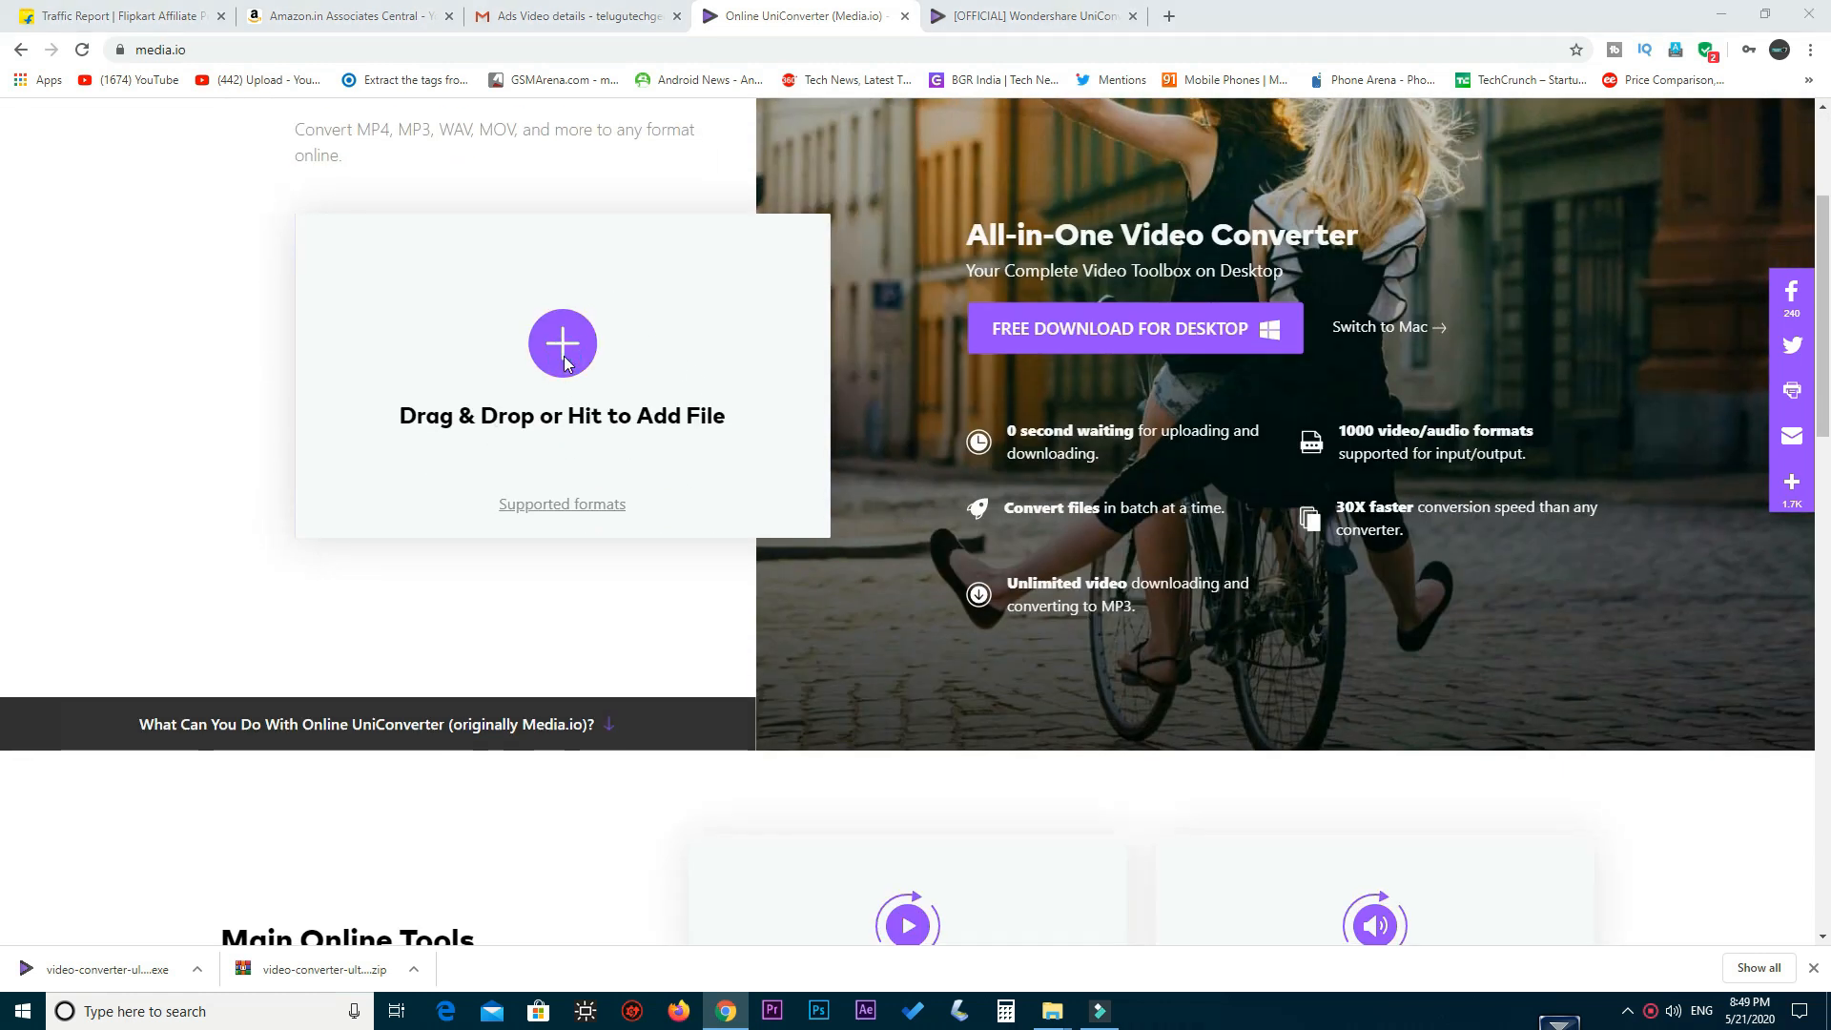
{"action": "double_click", "coordinate": [456, 150]}
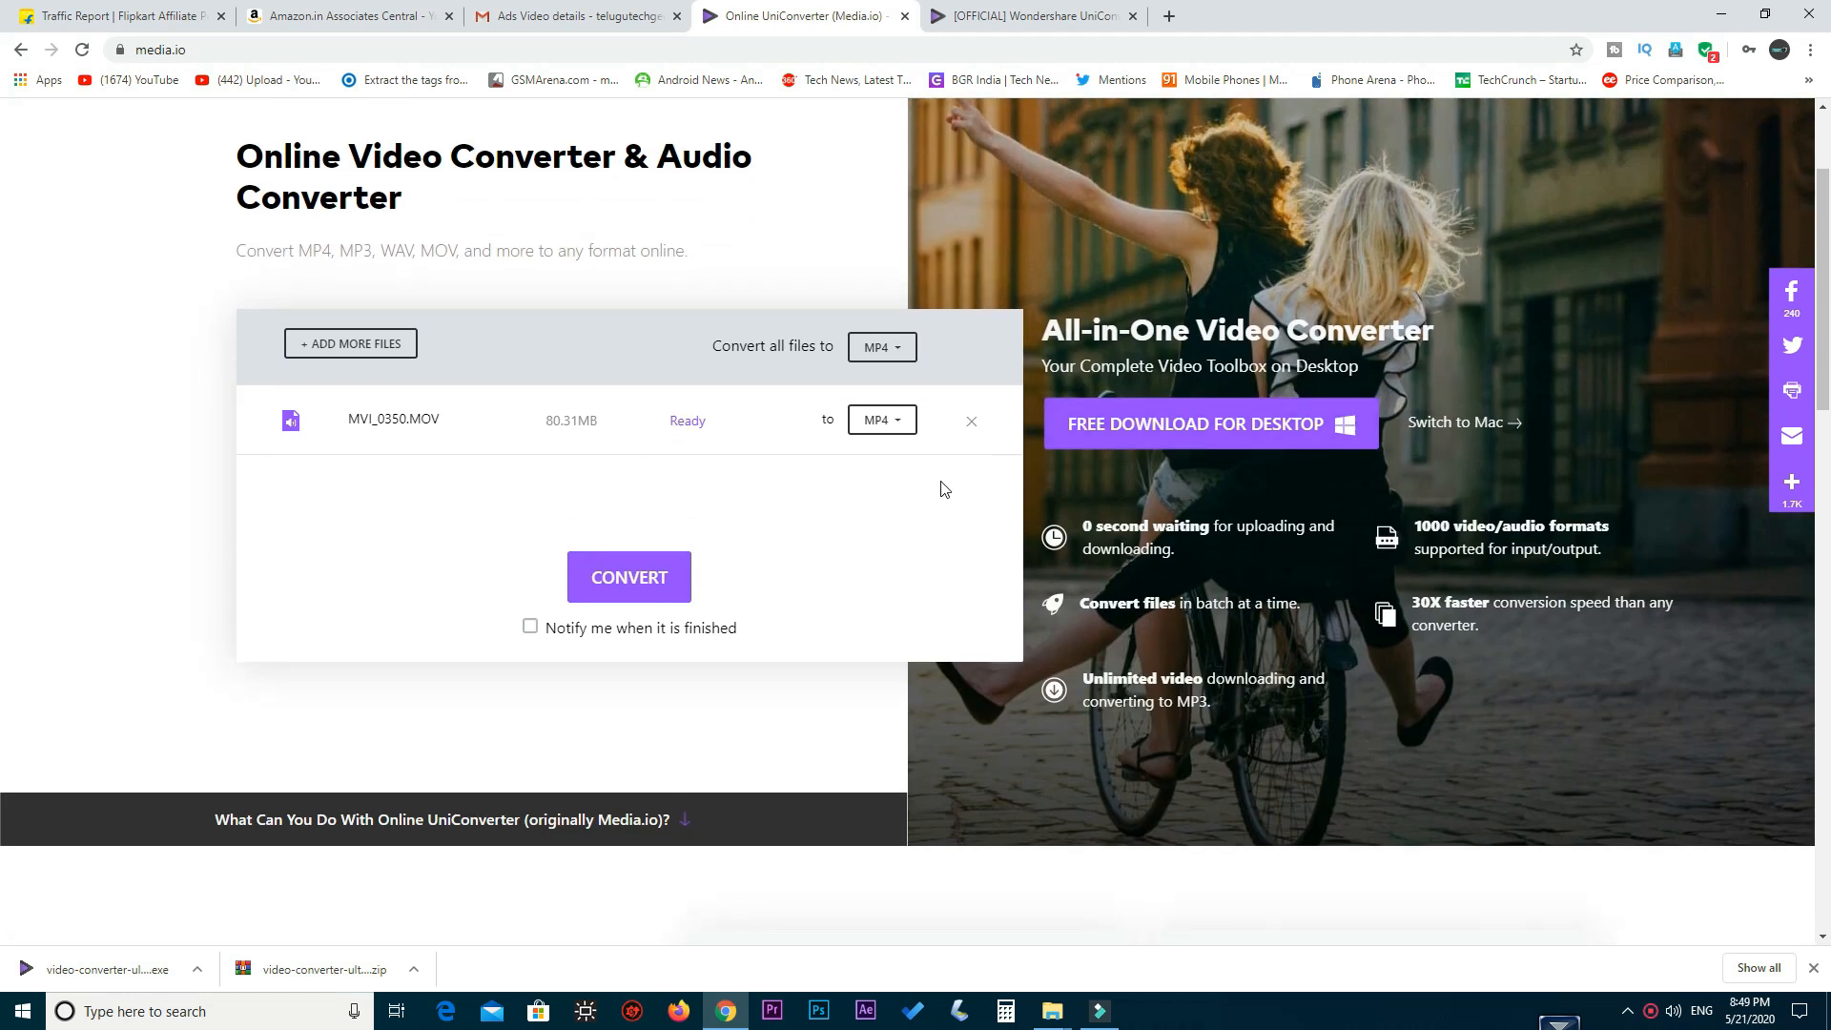
Step: Set the output format of MVI_0350.MOV to AVI and start the online conversion
{"action": "left_click", "coordinate": [897, 424]}
{"action": "scroll", "coordinate": [890, 490], "scroll_direction": "down", "scroll_amount": 3}
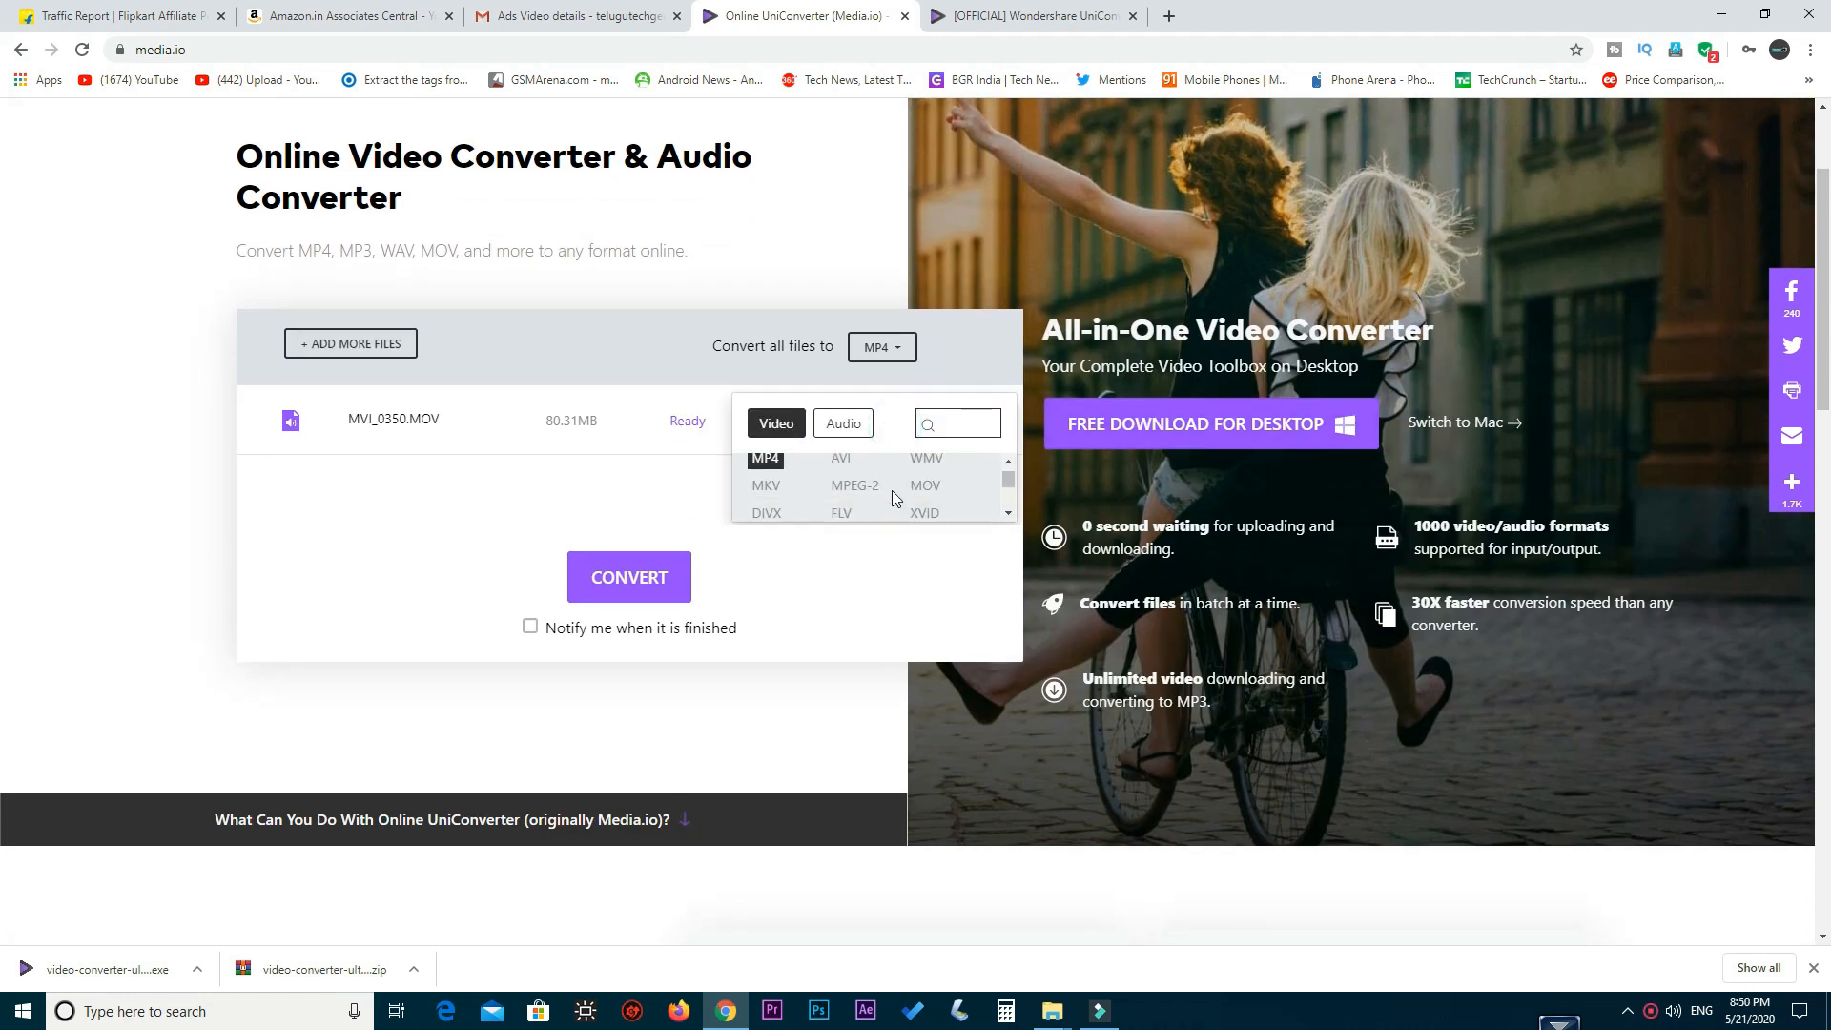
{"action": "scroll", "coordinate": [891, 490], "scroll_direction": "up", "scroll_amount": 3}
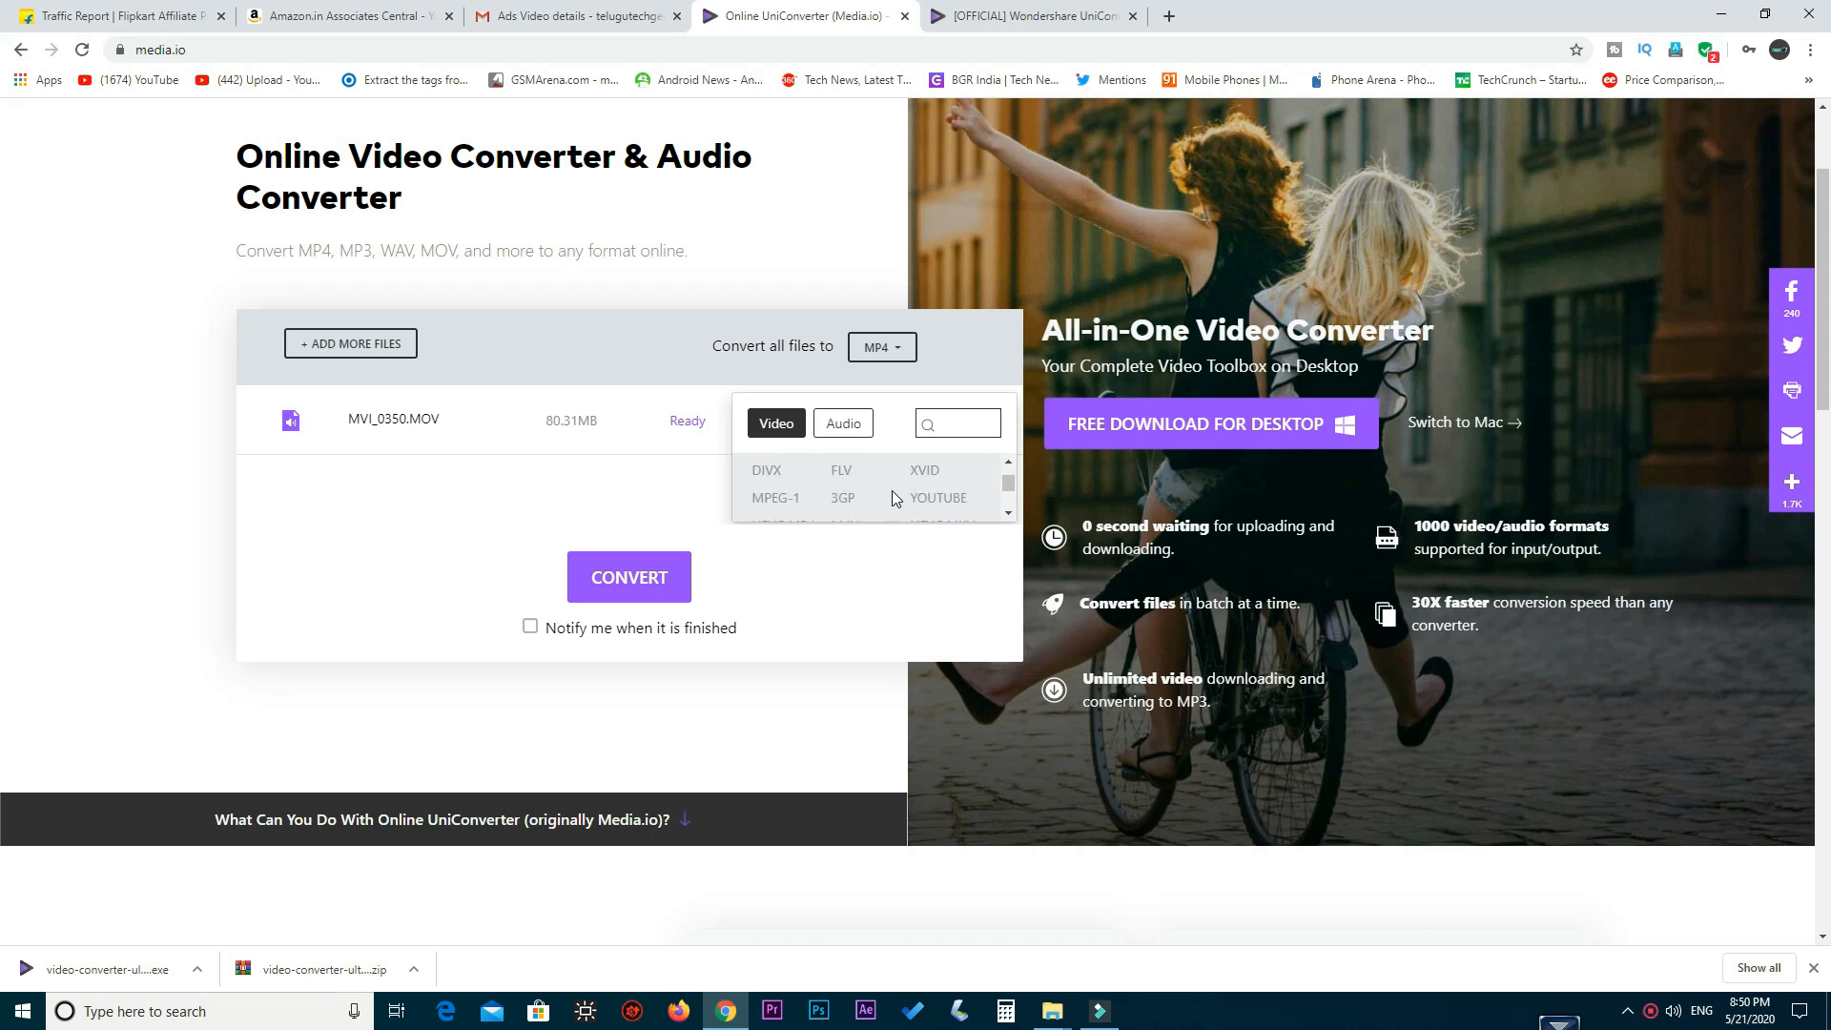
{"action": "left_click", "coordinate": [844, 477]}
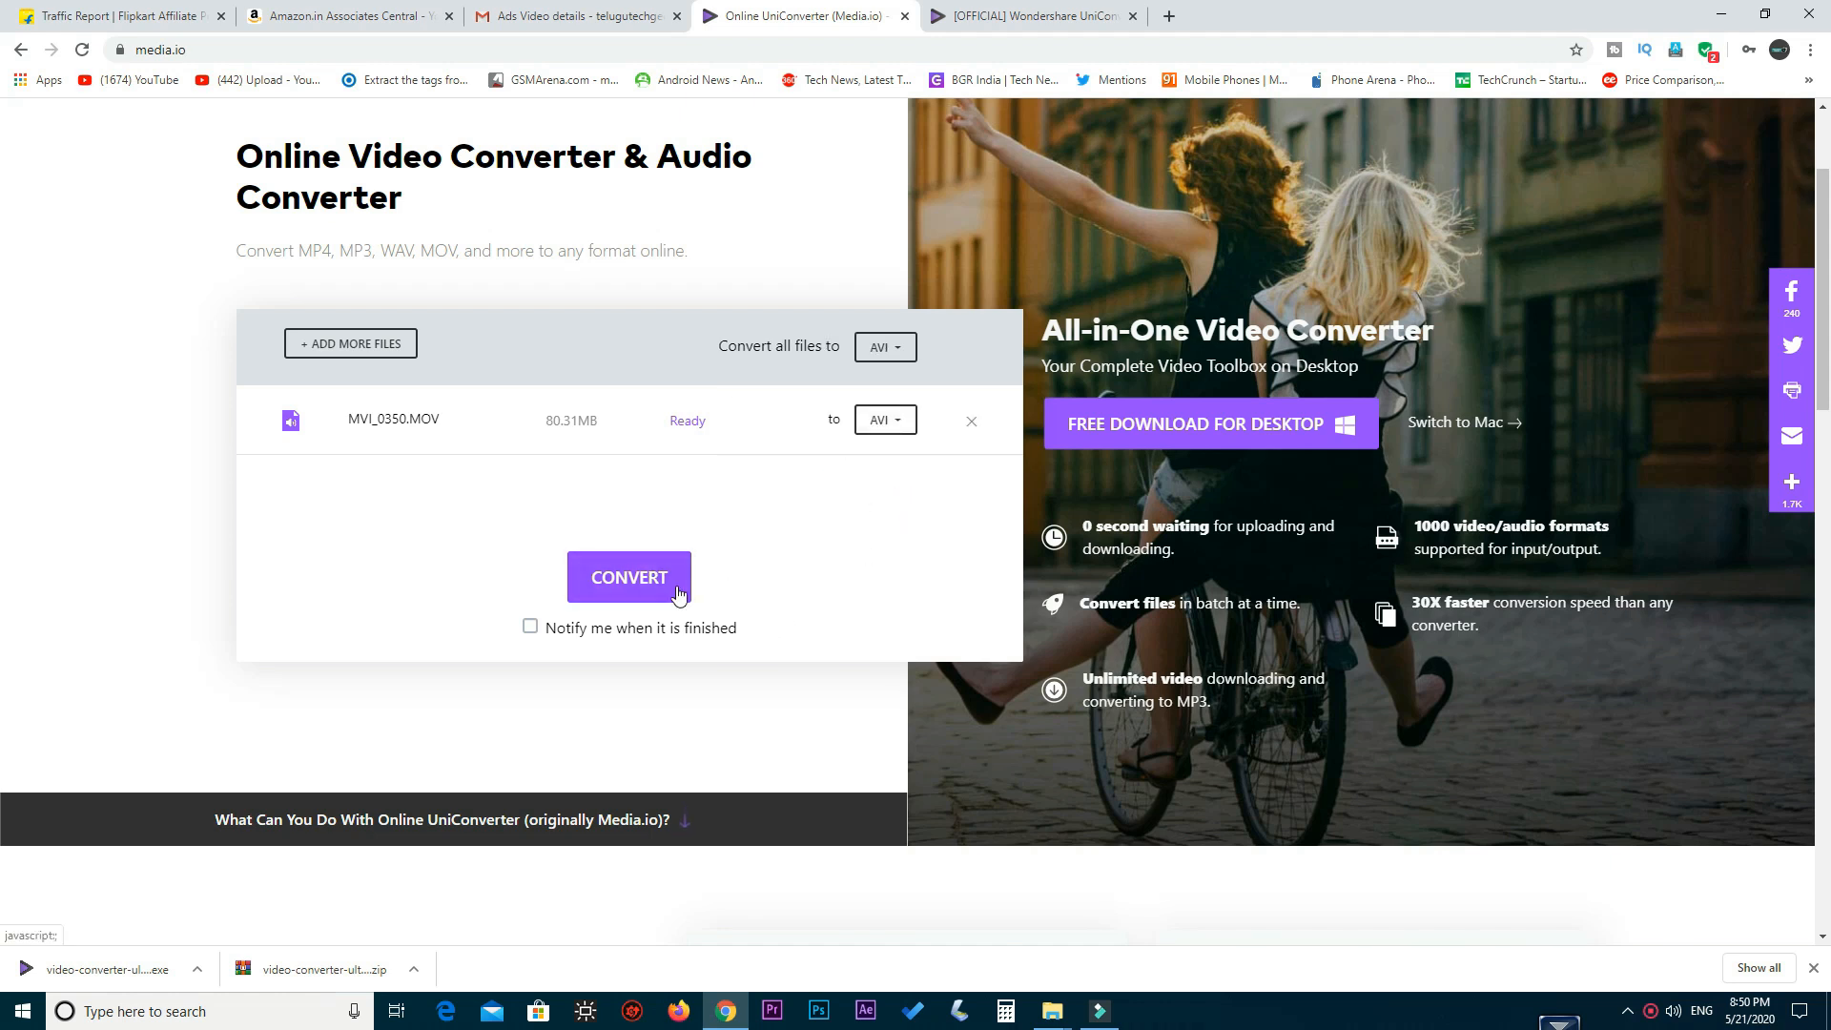
{"action": "left_click", "coordinate": [649, 580]}
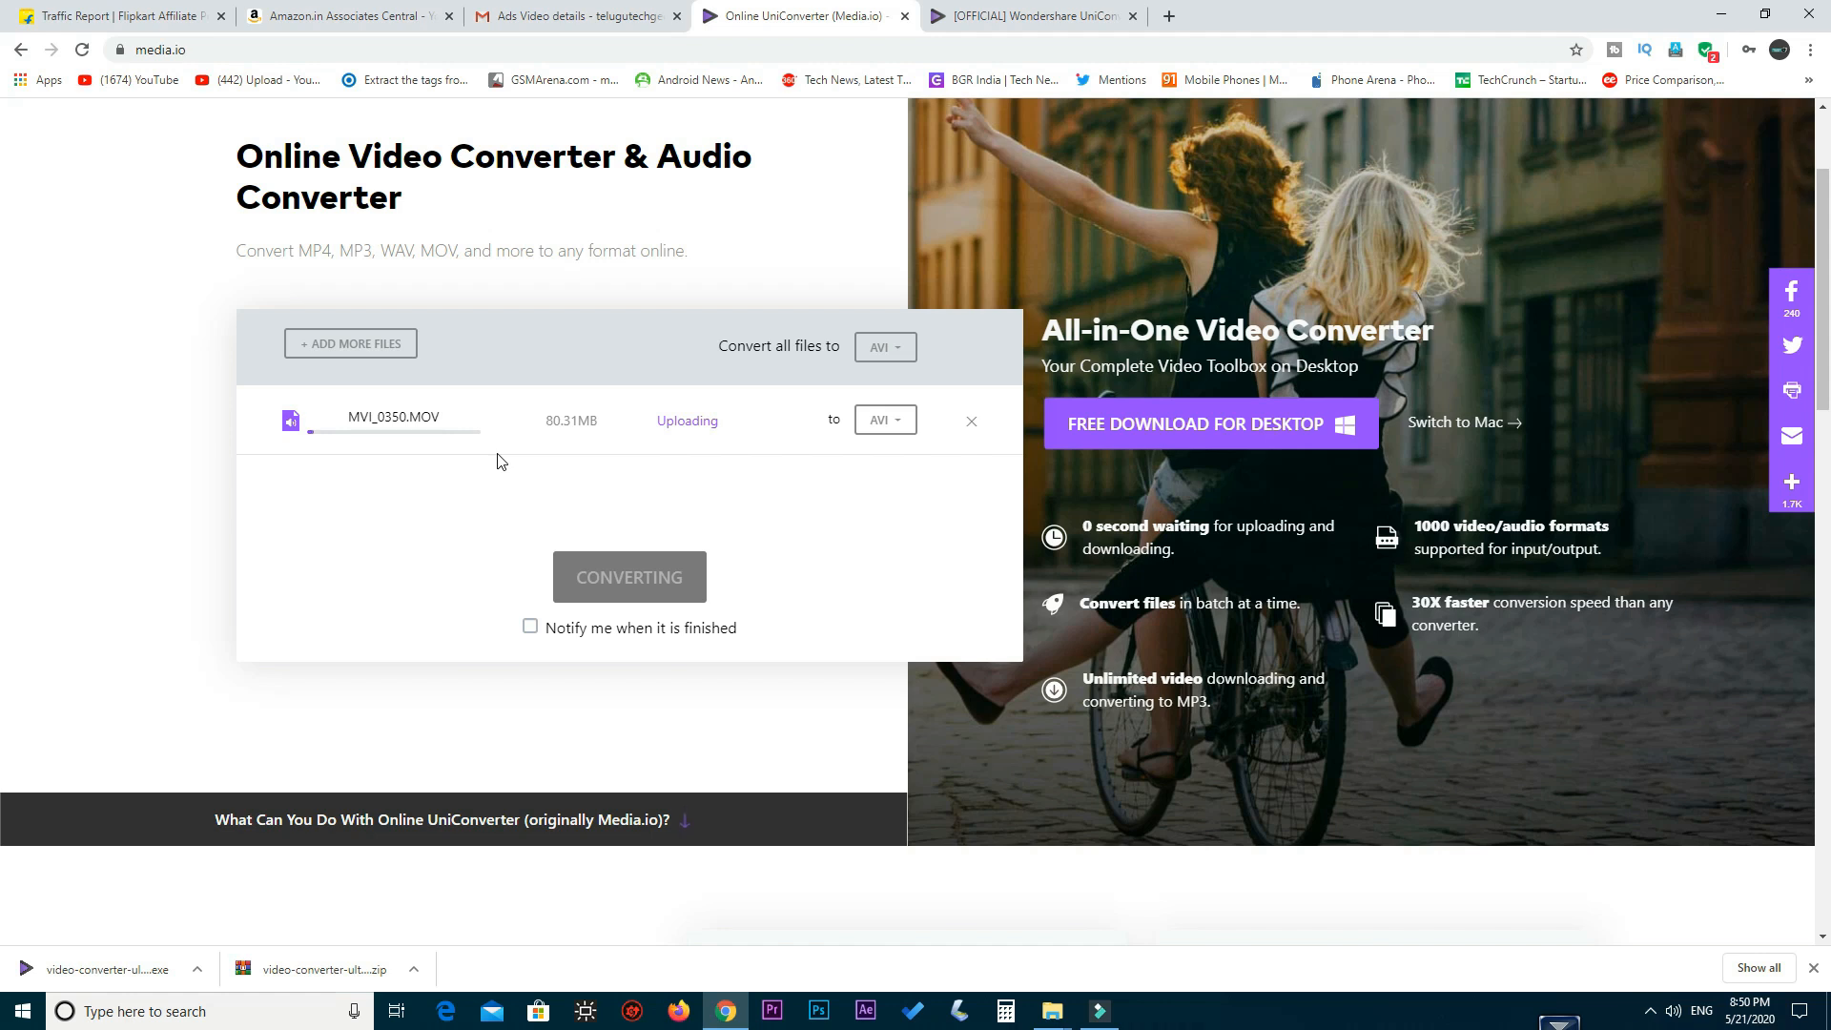
Step: Look through the Main Online Tools offered on the media.io page, from Video Converter to Audio Cutter
{"action": "scroll", "coordinate": [706, 467], "scroll_direction": "down", "scroll_amount": 7}
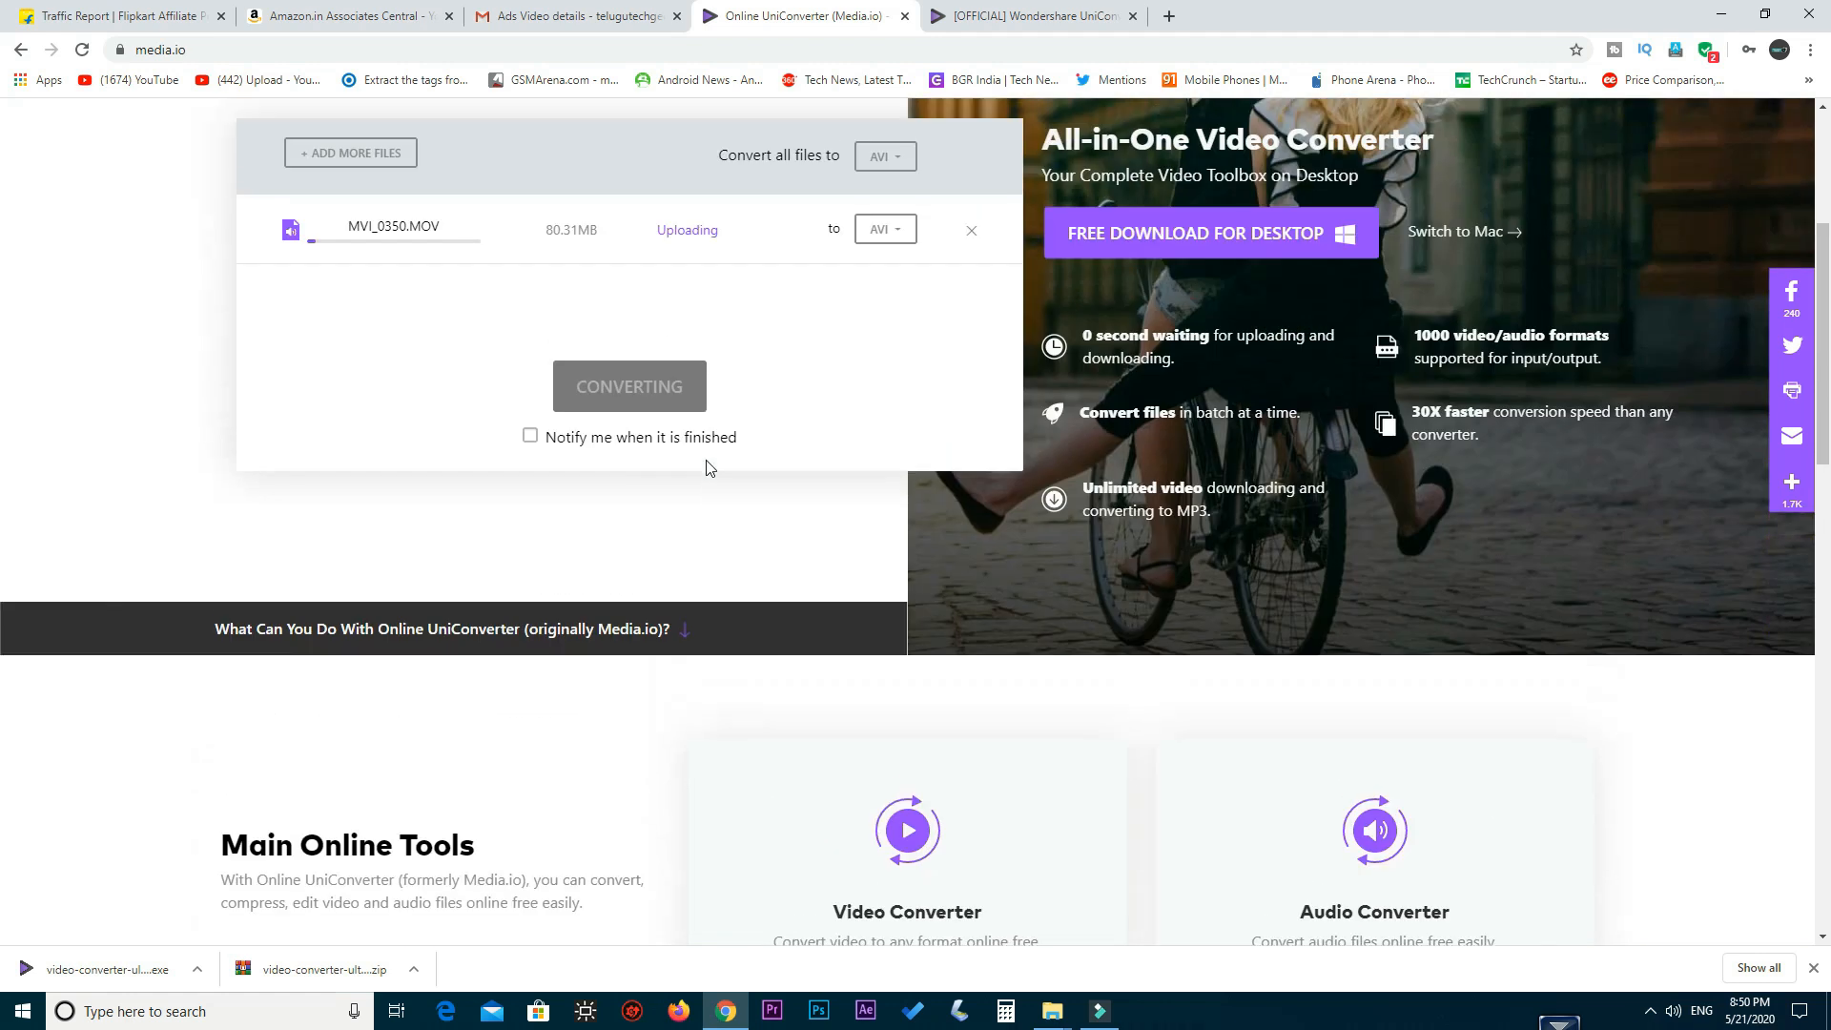
{"action": "scroll", "coordinate": [622, 397], "scroll_direction": "down", "scroll_amount": 1}
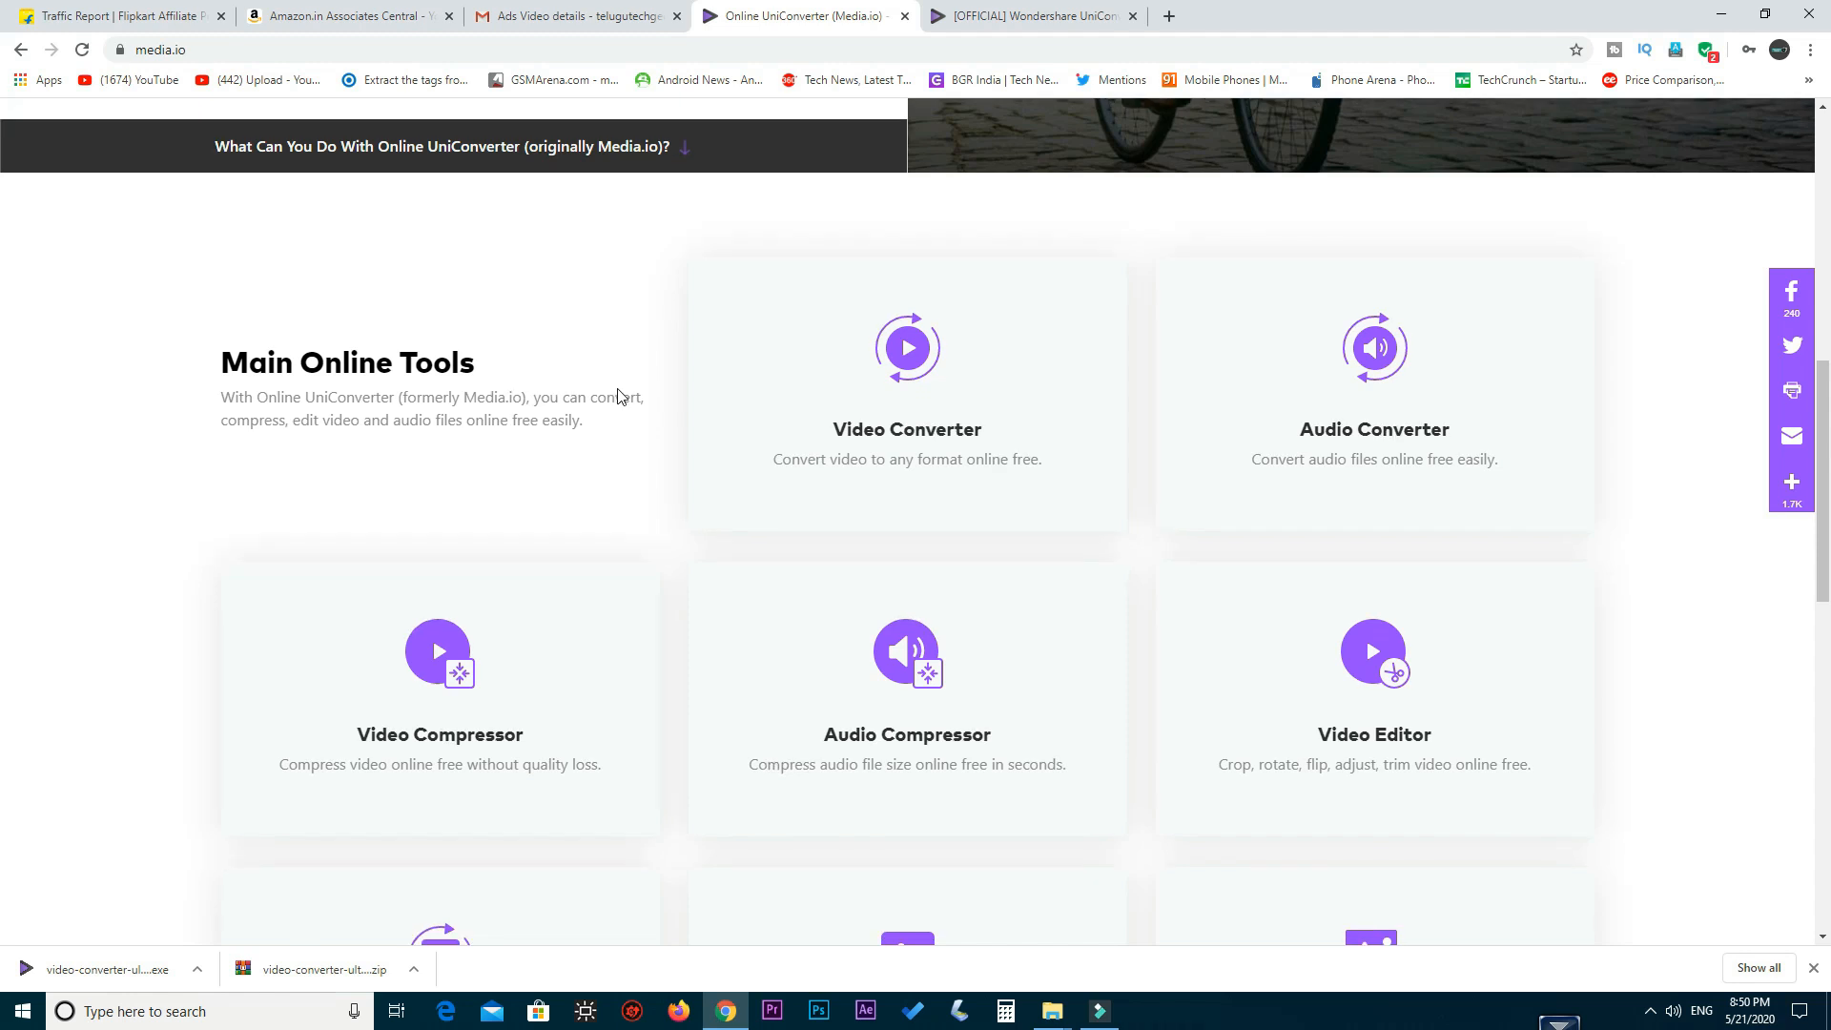
{"action": "scroll", "coordinate": [1008, 471], "scroll_direction": "down", "scroll_amount": 1}
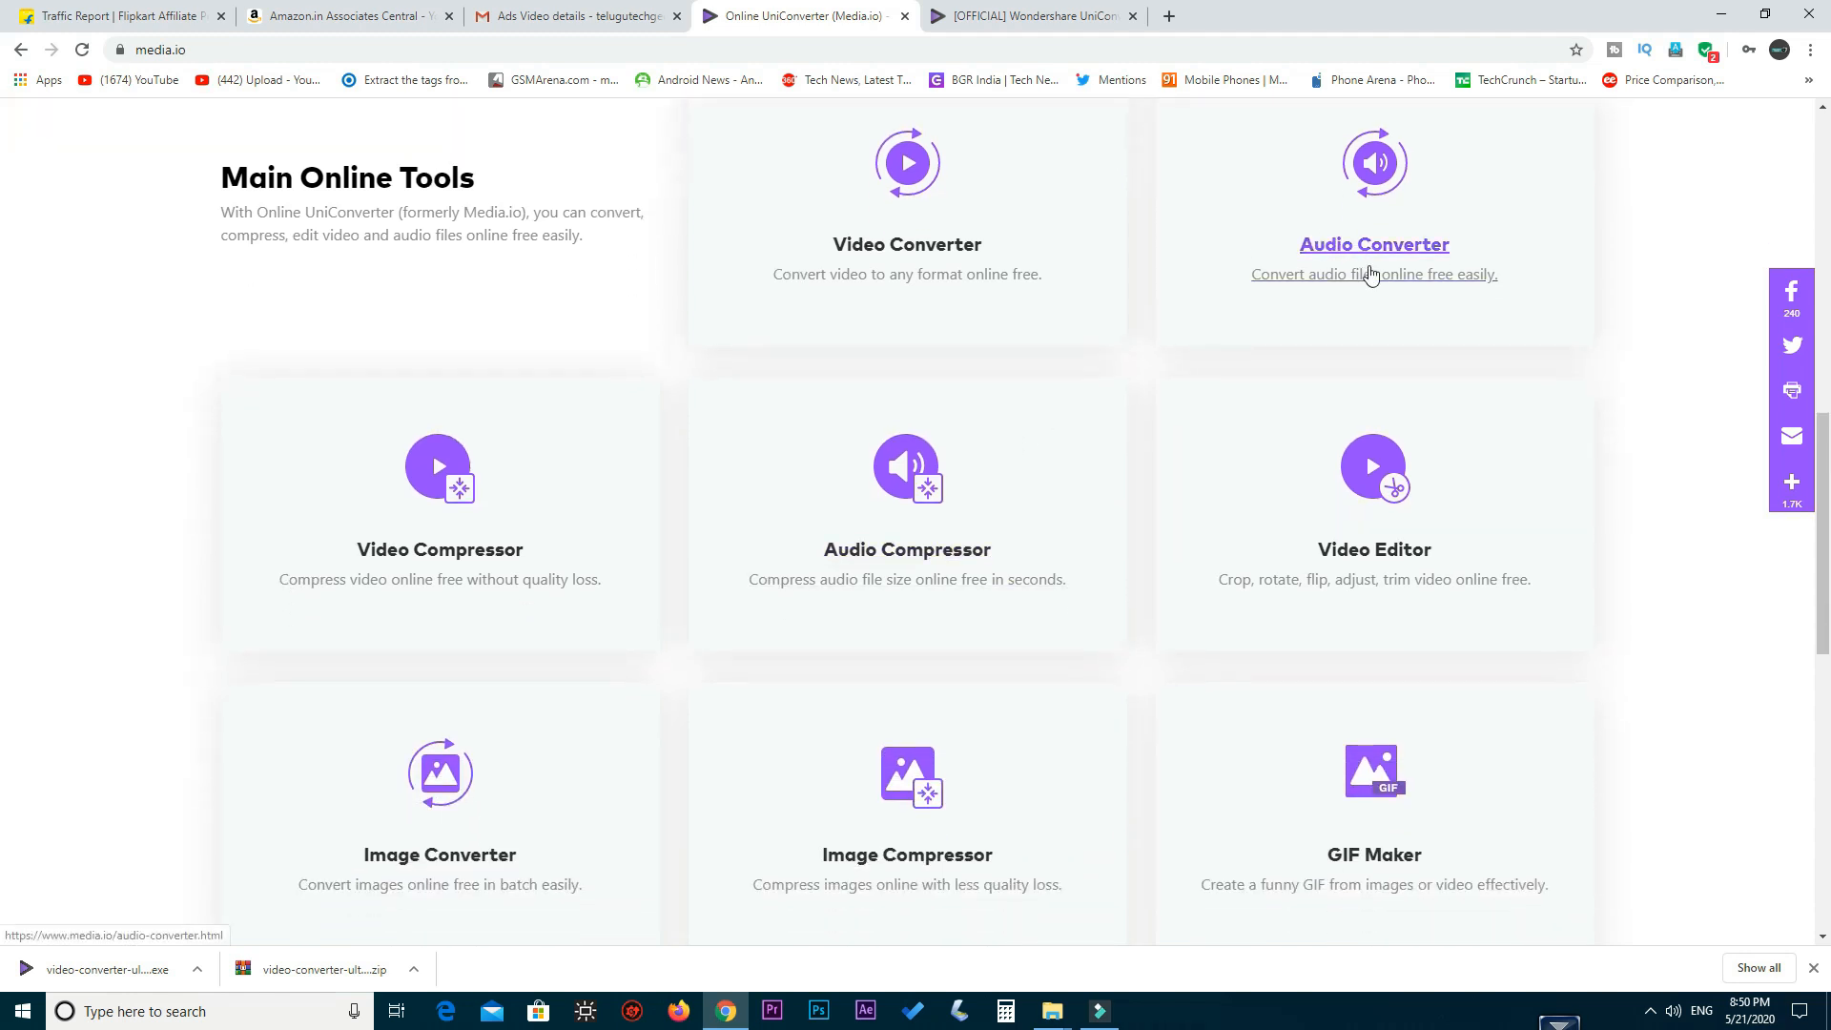
{"action": "scroll", "coordinate": [1169, 425], "scroll_direction": "down", "scroll_amount": 1}
{"action": "scroll", "coordinate": [668, 438], "scroll_direction": "down", "scroll_amount": 2}
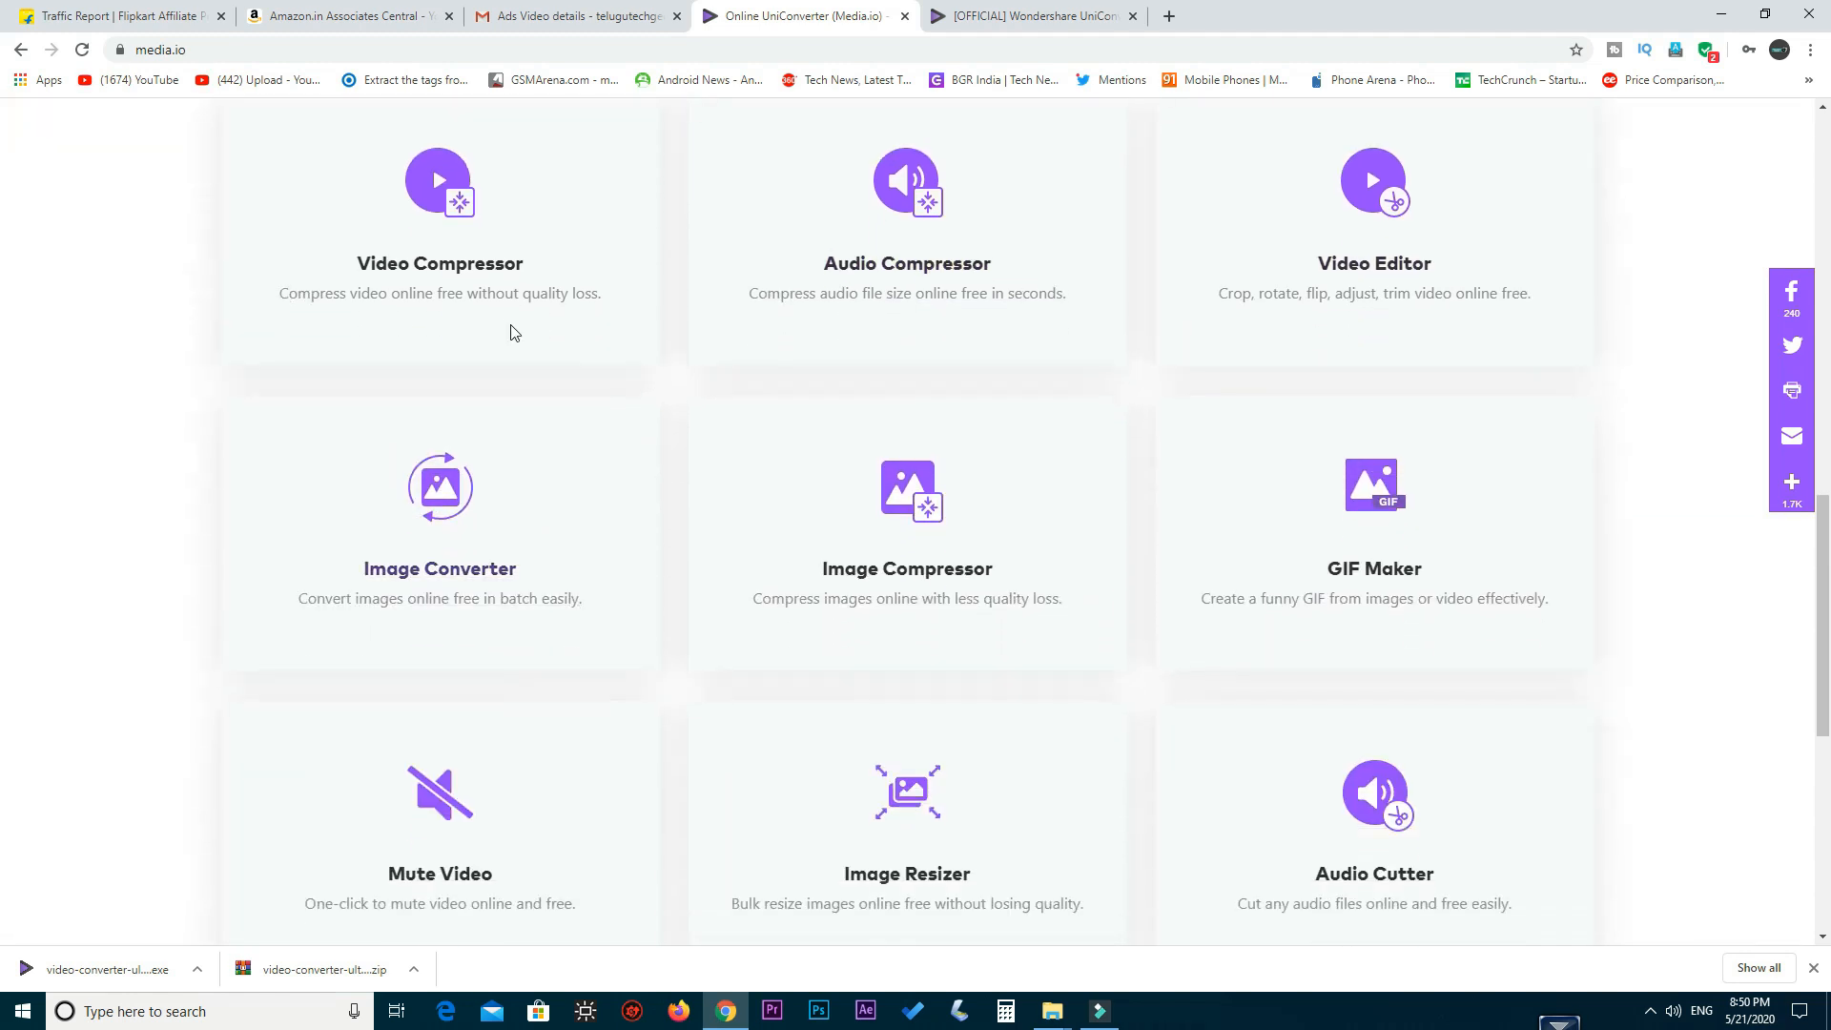
{"action": "scroll", "coordinate": [1326, 410], "scroll_direction": "down", "scroll_amount": 1}
{"action": "scroll", "coordinate": [1030, 502], "scroll_direction": "down", "scroll_amount": 2}
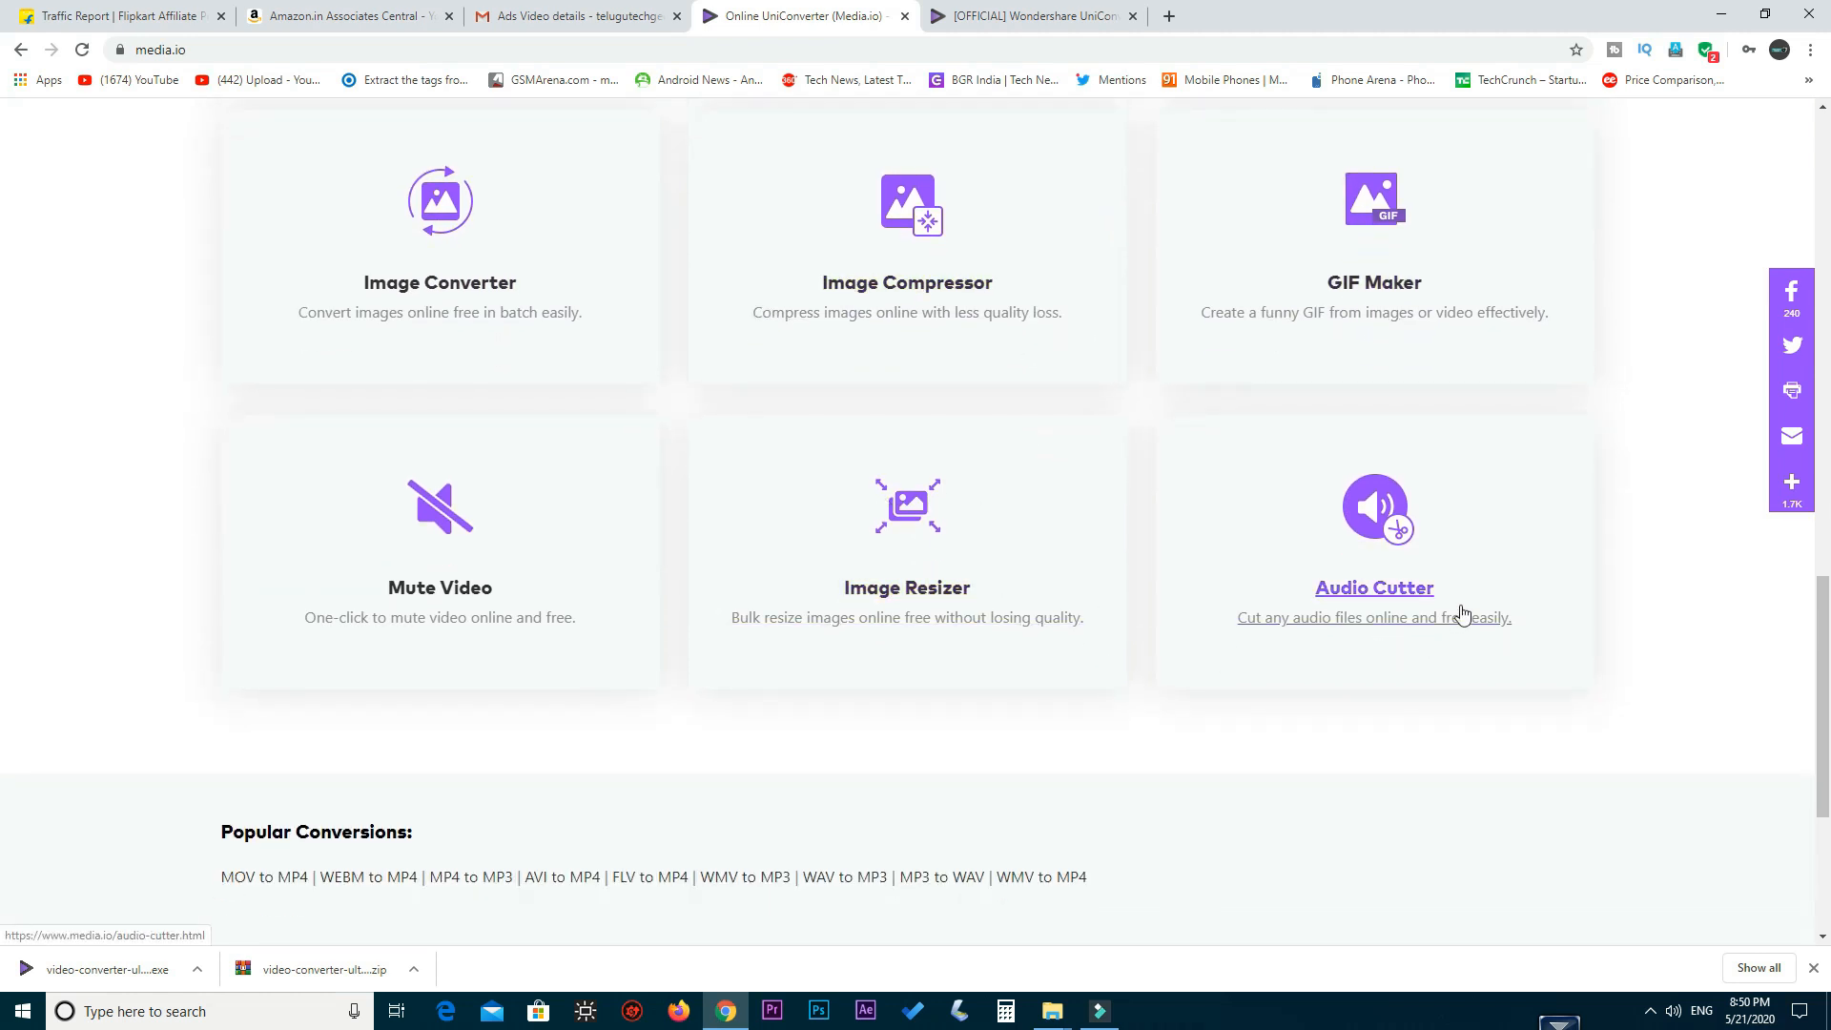
{"action": "scroll", "coordinate": [852, 529], "scroll_direction": "up", "scroll_amount": 1}
{"action": "scroll", "coordinate": [853, 530], "scroll_direction": "up", "scroll_amount": 2}
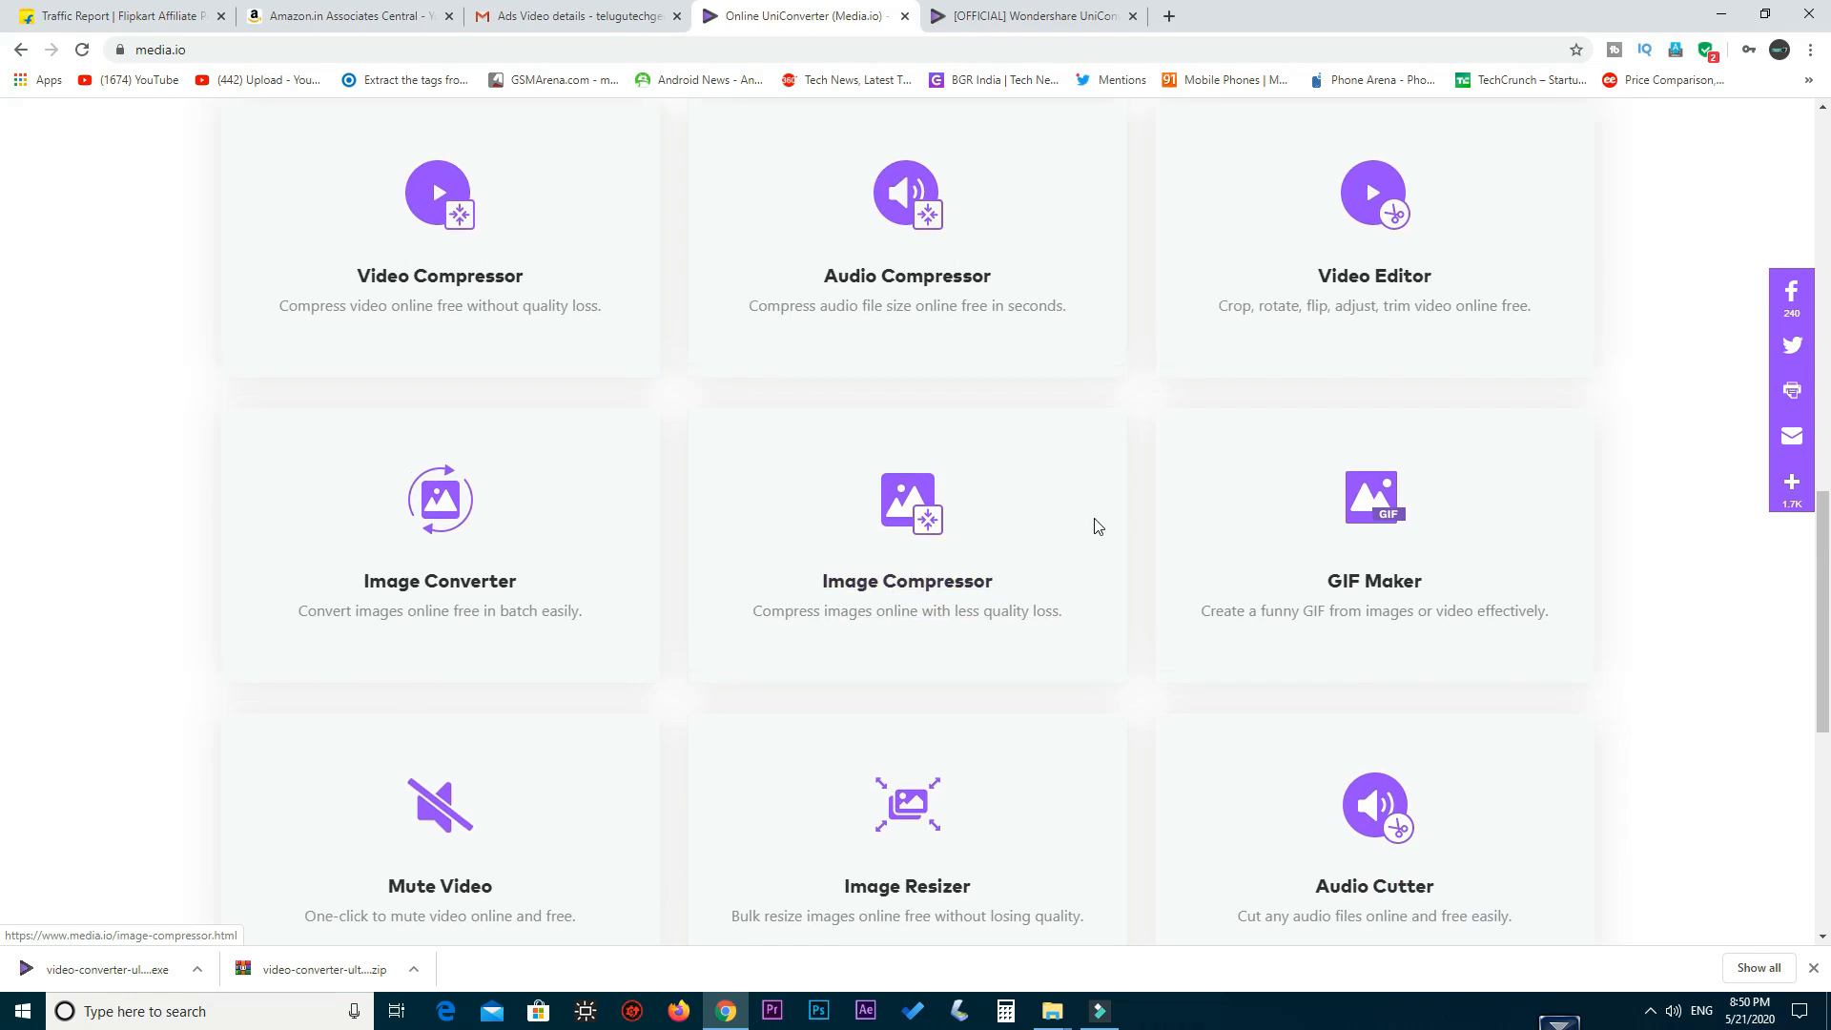
{"action": "scroll", "coordinate": [1095, 524], "scroll_direction": "up", "scroll_amount": 5}
{"action": "scroll", "coordinate": [1312, 601], "scroll_direction": "up", "scroll_amount": 3}
{"action": "scroll", "coordinate": [1313, 601], "scroll_direction": "down", "scroll_amount": 3}
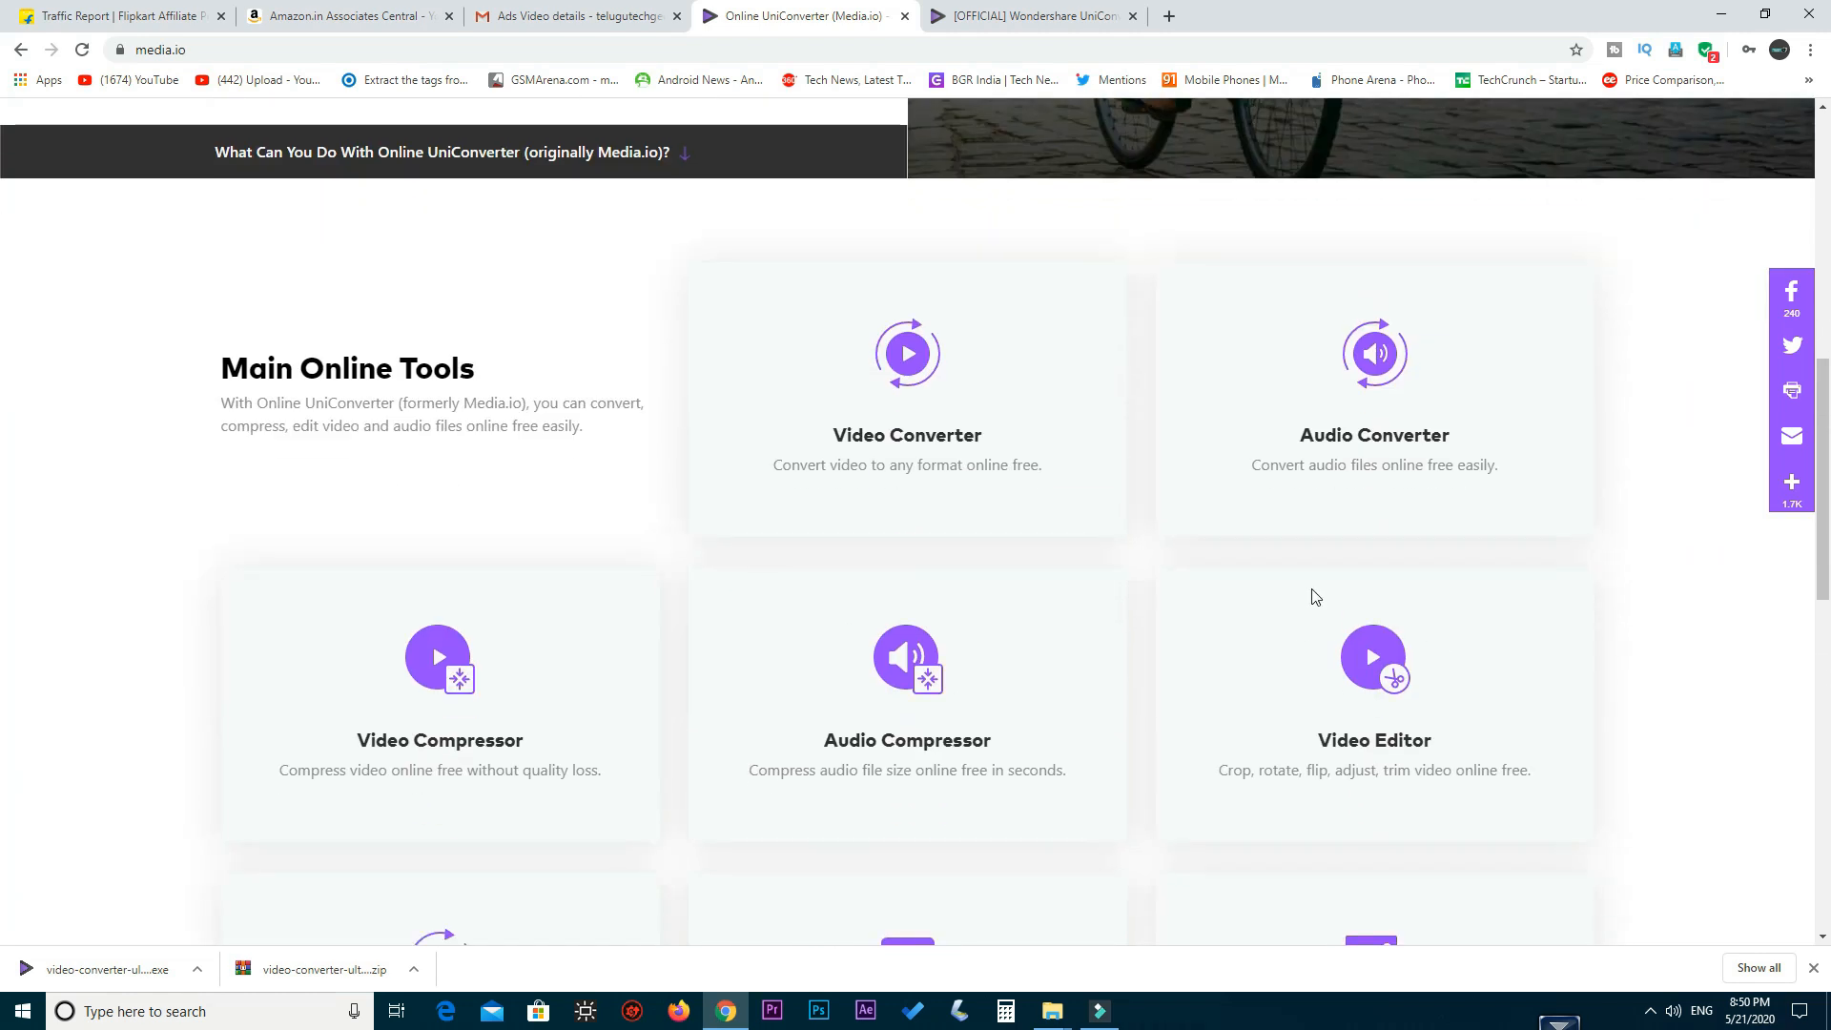